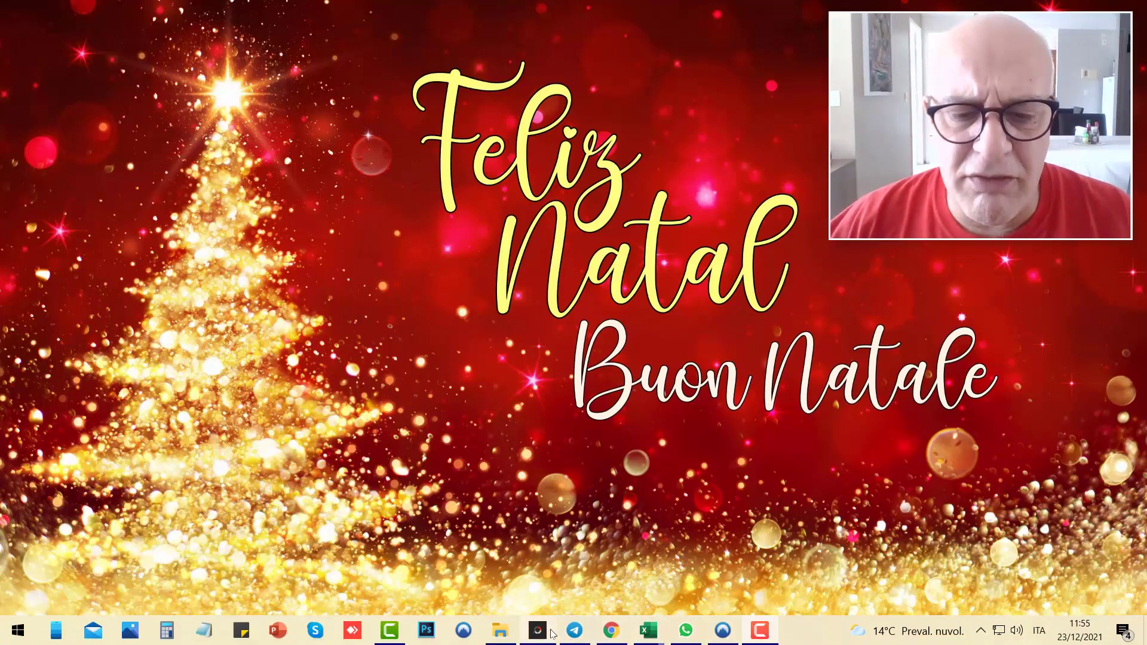
- Restore PhotoScape X Pro and open the QuotaMath cover image, enlarged with the zoom slider
{"action": "left_click", "coordinate": [550, 632]}
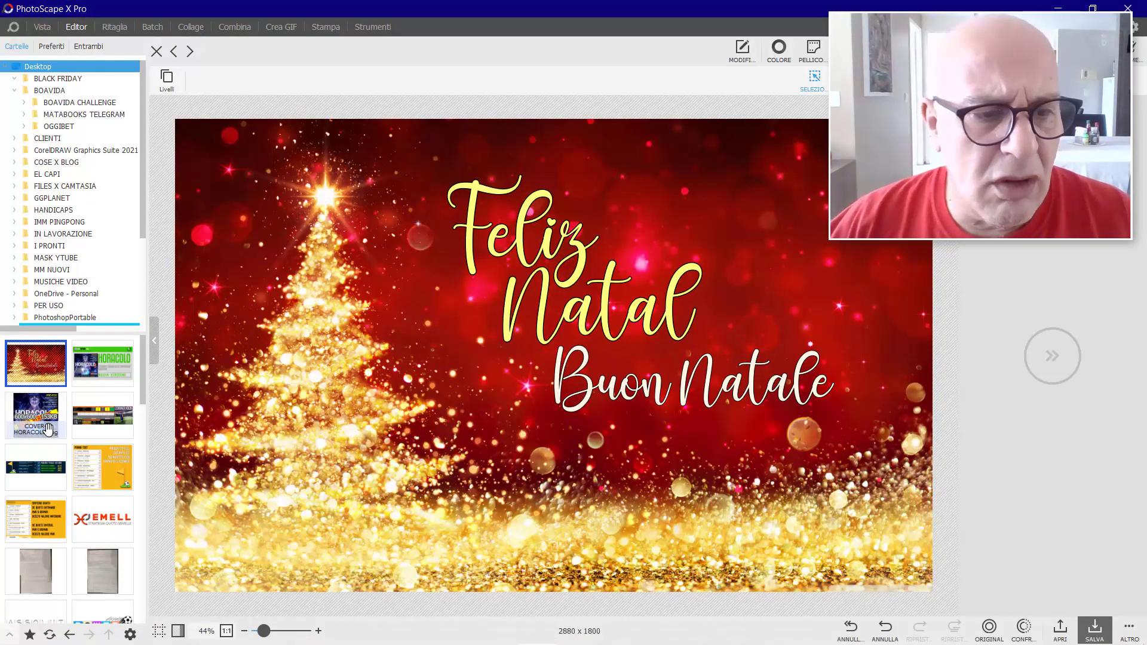
{"action": "scroll", "coordinate": [77, 424], "scroll_direction": "down", "scroll_amount": 3}
{"action": "scroll", "coordinate": [76, 432], "scroll_direction": "down", "scroll_amount": 3}
{"action": "scroll", "coordinate": [76, 433], "scroll_direction": "down", "scroll_amount": 5}
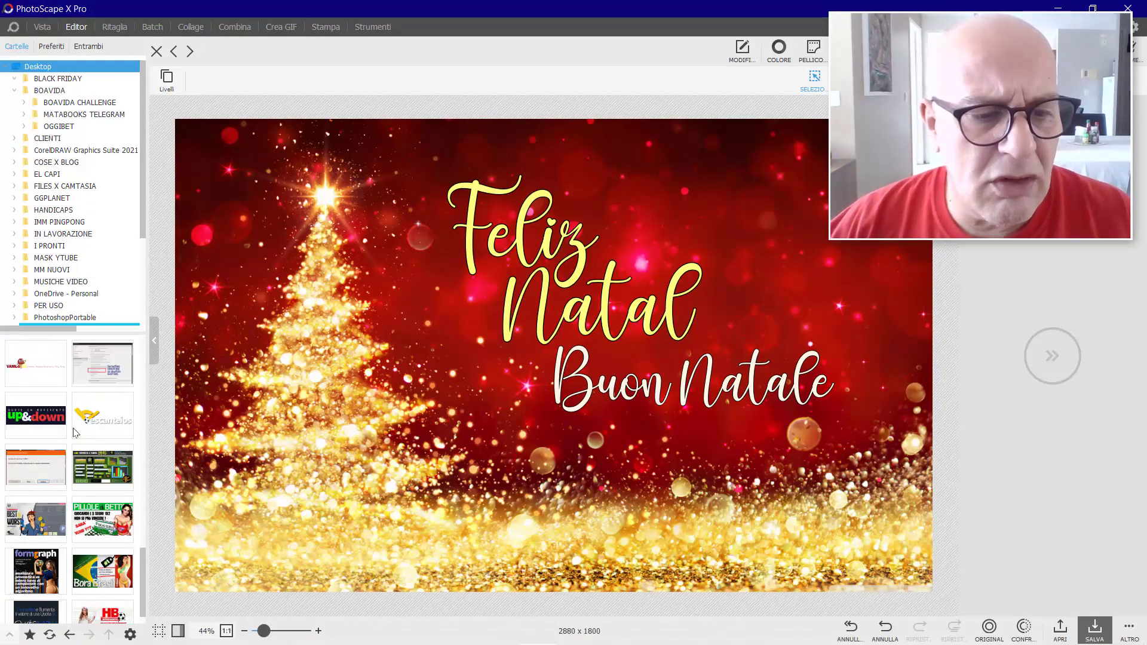
{"action": "scroll", "coordinate": [59, 478], "scroll_direction": "down", "scroll_amount": 5}
{"action": "left_click", "coordinate": [37, 595]}
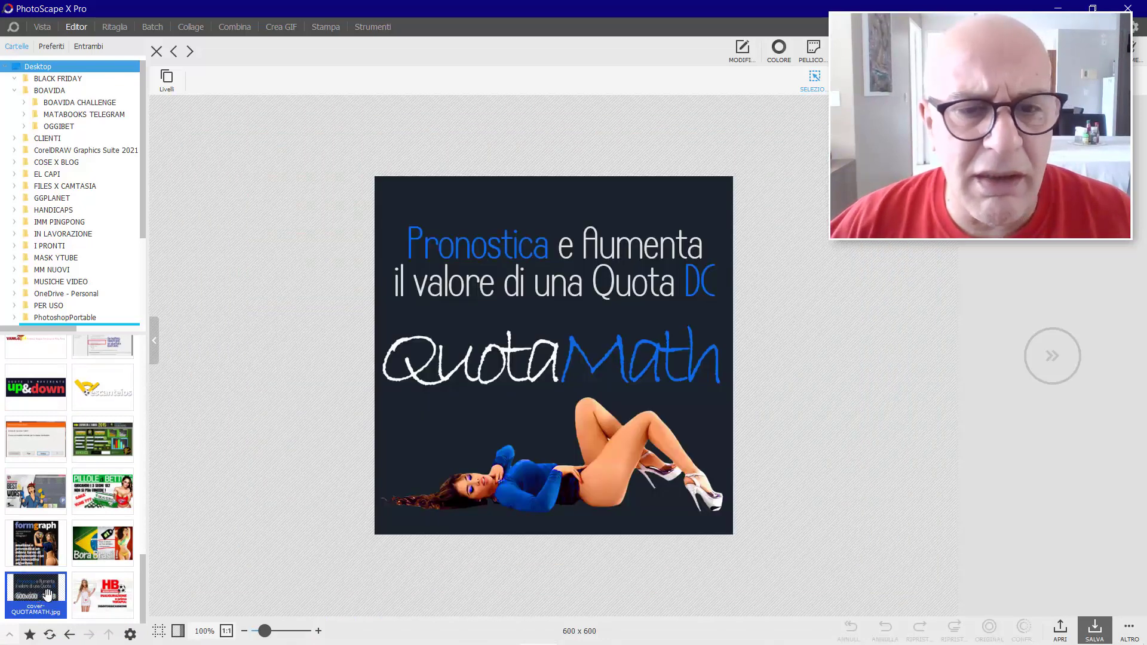
{"action": "left_click_drag", "start_coordinate": [267, 633], "coordinate": [273, 632]}
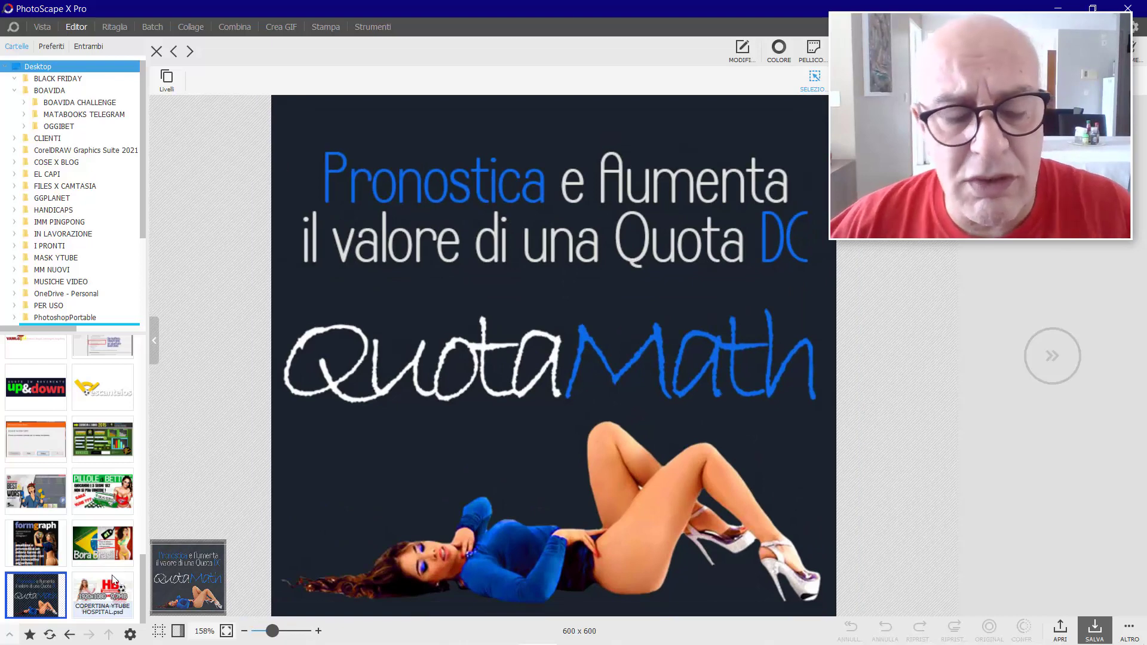
- Open the formgraph cover image, enlarge it, and hide the folder sidebar
{"action": "left_click", "coordinate": [27, 545]}
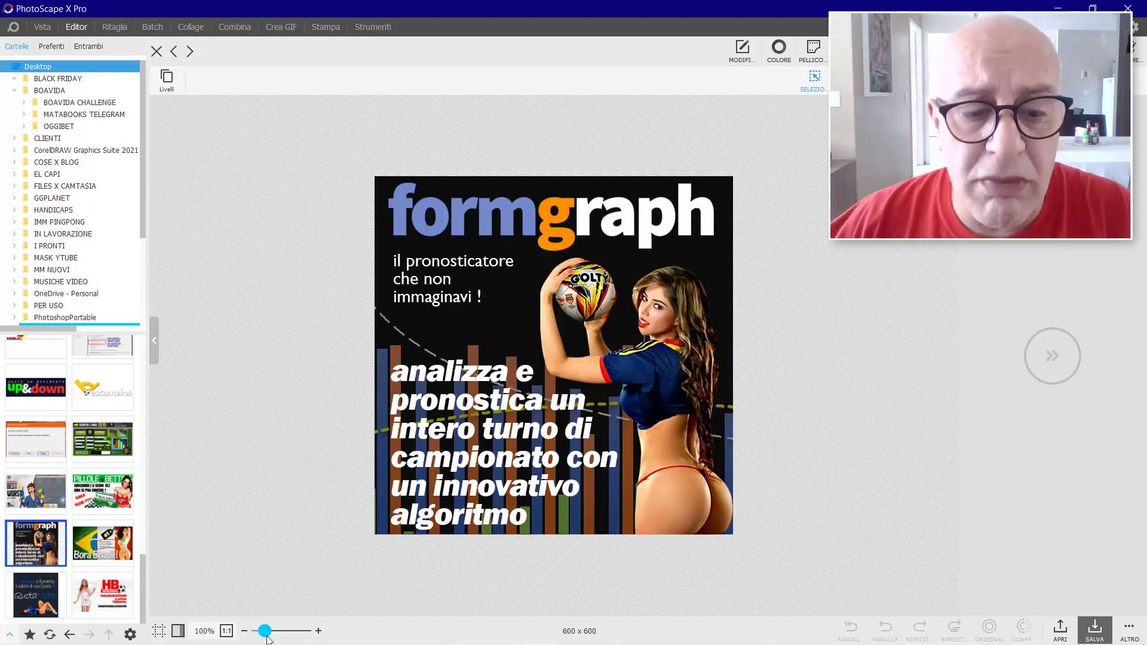
{"action": "left_click_drag", "start_coordinate": [263, 632], "coordinate": [270, 636]}
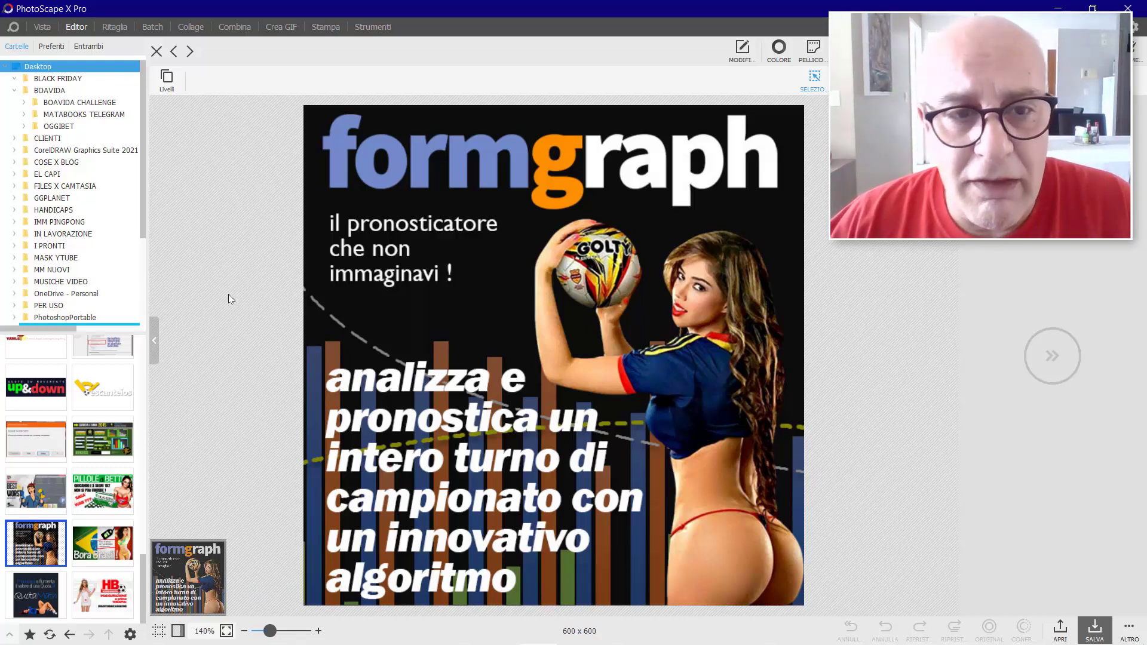
{"action": "left_click", "coordinate": [154, 341]}
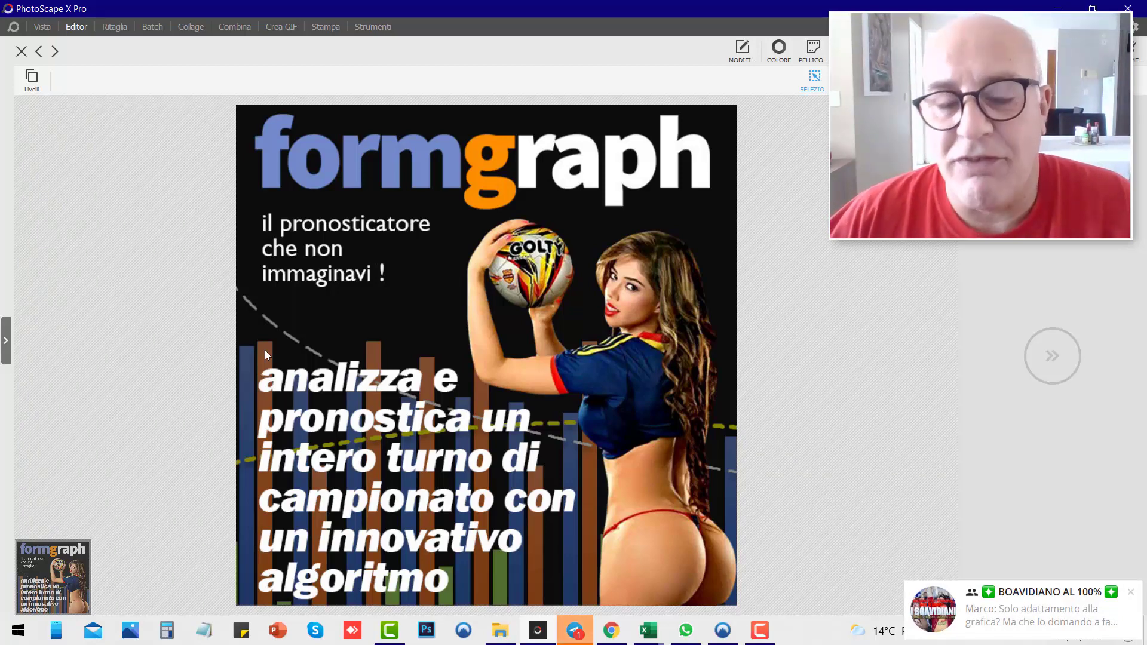
- Minimize PhotoScape X Pro to reveal the desktop wallpaper
{"action": "left_click", "coordinate": [1058, 8]}
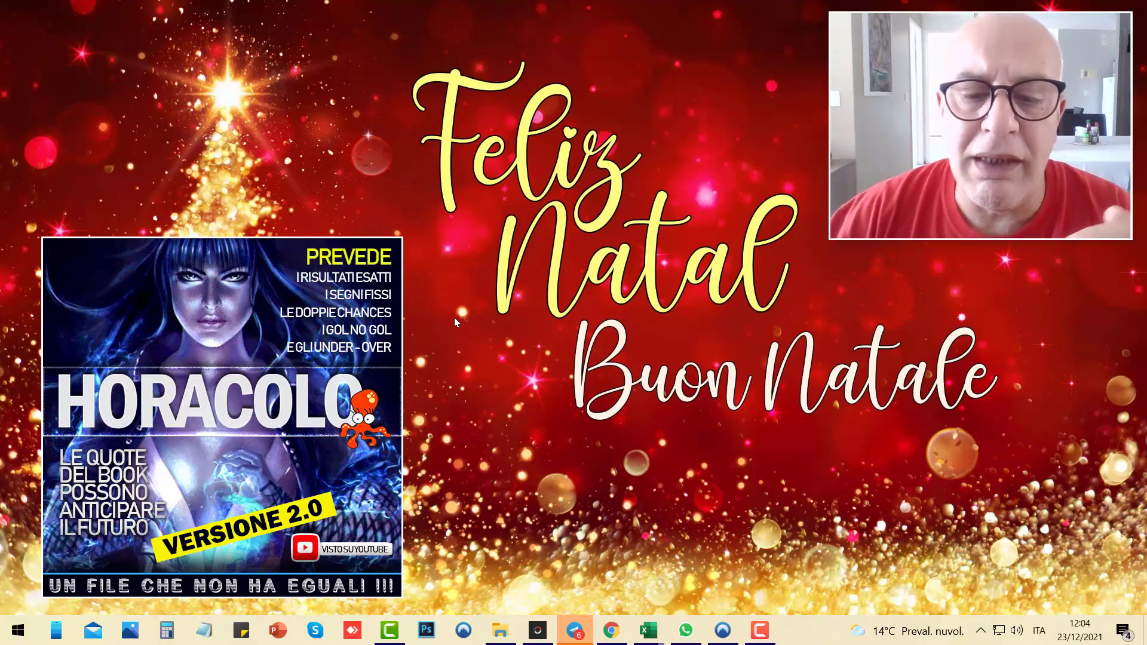
- Bring Chrome back and switch to the Planetwin365 sports betting tab
{"action": "left_click", "coordinate": [621, 630]}
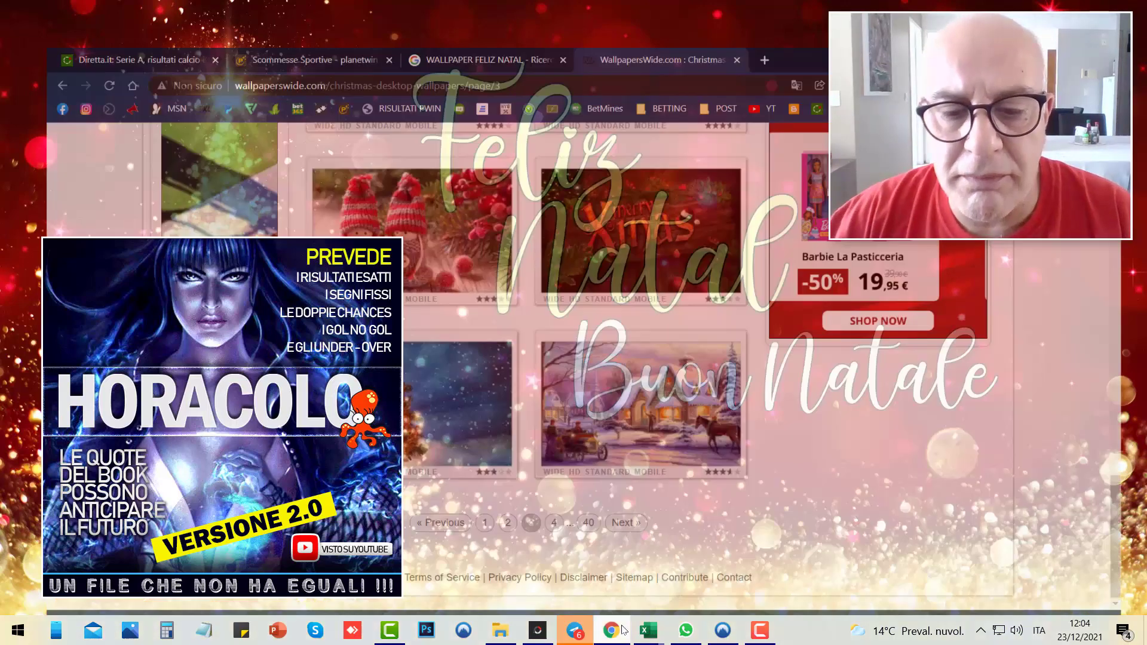
{"action": "left_click", "coordinate": [460, 17]}
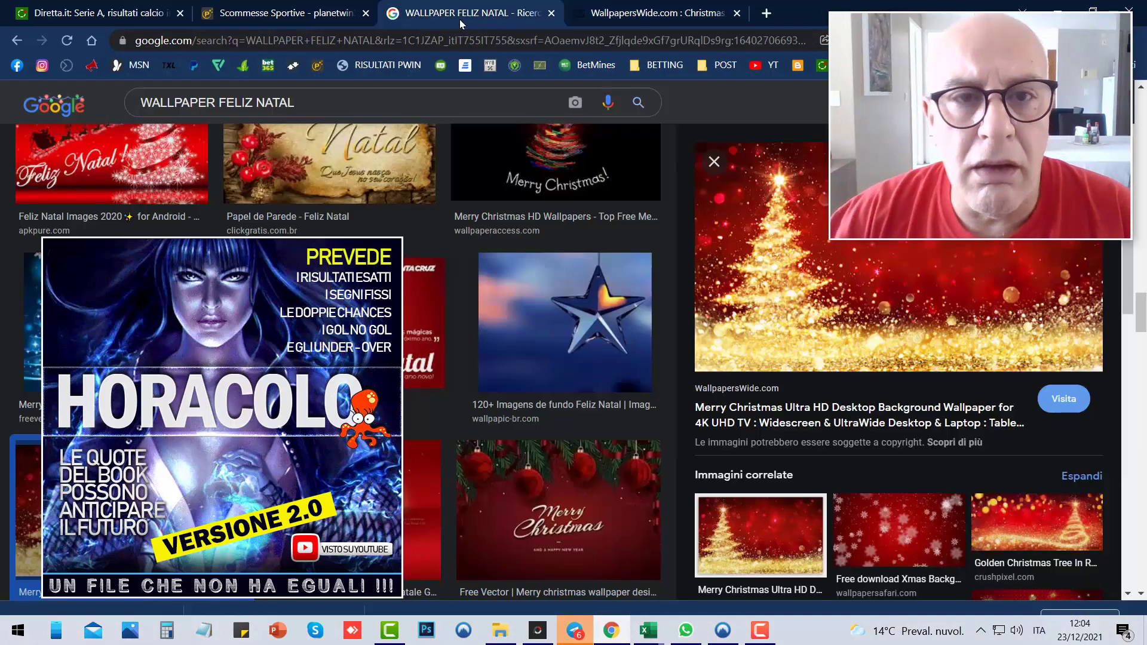
{"action": "left_click", "coordinate": [316, 13]}
{"action": "scroll", "coordinate": [448, 262], "scroll_direction": "down", "scroll_amount": 1}
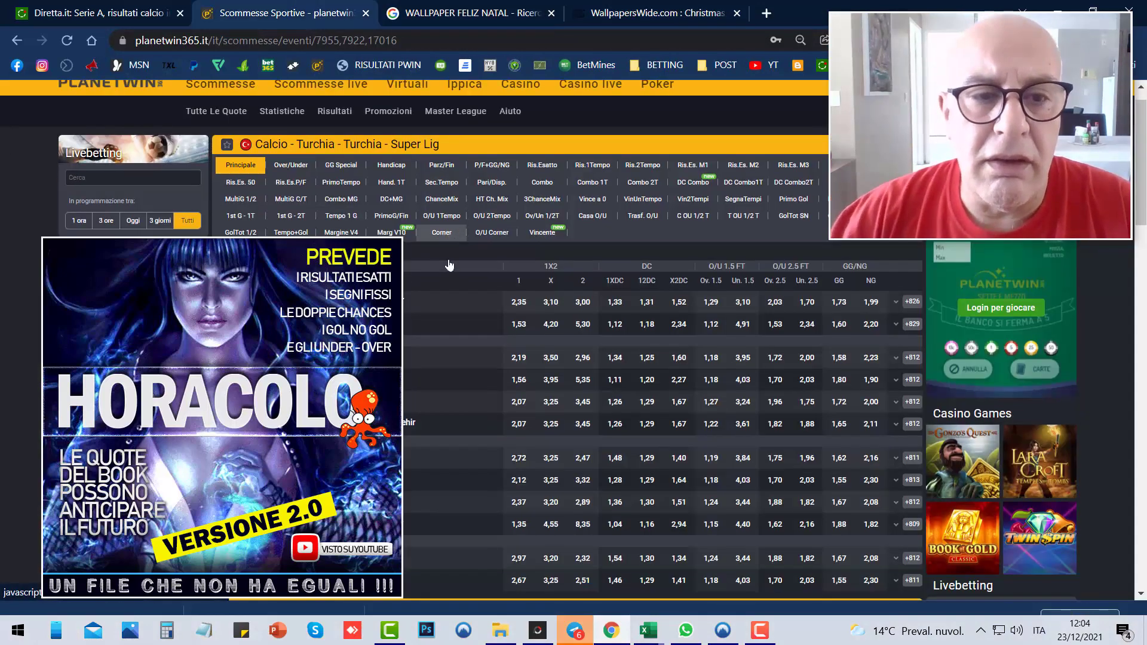
{"action": "scroll", "coordinate": [449, 262], "scroll_direction": "up", "scroll_amount": 1}
{"action": "scroll", "coordinate": [448, 259], "scroll_direction": "down", "scroll_amount": 1}
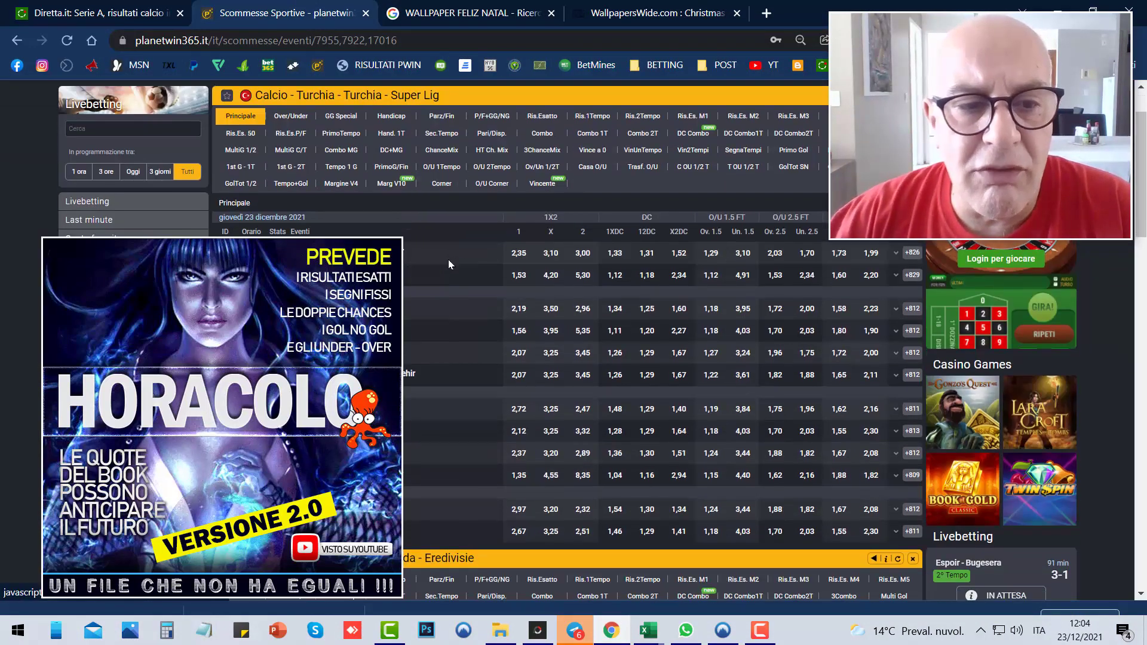
{"action": "scroll", "coordinate": [448, 259], "scroll_direction": "up", "scroll_amount": 1}
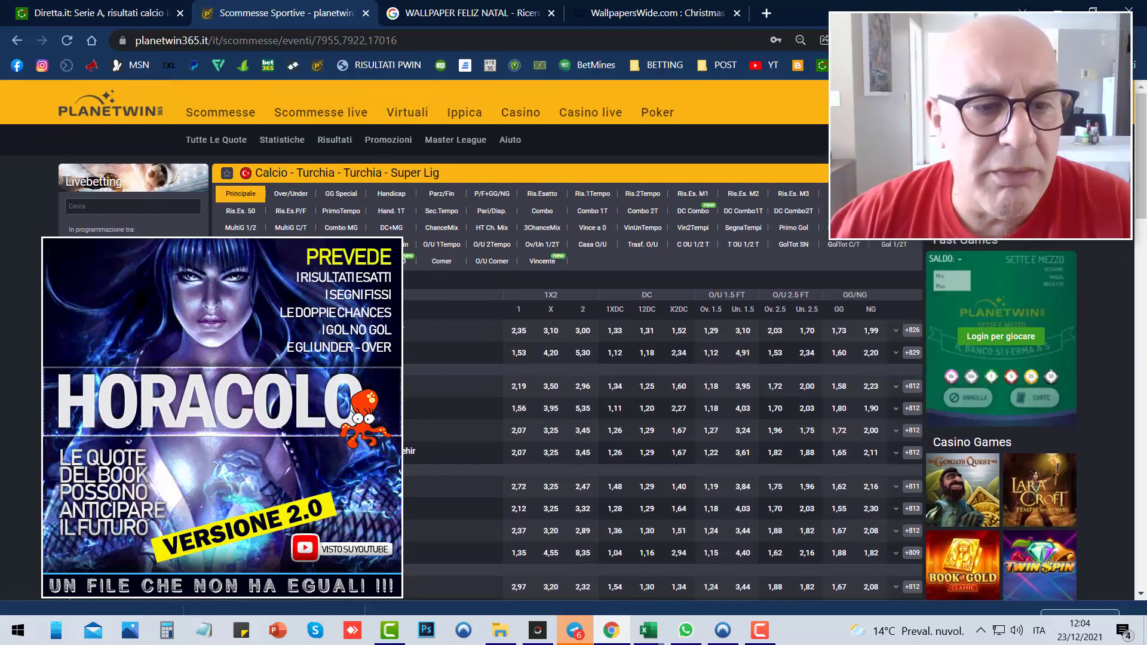
{"action": "scroll", "coordinate": [448, 259], "scroll_direction": "down", "scroll_amount": 5}
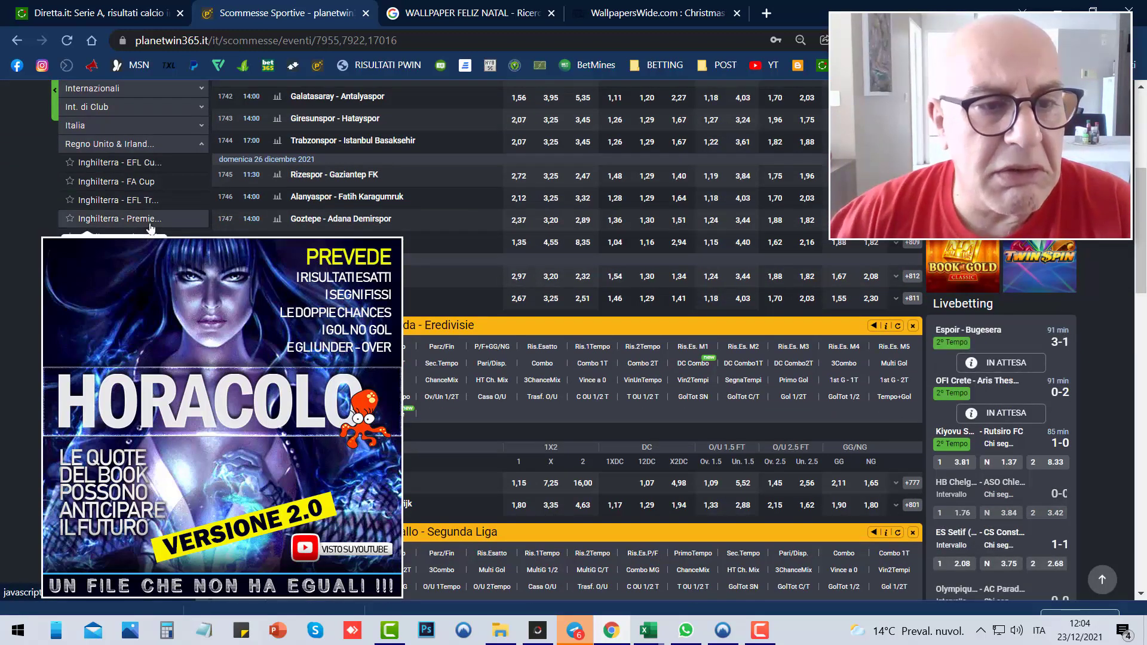
- Show the Inghilterra - Premier League fixtures with their Ris.Esatto exact-score odds
{"action": "left_click", "coordinate": [150, 226]}
{"action": "scroll", "coordinate": [531, 181], "scroll_direction": "up", "scroll_amount": 5}
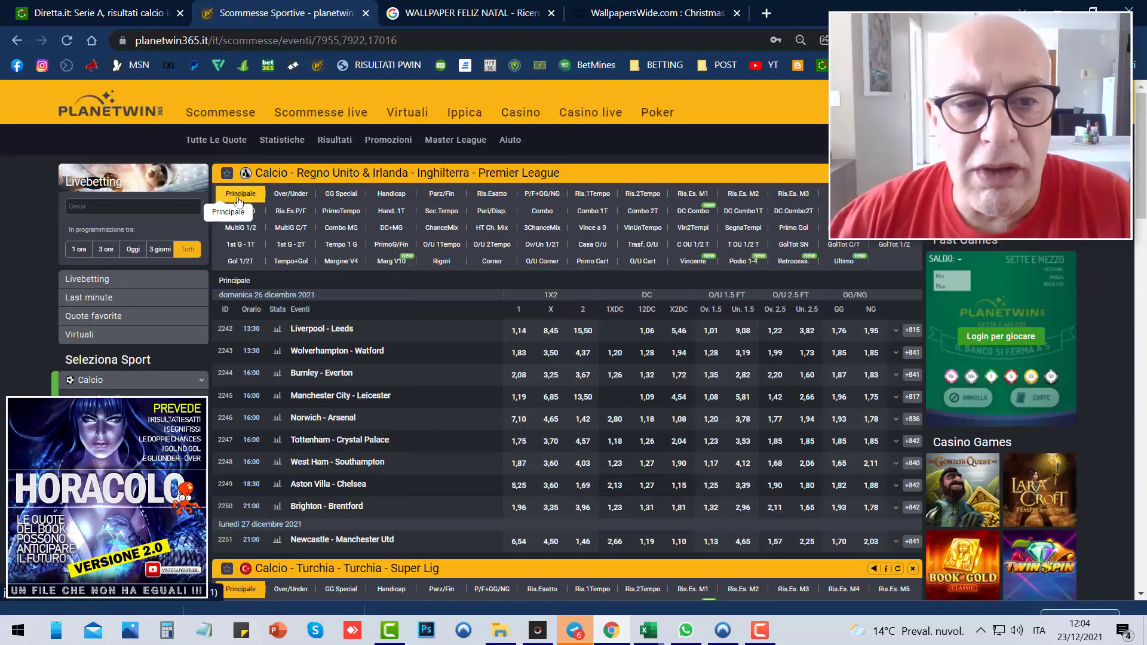
{"action": "left_click", "coordinate": [491, 195]}
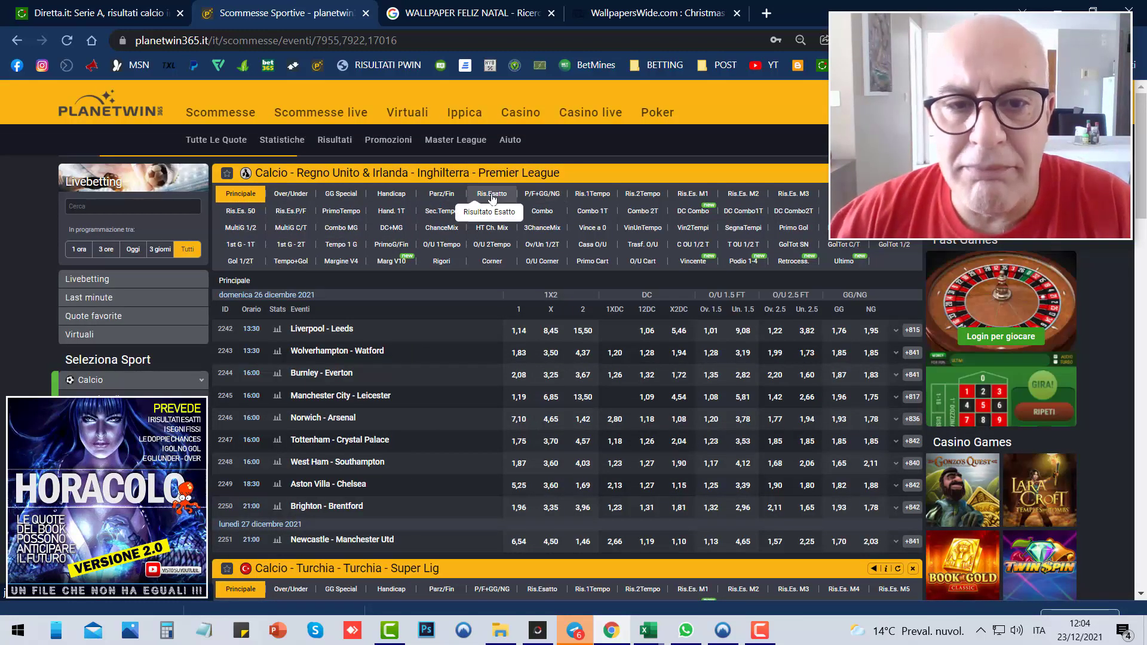
{"action": "scroll", "coordinate": [477, 203], "scroll_direction": "down", "scroll_amount": 3}
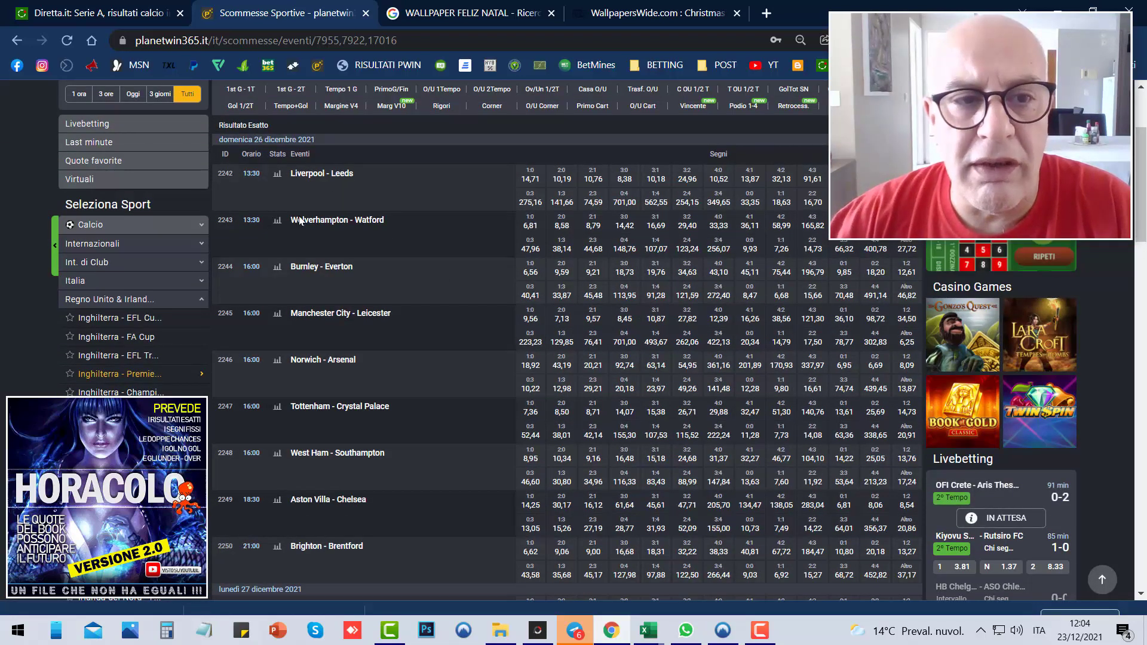
{"action": "scroll", "coordinate": [302, 226], "scroll_direction": "down", "scroll_amount": 4}
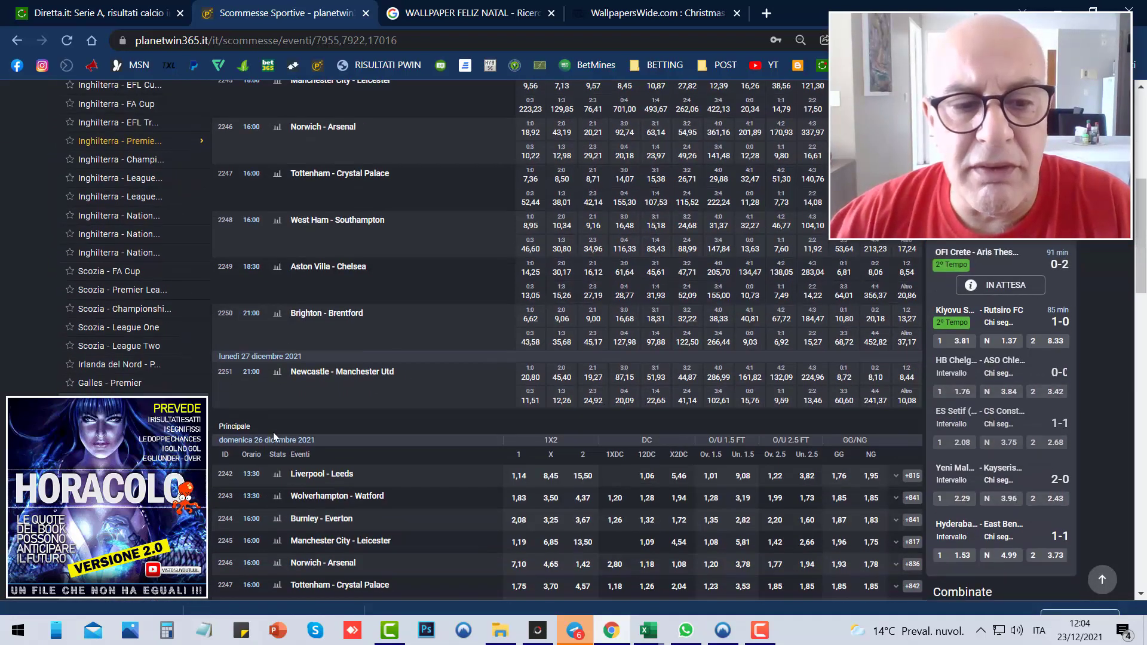
{"action": "scroll", "coordinate": [329, 429], "scroll_direction": "down", "scroll_amount": 3}
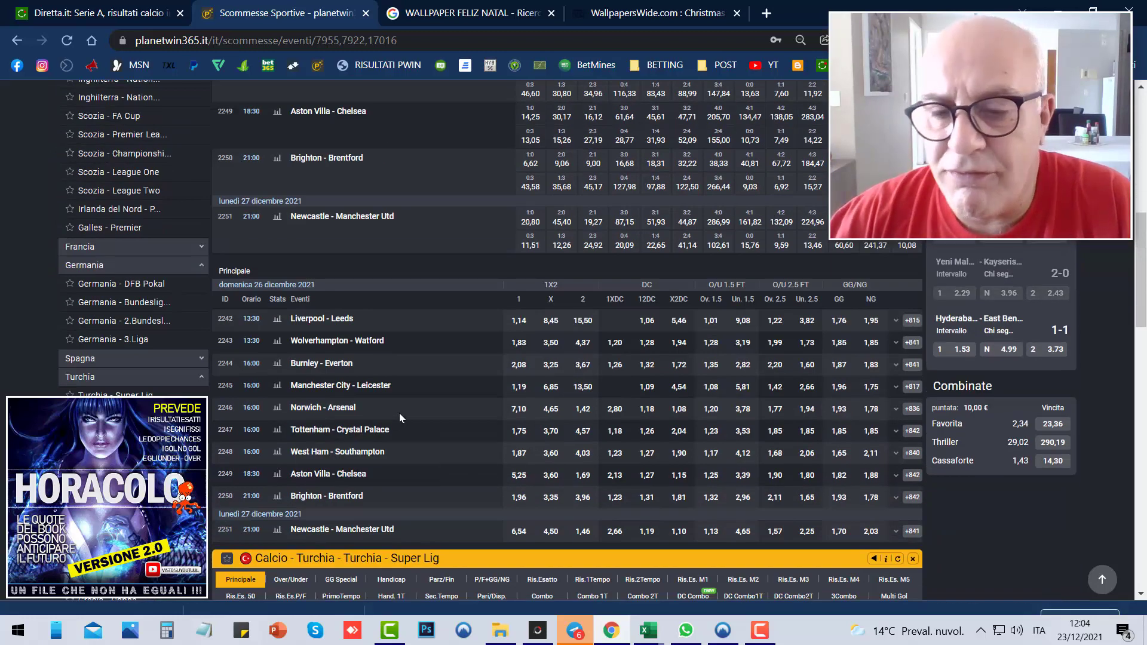
{"action": "scroll", "coordinate": [399, 414], "scroll_direction": "up", "scroll_amount": 2}
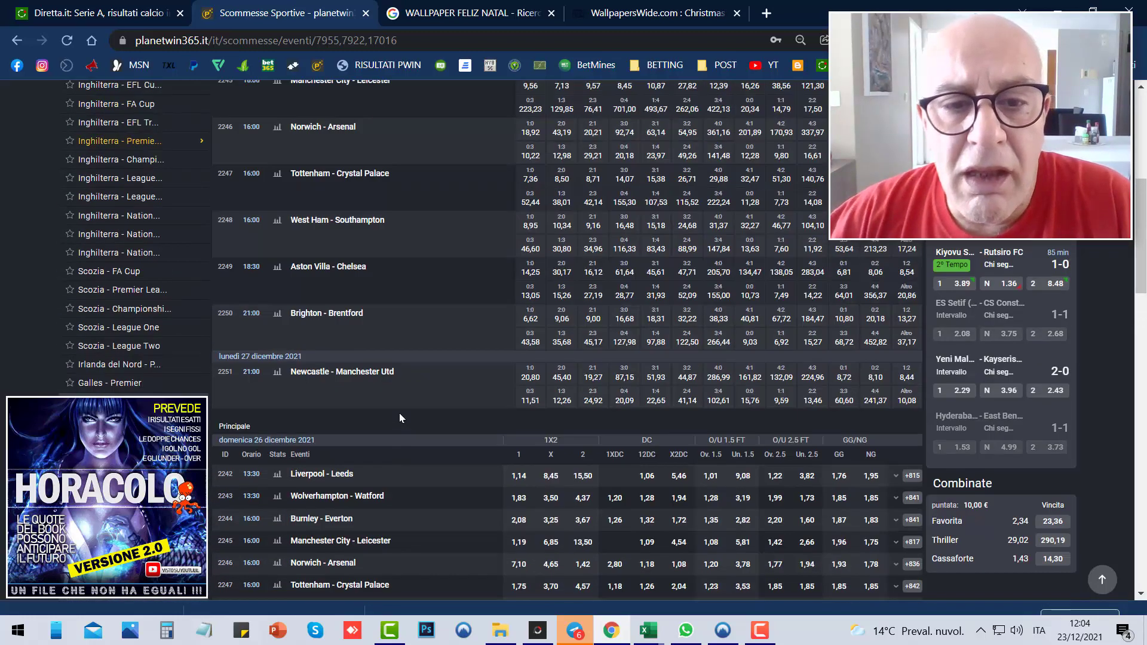
{"action": "scroll", "coordinate": [399, 413], "scroll_direction": "down", "scroll_amount": 1}
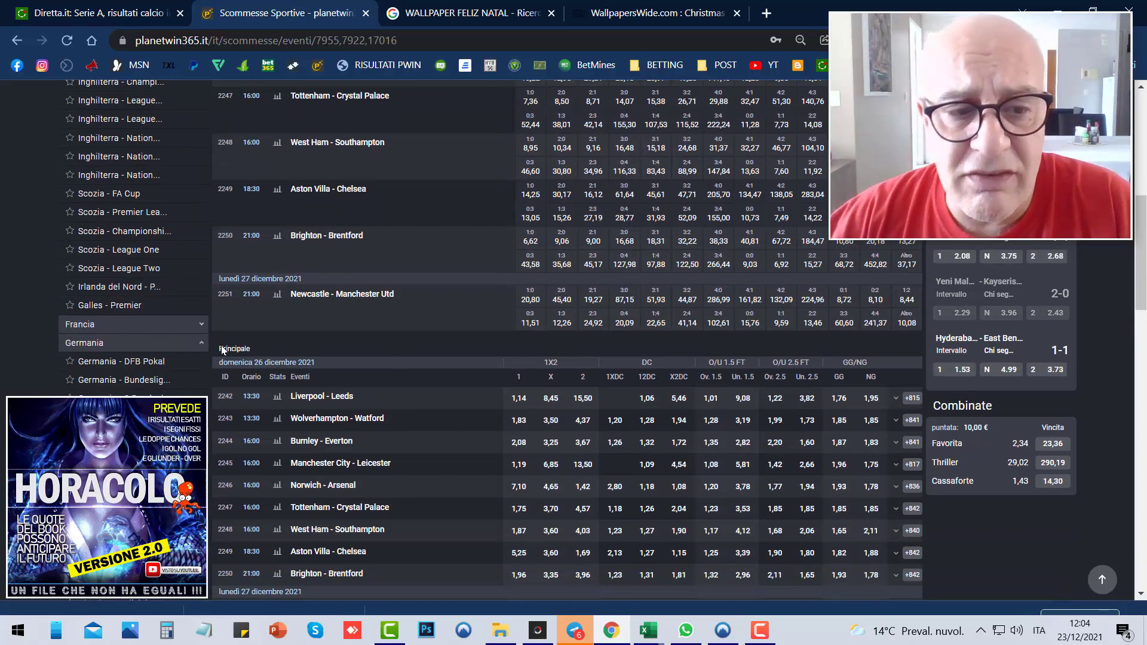
- Select the Premier League odds listing for 26–27 December on the page
{"action": "left_click_drag", "start_coordinate": [220, 350], "coordinate": [915, 571]}
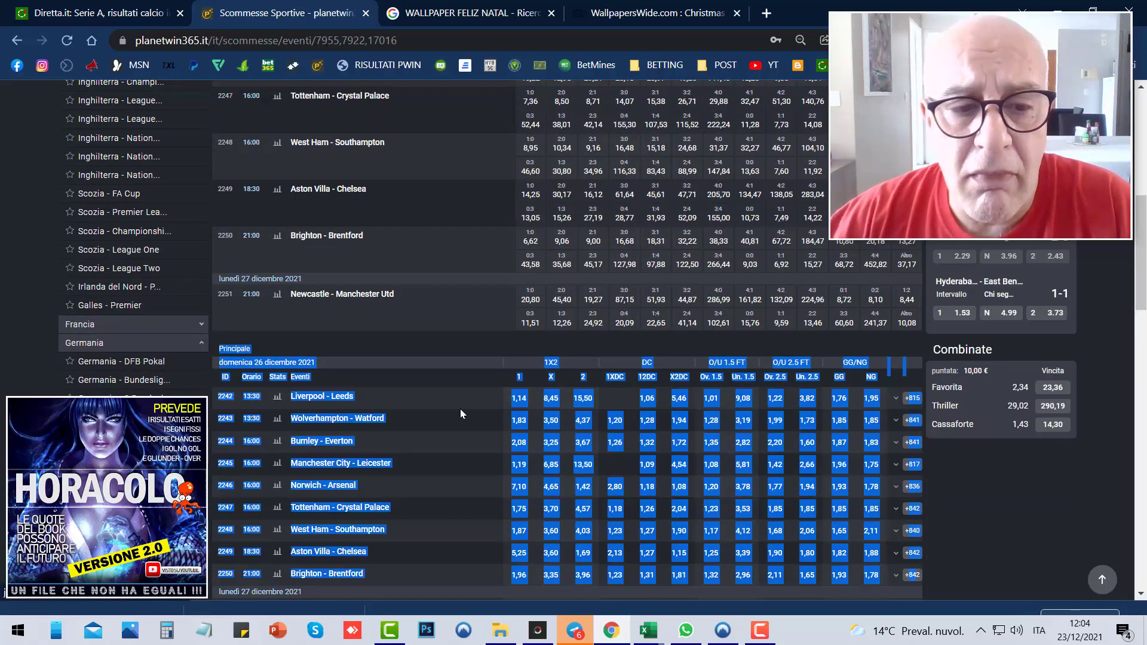
{"action": "scroll", "coordinate": [460, 408], "scroll_direction": "up", "scroll_amount": 3}
{"action": "scroll", "coordinate": [460, 408], "scroll_direction": "up", "scroll_amount": 5}
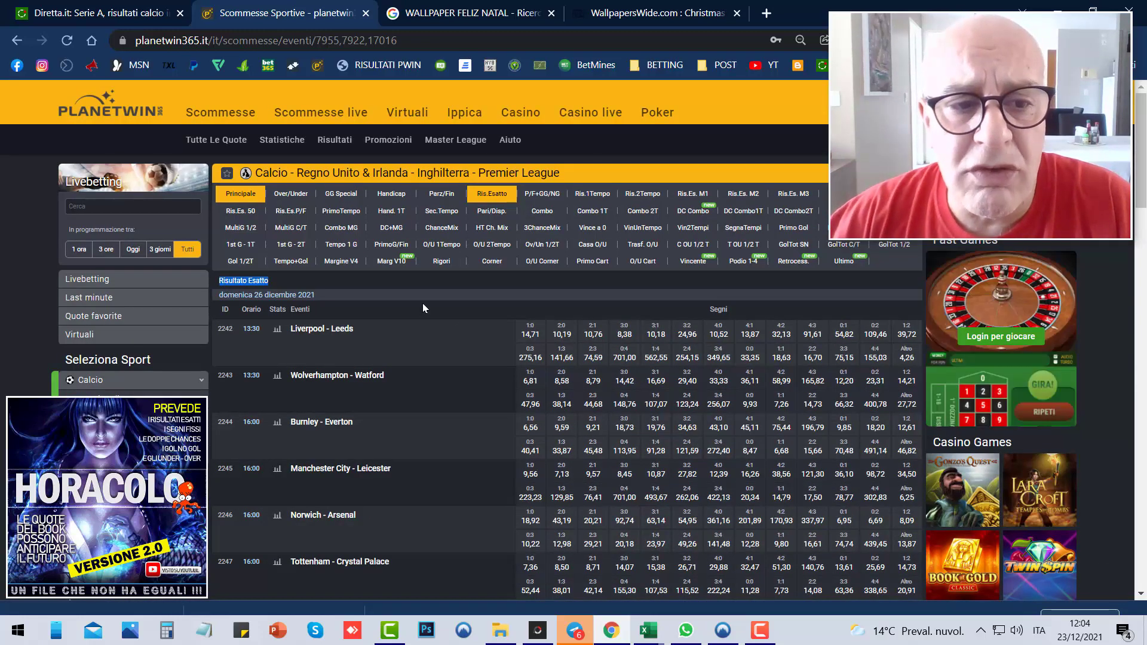
{"action": "left_click_drag", "start_coordinate": [221, 283], "coordinate": [530, 382]}
{"action": "left_click", "coordinate": [422, 285]}
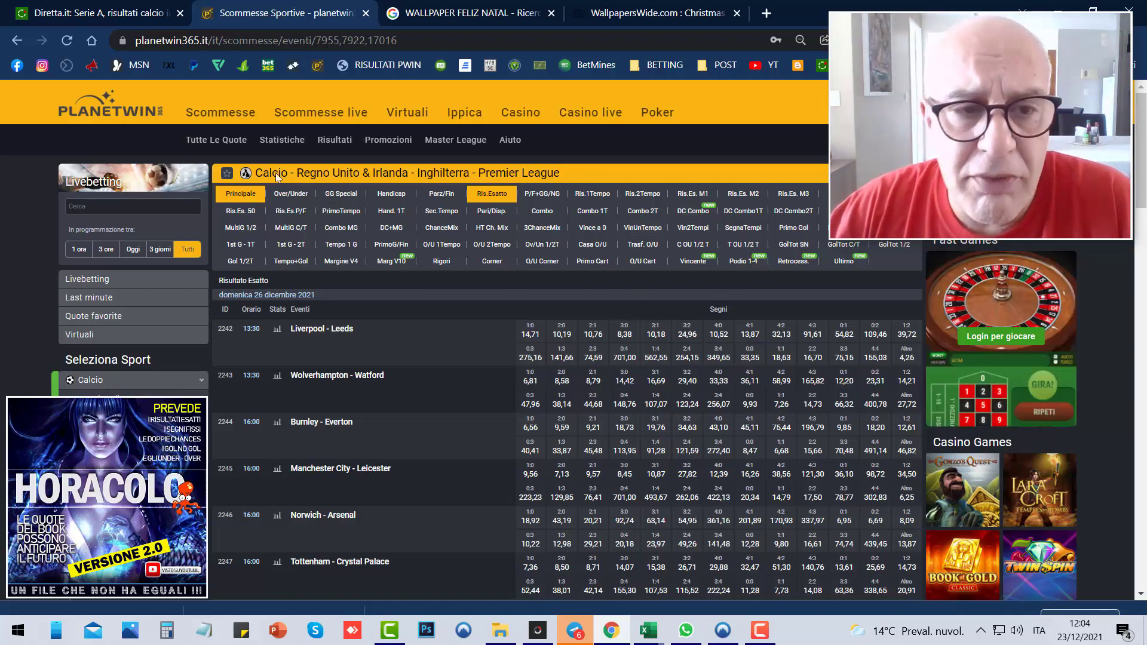
{"action": "mouse_move", "coordinate": [267, 171]}
{"action": "left_mouse_down"}
{"action": "mouse_move", "coordinate": [634, 618]}
{"action": "mouse_move", "coordinate": [888, 505]}
{"action": "mouse_move", "coordinate": [914, 514]}
{"action": "left_mouse_up"}
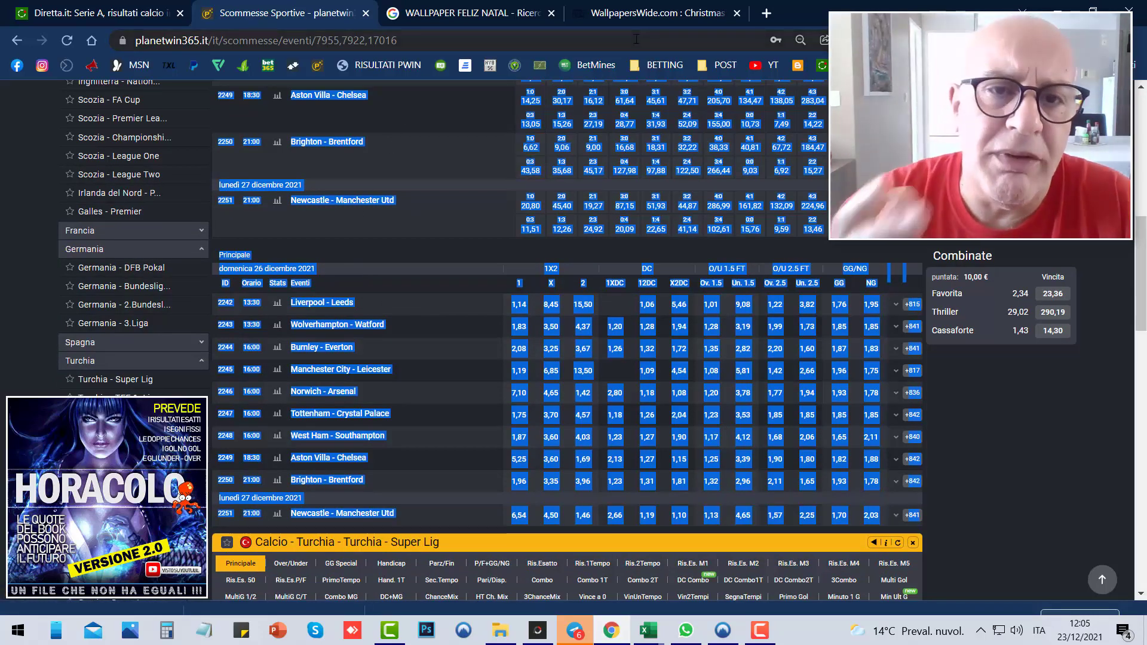
- Close the Christmas wallpaper and WallpapersWide tabs and switch to the Excel windows
{"action": "left_click", "coordinate": [553, 14]}
{"action": "left_click", "coordinate": [551, 13]}
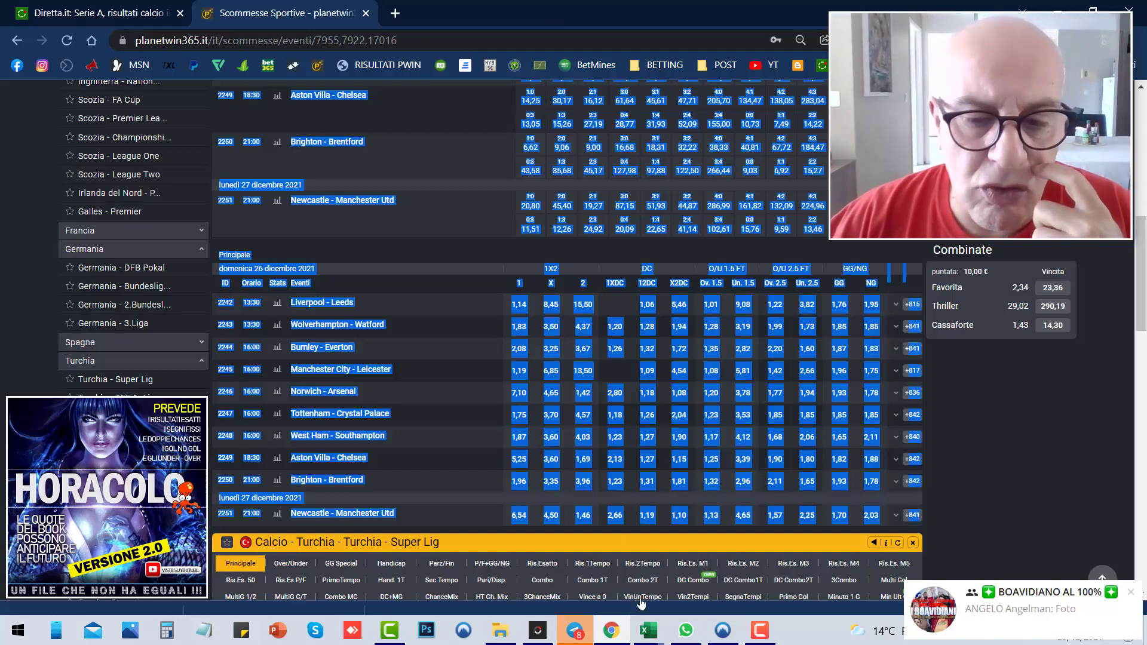
{"action": "left_click", "coordinate": [648, 631]}
{"action": "left_click", "coordinate": [594, 591]}
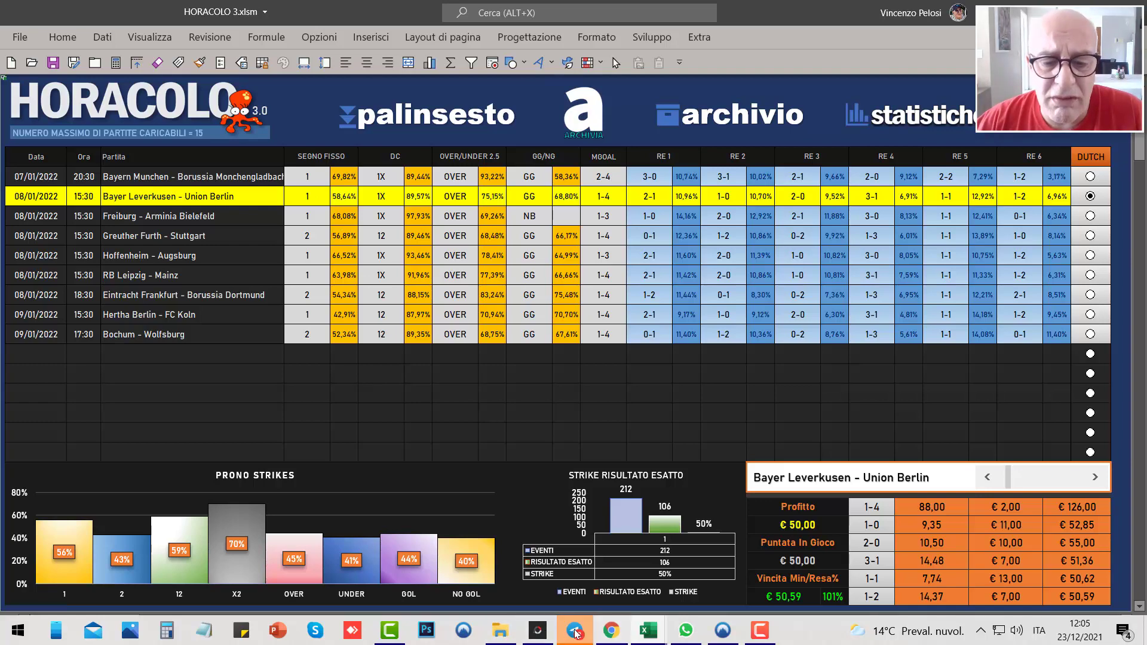
- Browse to CALCIO\HORACOLO\VECCHIE VERSIONI on the G: drive and open HORACOLO 2.1B.xlsm
{"action": "left_click", "coordinate": [511, 634]}
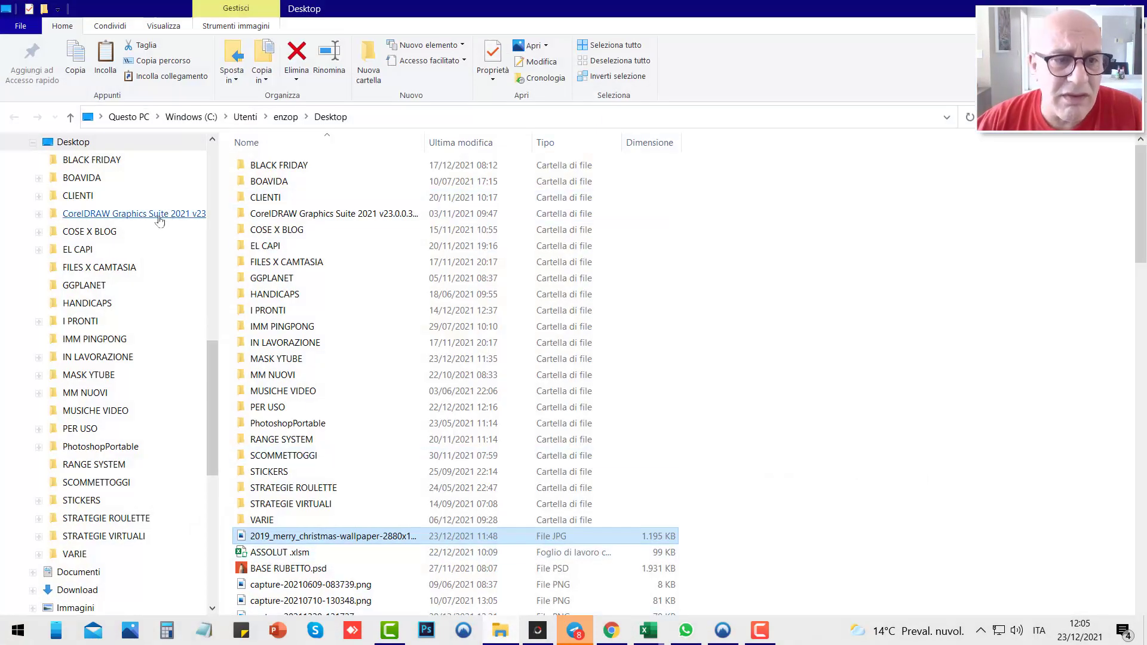
{"action": "scroll", "coordinate": [142, 218], "scroll_direction": "up", "scroll_amount": 2}
{"action": "scroll", "coordinate": [142, 219], "scroll_direction": "up", "scroll_amount": 4}
{"action": "scroll", "coordinate": [142, 219], "scroll_direction": "up", "scroll_amount": 3}
{"action": "scroll", "coordinate": [142, 219], "scroll_direction": "up", "scroll_amount": 4}
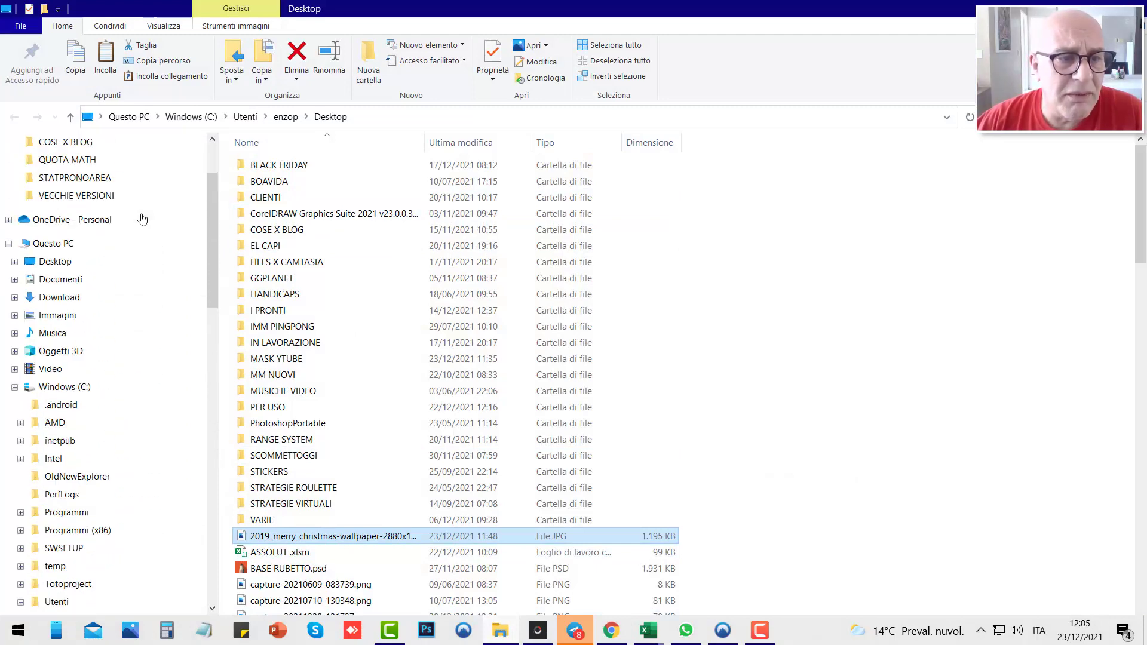
{"action": "scroll", "coordinate": [142, 219], "scroll_direction": "up", "scroll_amount": 1}
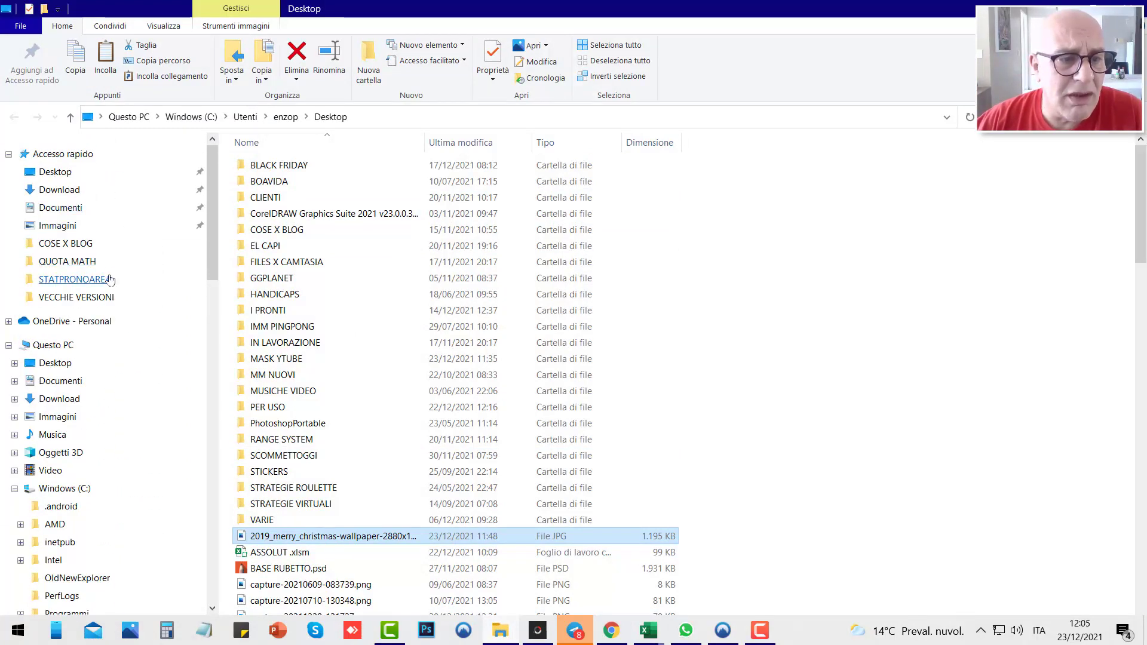
{"action": "left_click", "coordinate": [88, 263]}
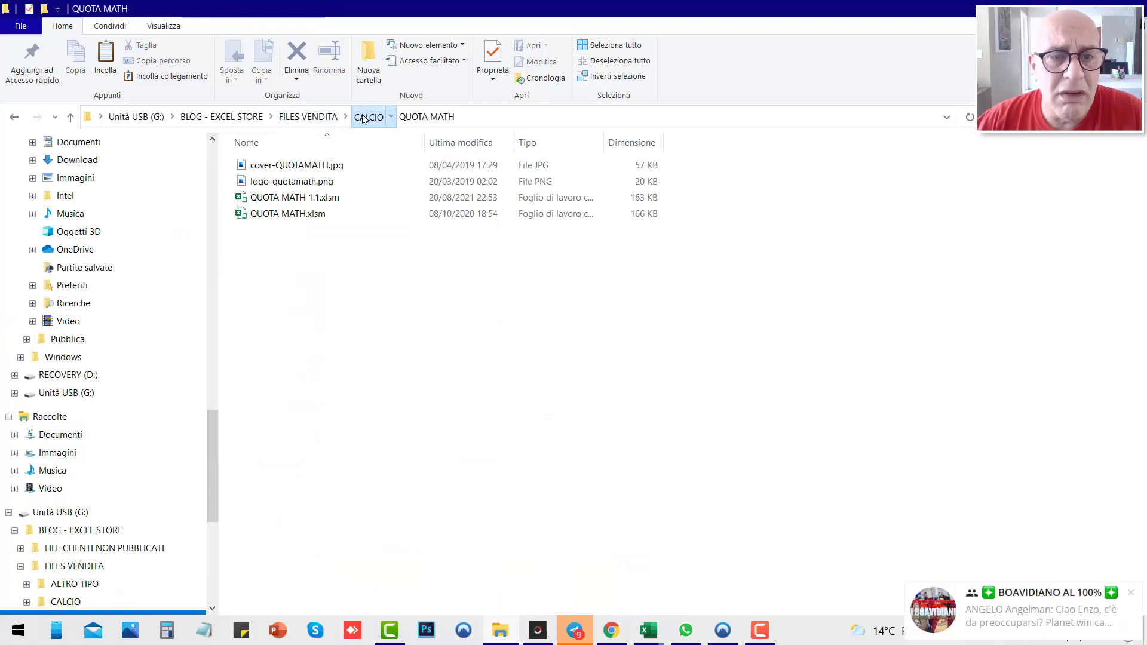
{"action": "left_click", "coordinate": [371, 116]}
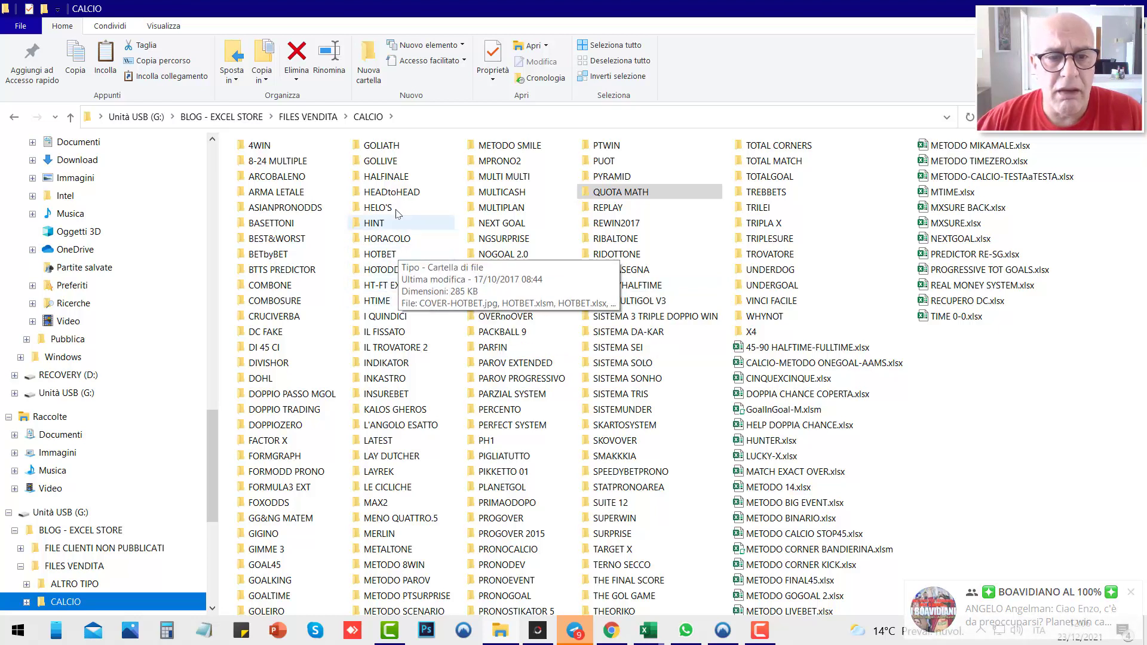
{"action": "double_click", "coordinate": [392, 236]}
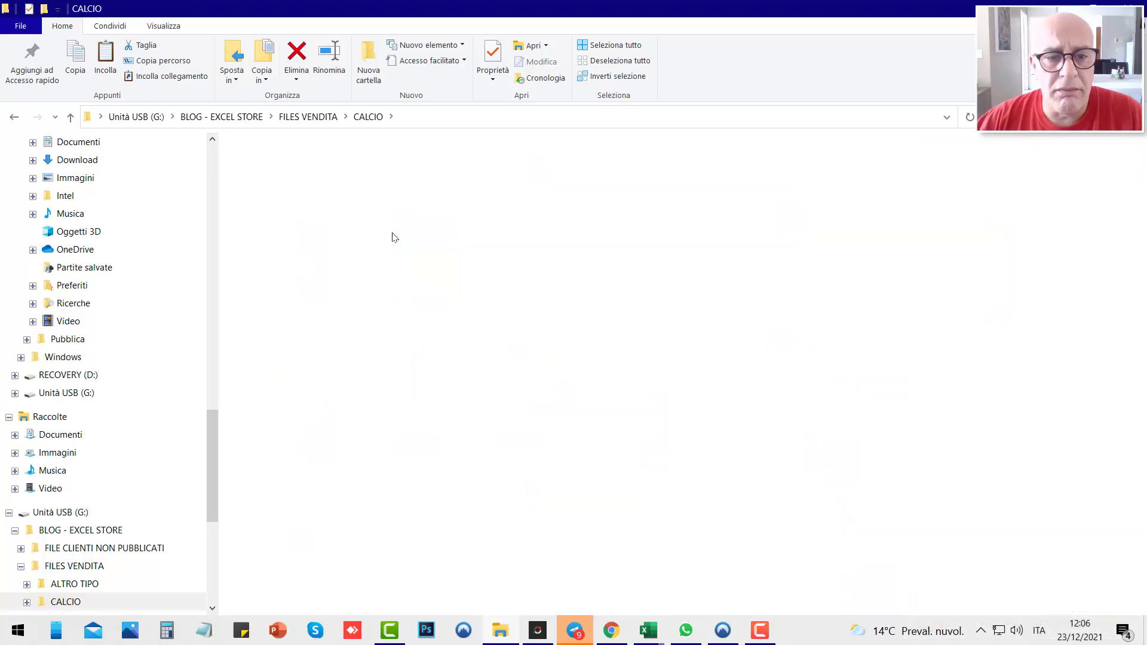
{"action": "double_click", "coordinate": [311, 171]}
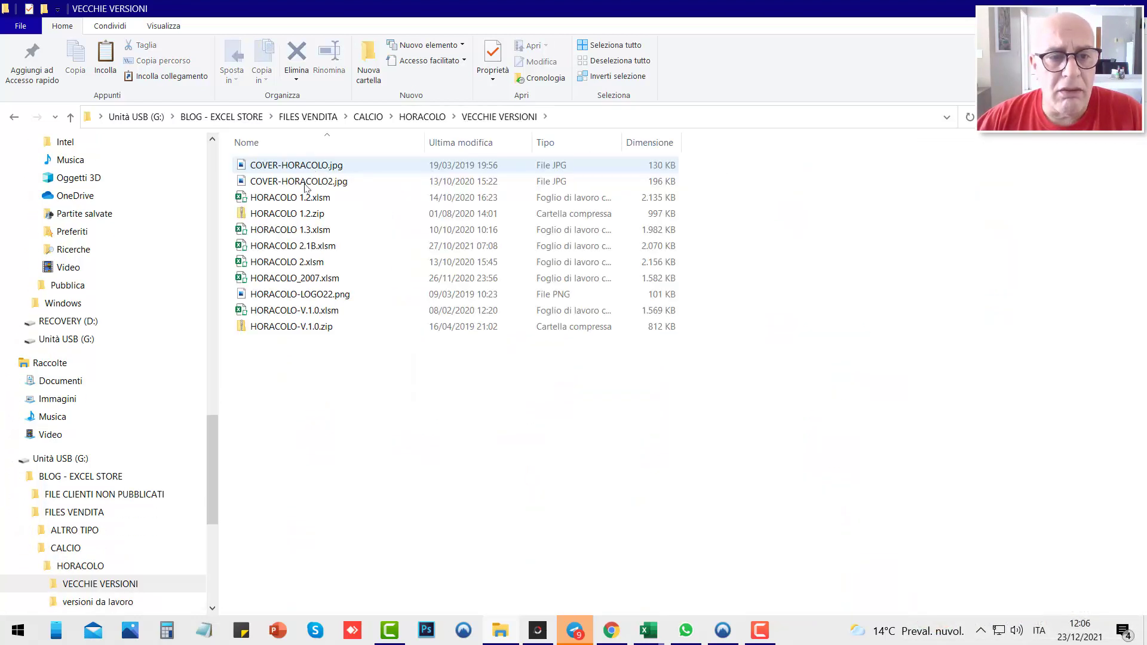
{"action": "double_click", "coordinate": [321, 245]}
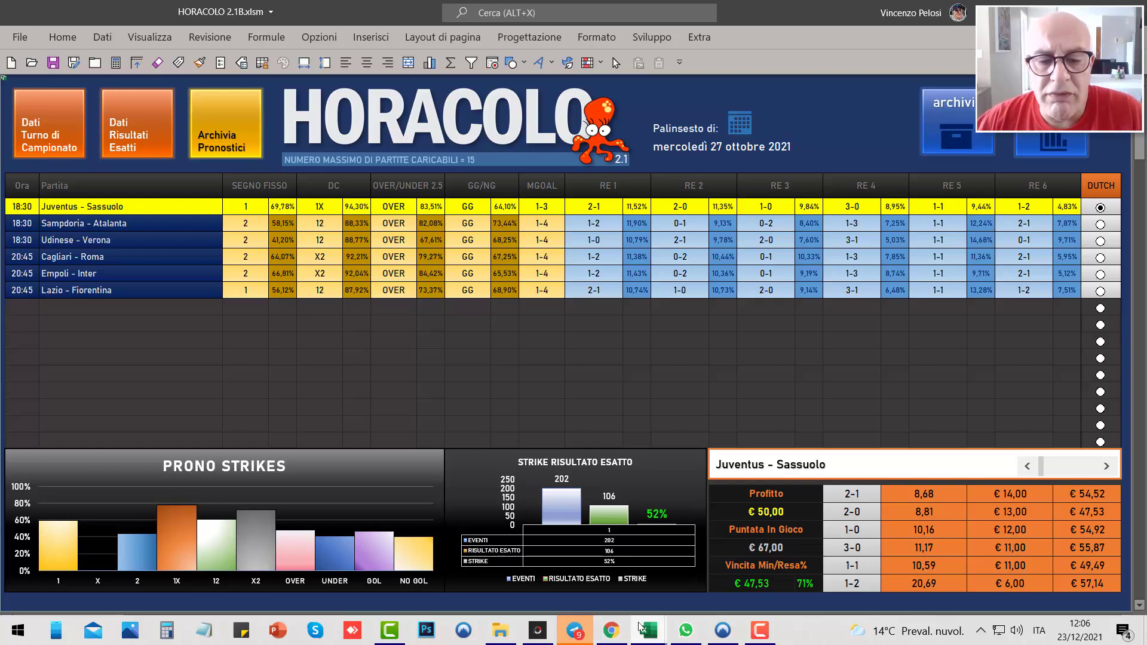
{"action": "mouse_move", "coordinate": [648, 630]}
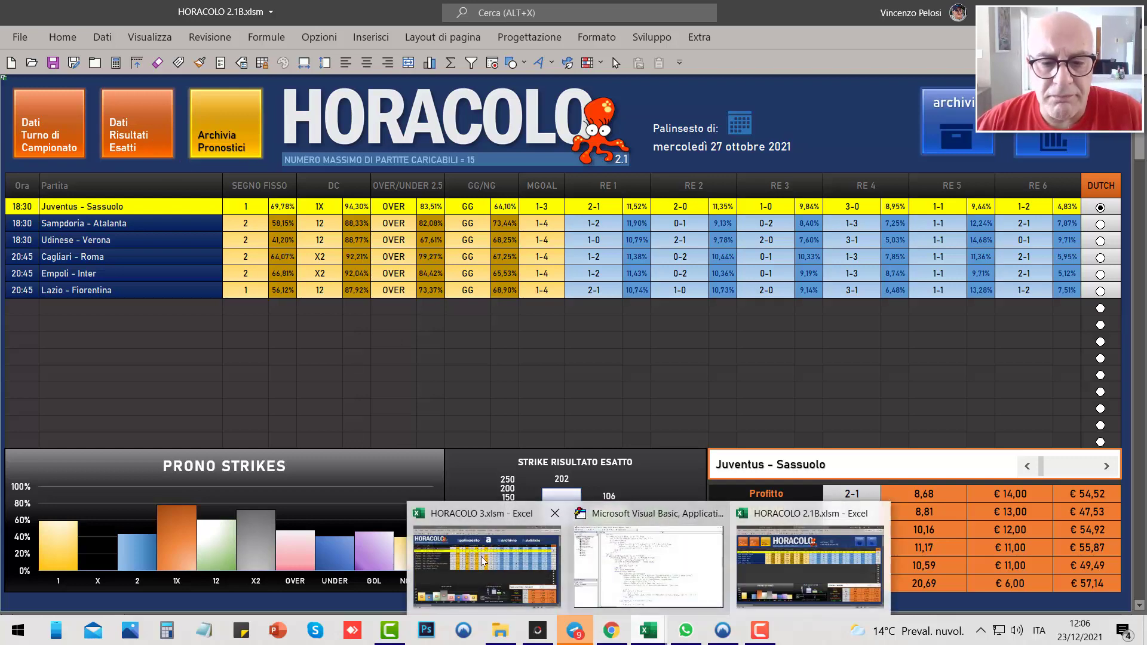
- Switch between HORACOLO 3.xlsm and HORACOLO 2.1B.xlsm, ending on HORACOLO 3.xlsm
{"action": "left_click", "coordinate": [487, 517]}
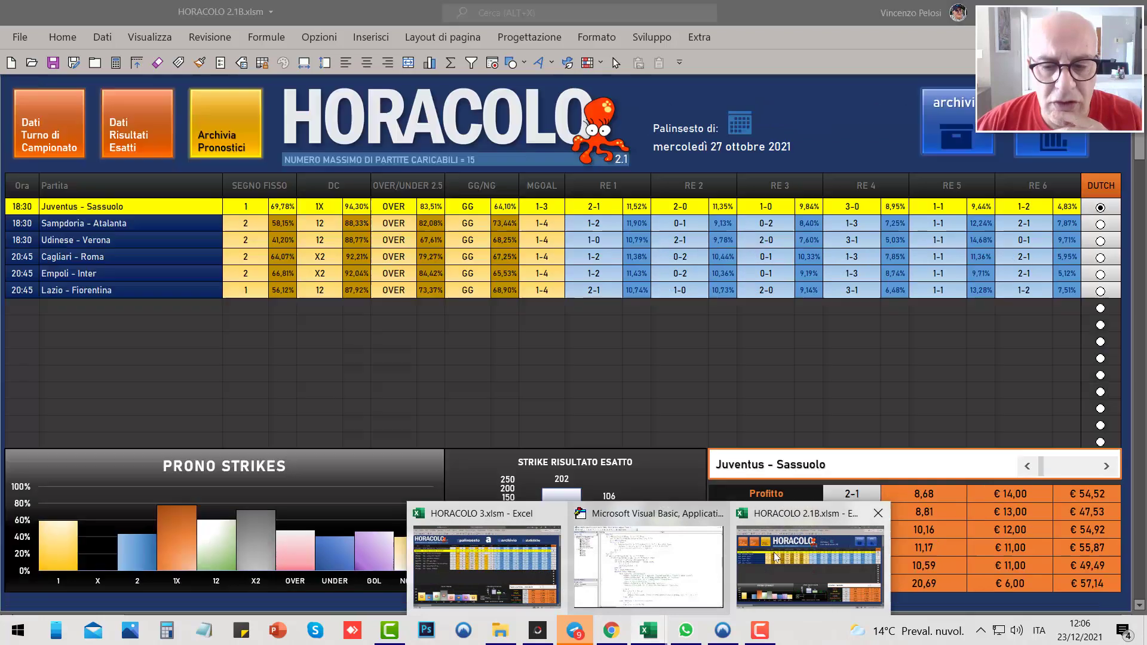
{"action": "left_click", "coordinate": [776, 556]}
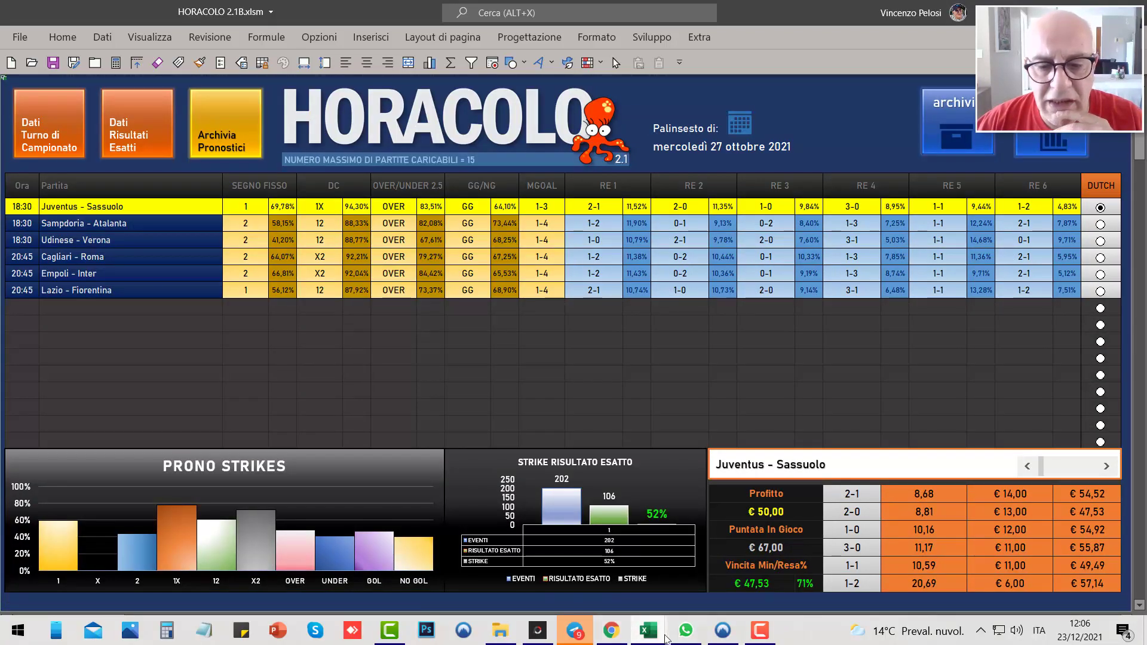
{"action": "mouse_move", "coordinate": [648, 631]}
{"action": "left_click", "coordinate": [484, 564]}
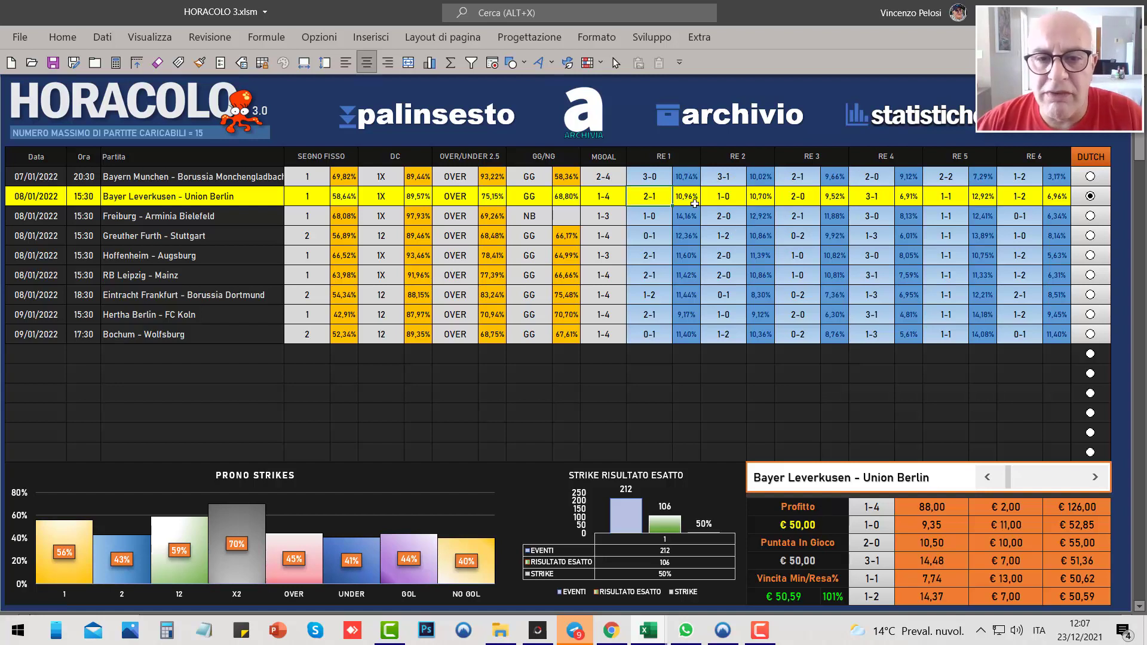
{"action": "left_click", "coordinate": [798, 197]}
{"action": "left_click", "coordinate": [860, 196]}
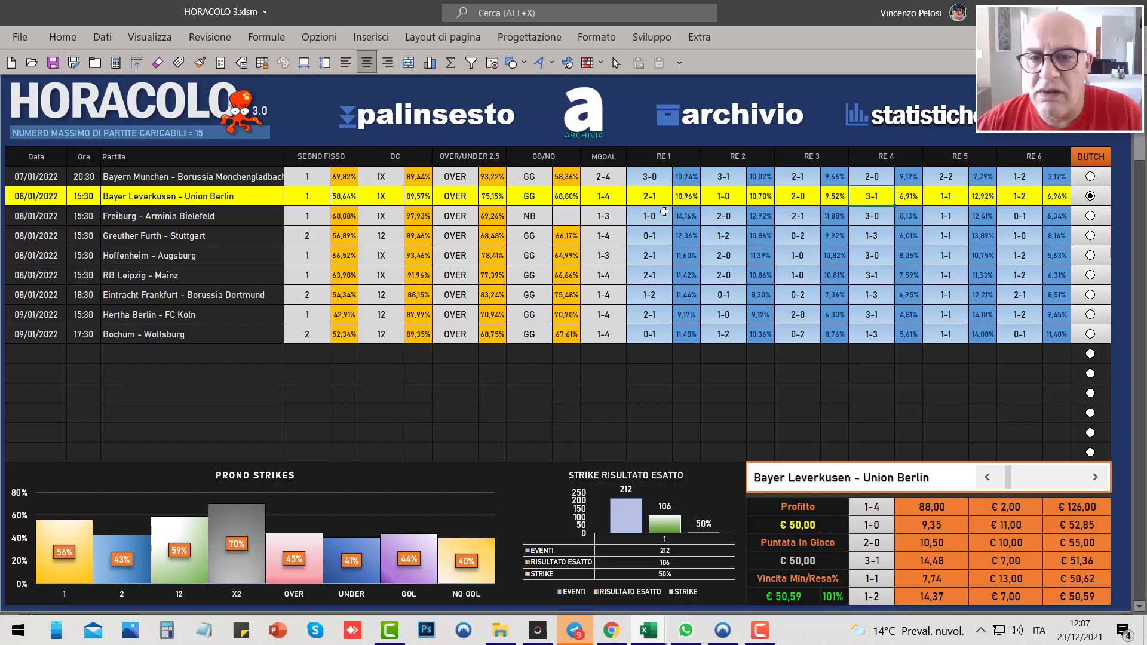
{"action": "left_click", "coordinate": [798, 197]}
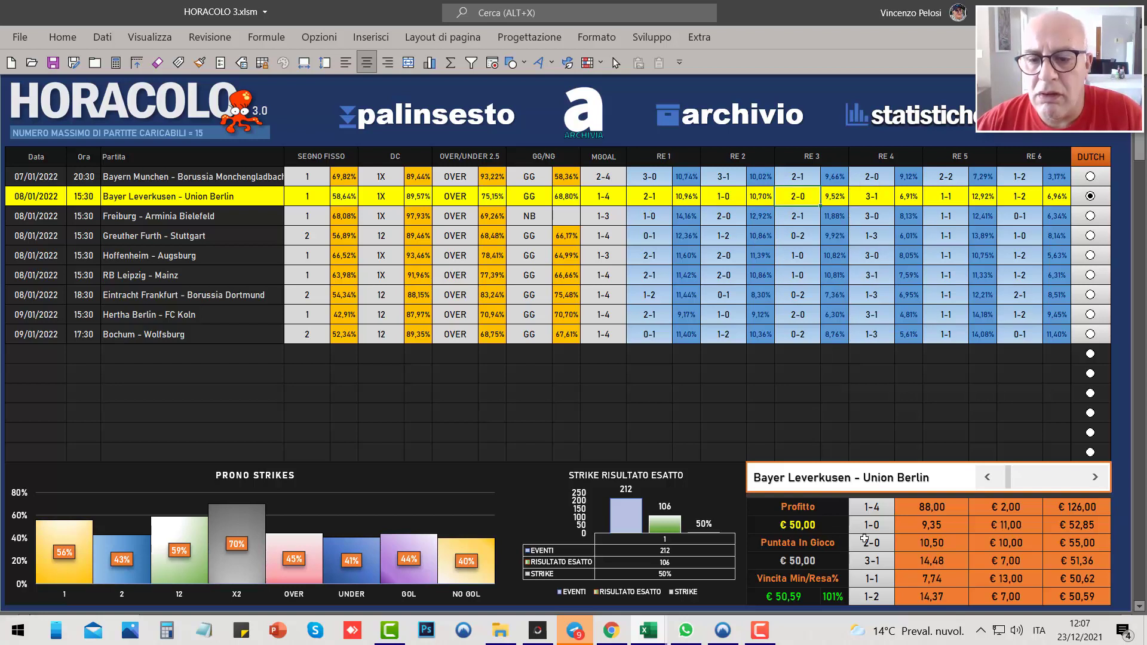
{"action": "left_click", "coordinate": [724, 201]}
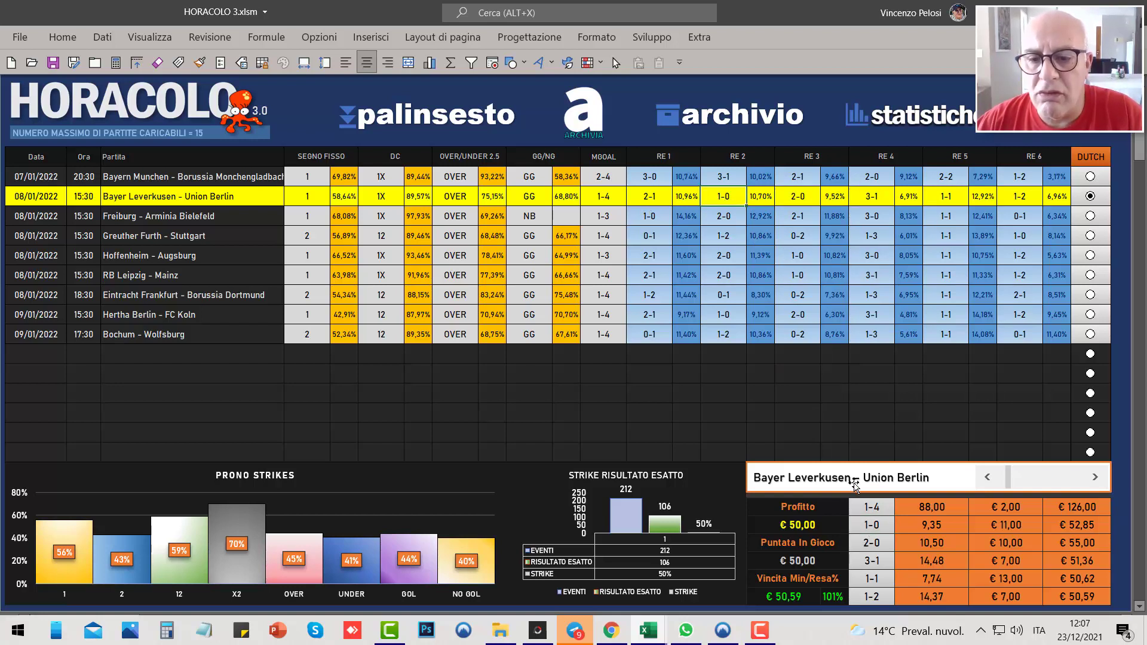
{"action": "left_click", "coordinate": [866, 506]}
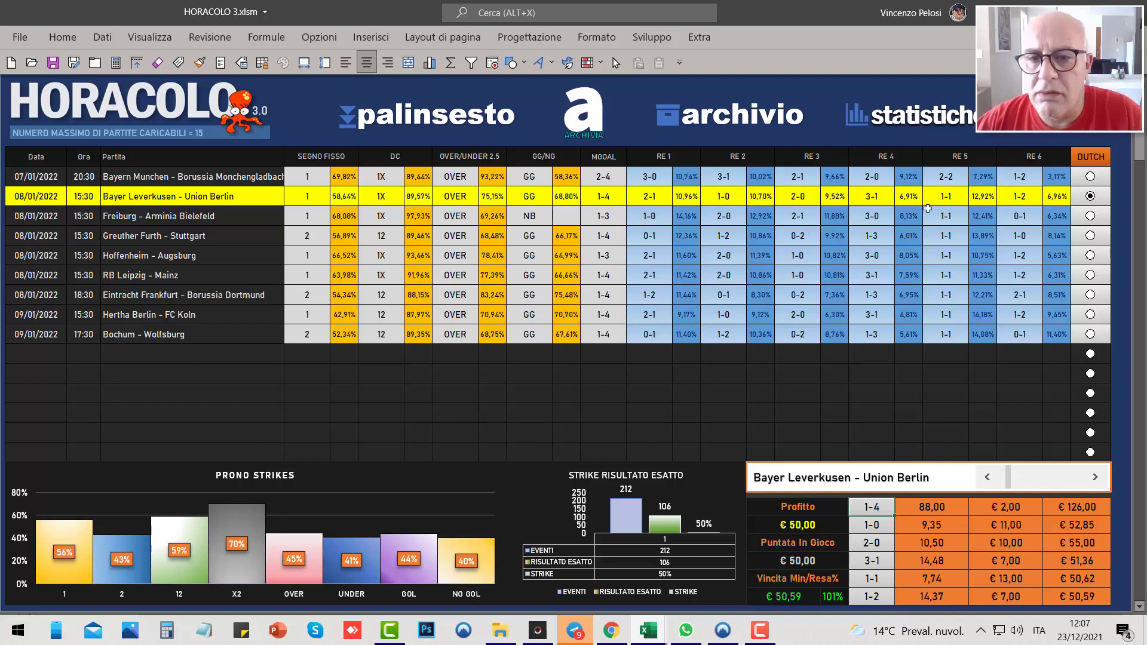
{"action": "left_click", "coordinate": [599, 201]}
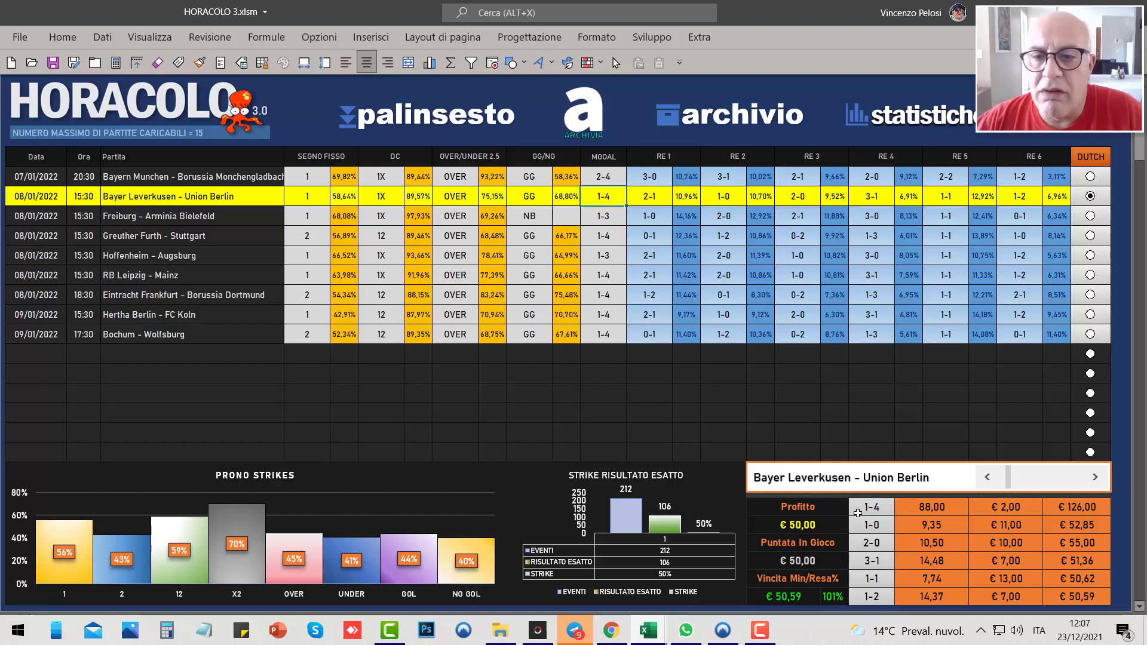
{"action": "left_click", "coordinate": [801, 526]}
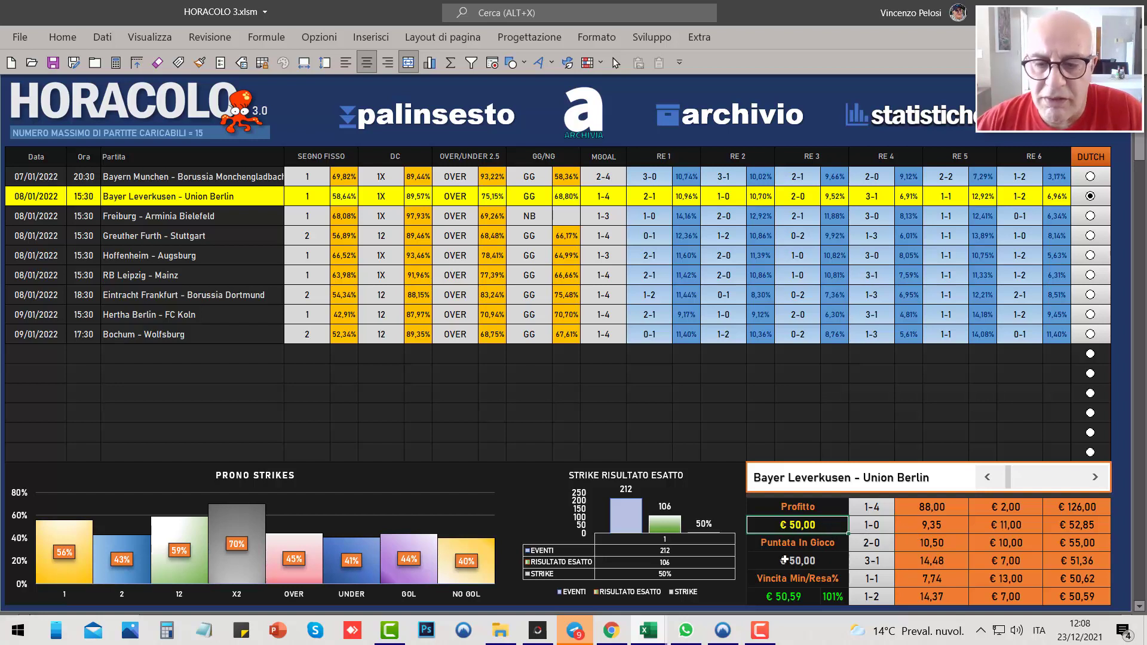
{"action": "left_click", "coordinate": [820, 562]}
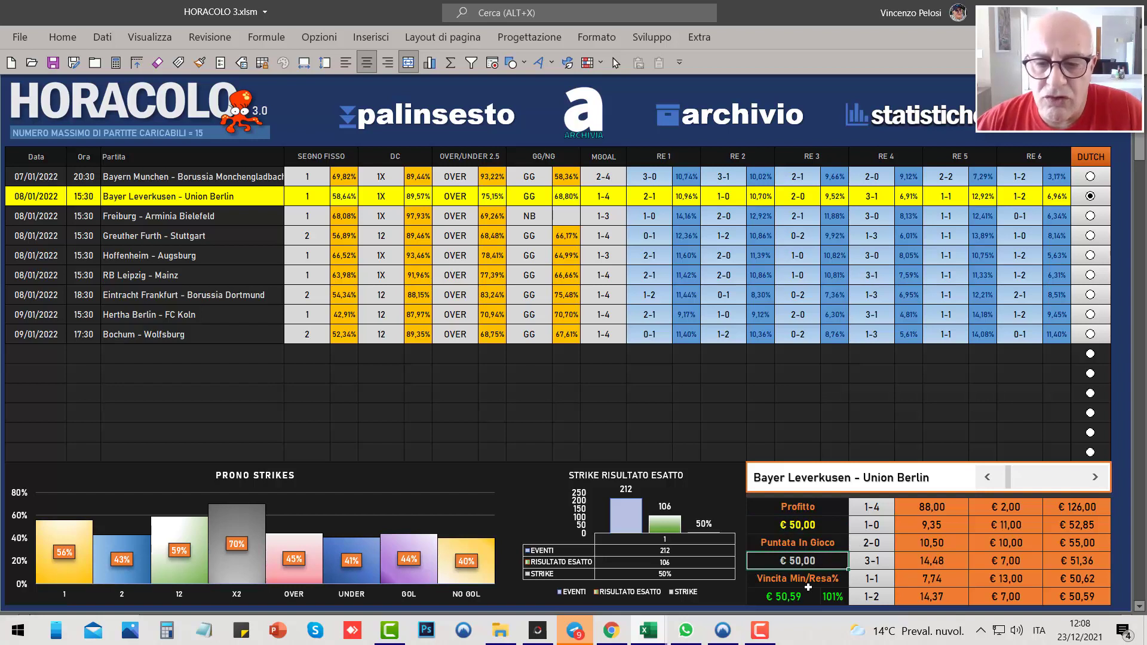
{"action": "left_click", "coordinate": [772, 599]}
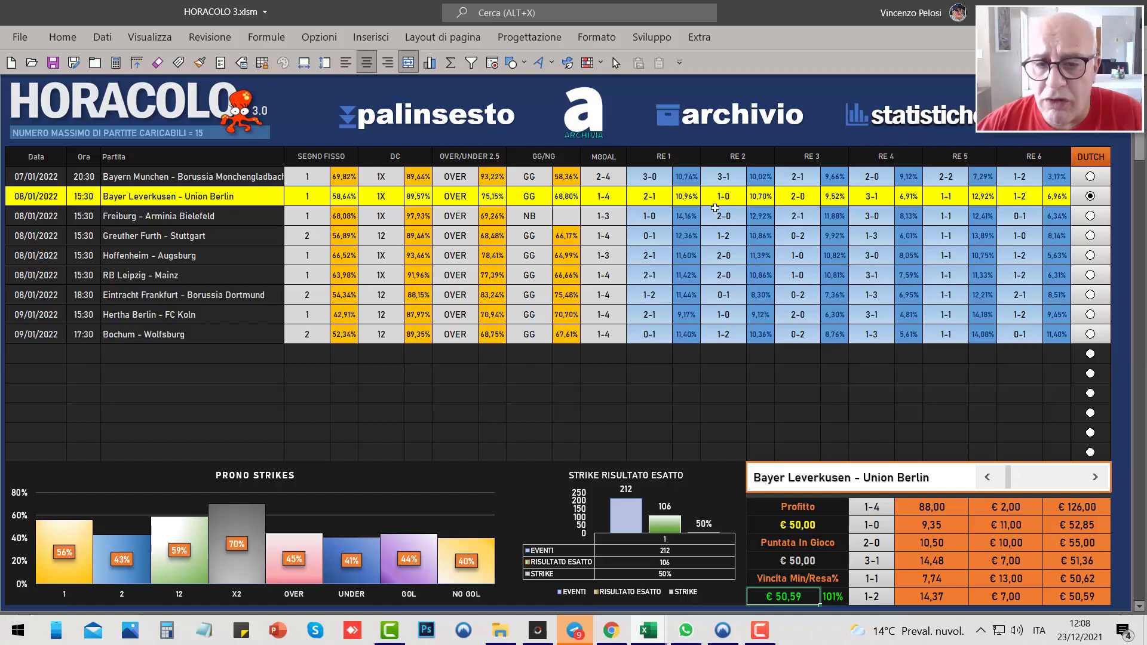
{"action": "left_click_drag", "start_coordinate": [606, 200], "coordinate": [1019, 195]}
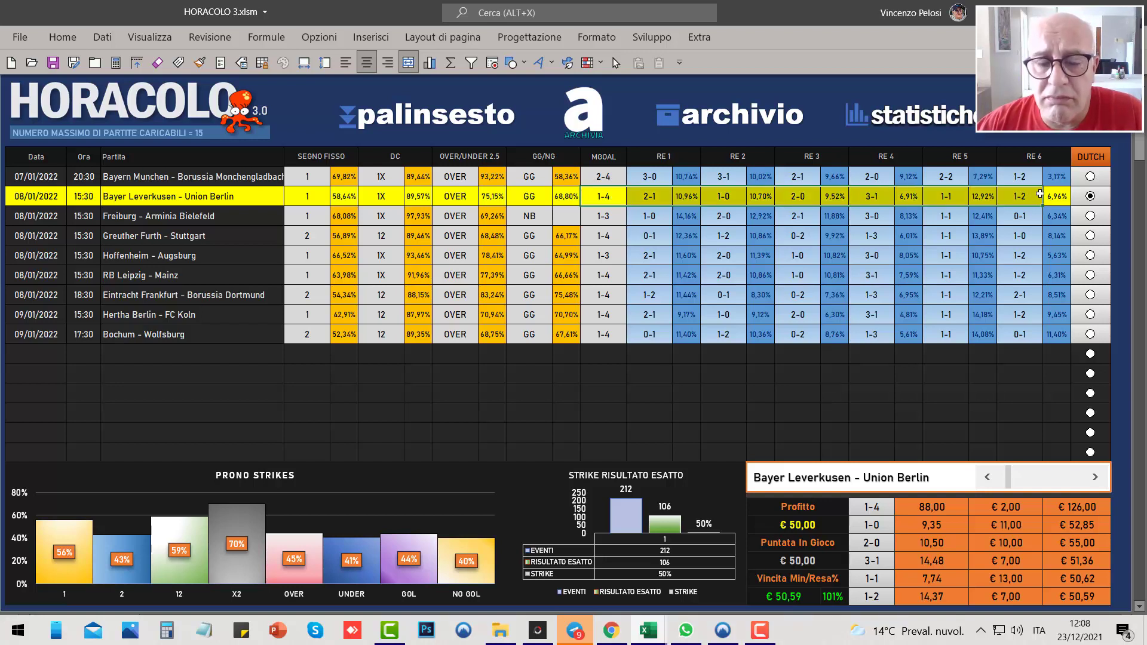
{"action": "left_click", "coordinate": [445, 242]}
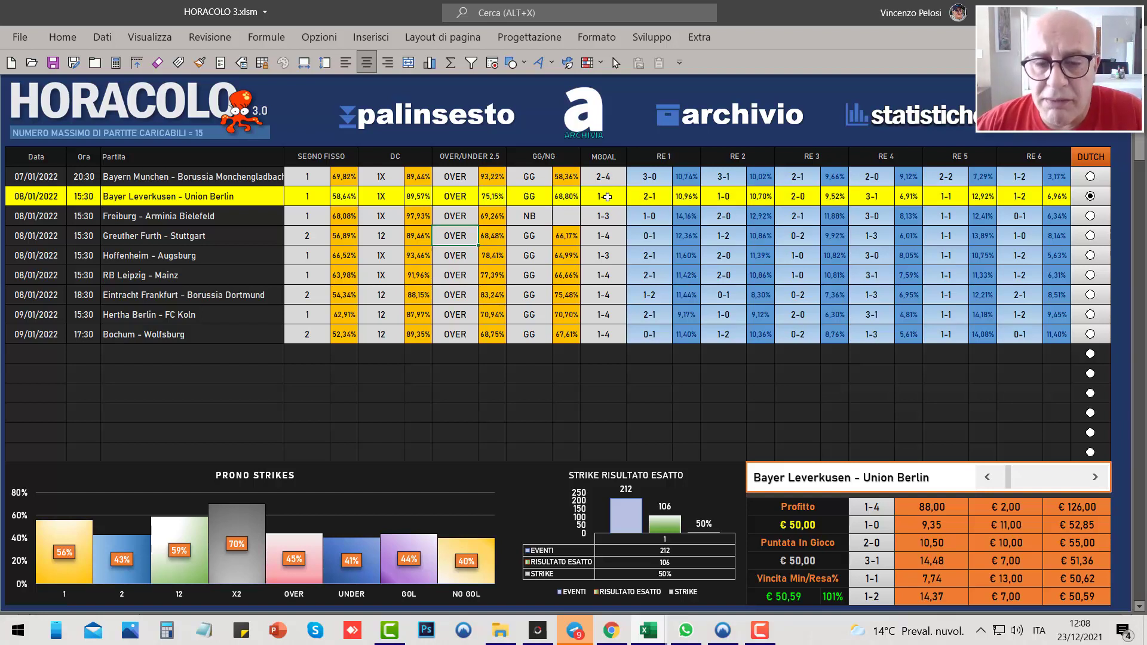
{"action": "left_click", "coordinate": [654, 197]}
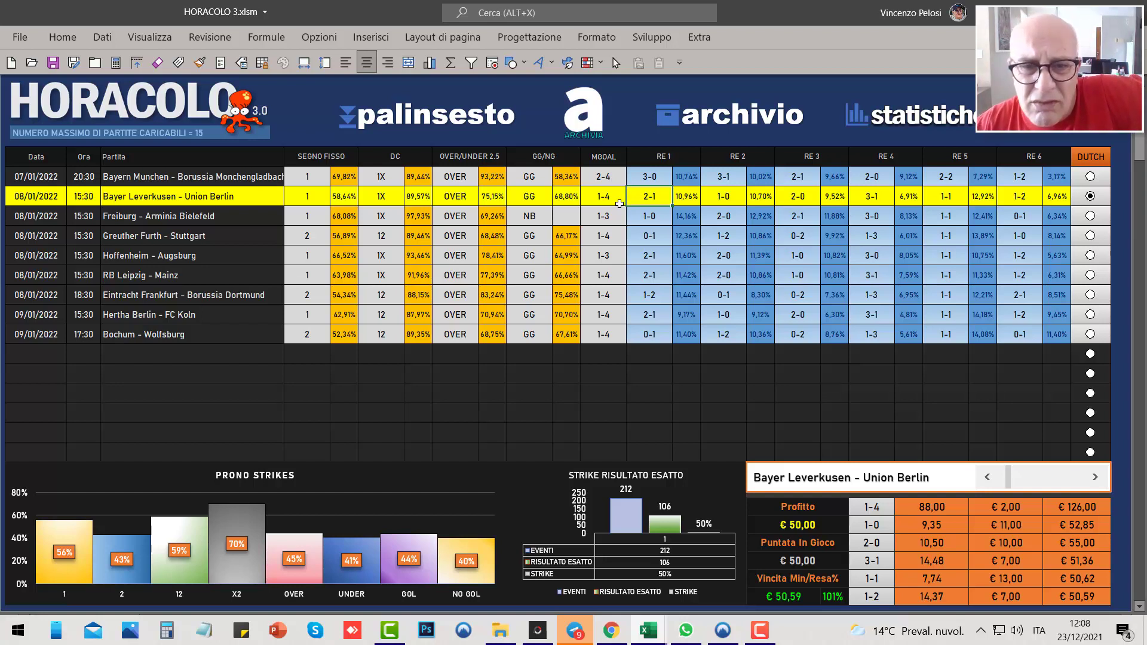
{"action": "left_click", "coordinate": [601, 191]}
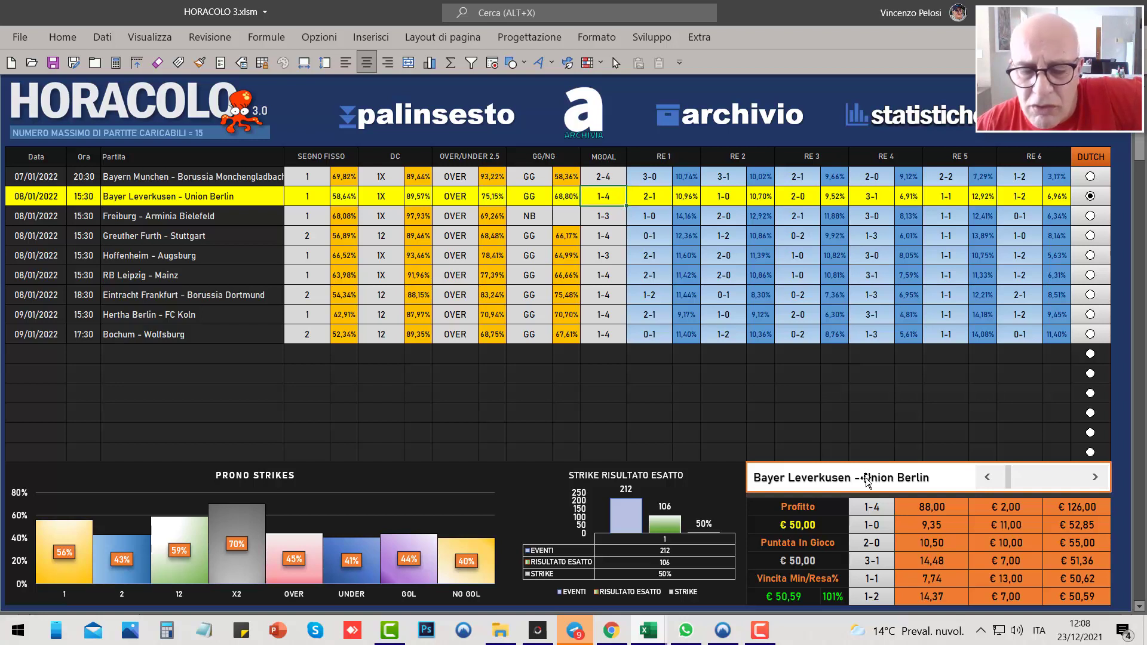
{"action": "left_click", "coordinate": [859, 500]}
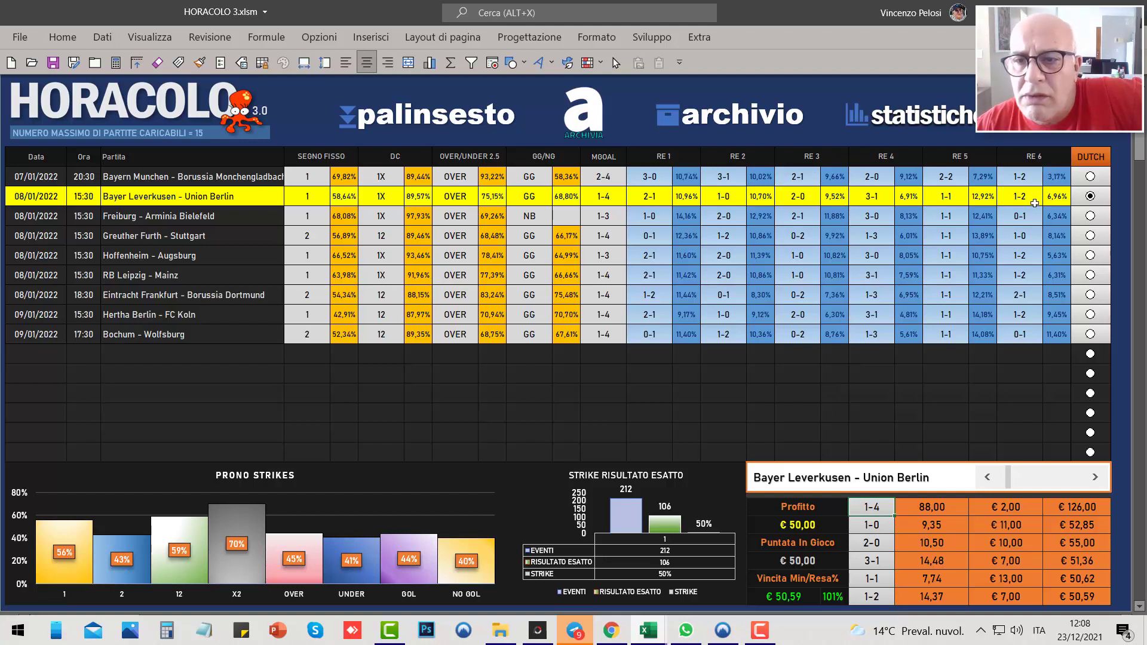
{"action": "left_click", "coordinate": [874, 527]}
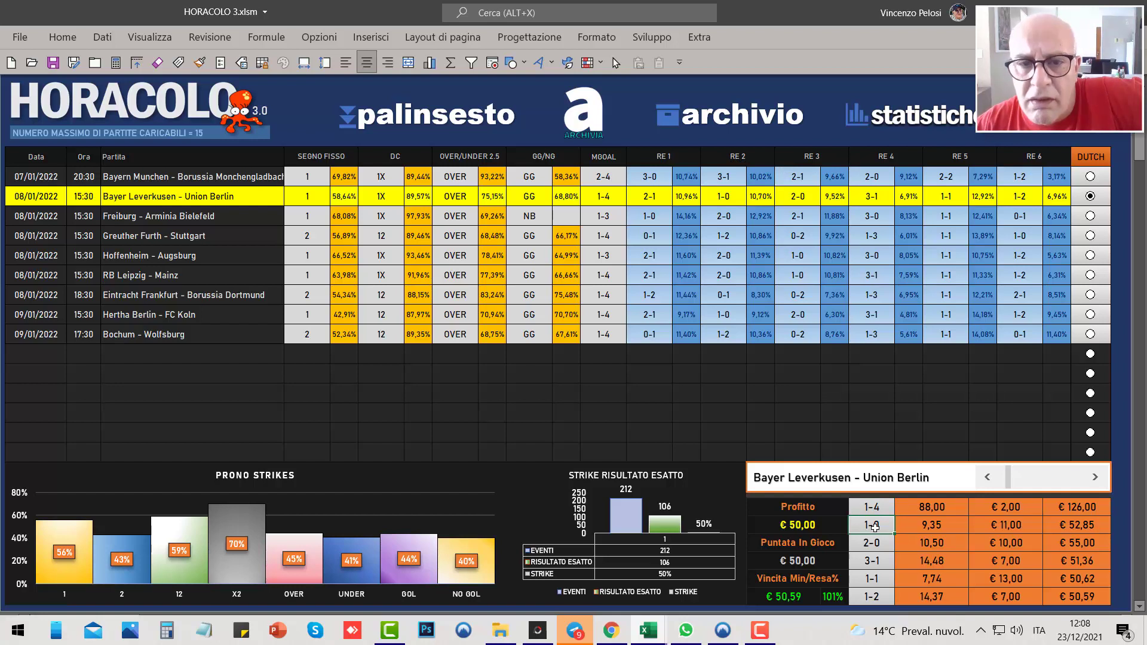
{"action": "left_click", "coordinate": [878, 598]}
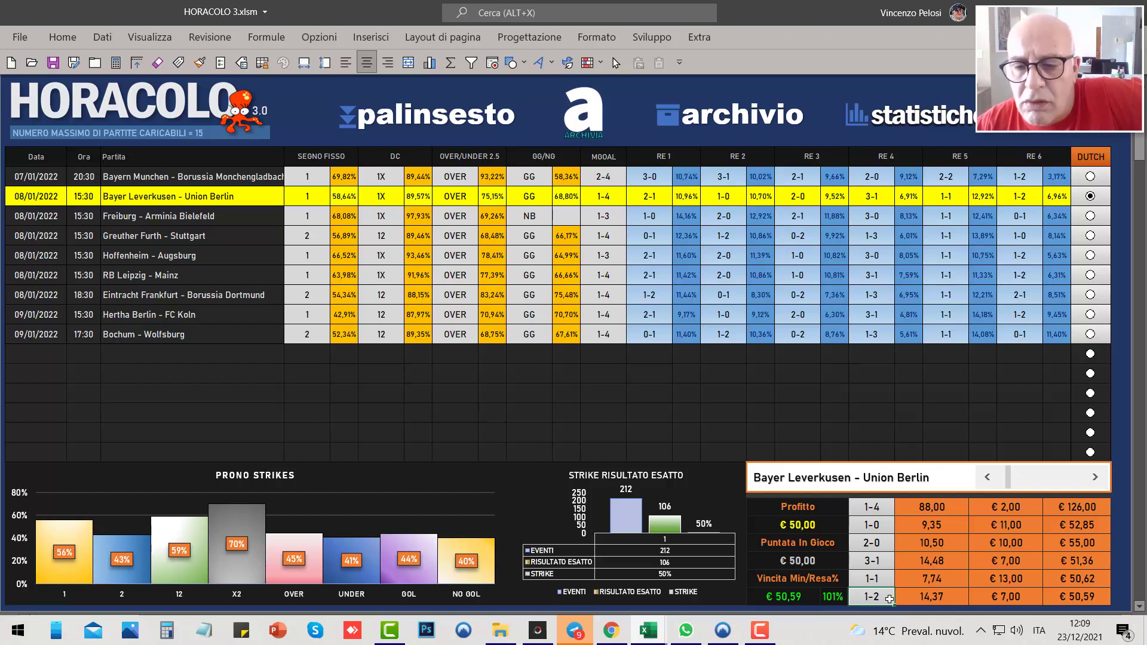
- Step through the dutching panel scores 3-1 to 1-4 and Leverkusen's RE 1–RE 6 predictions
{"action": "left_click", "coordinate": [874, 564]}
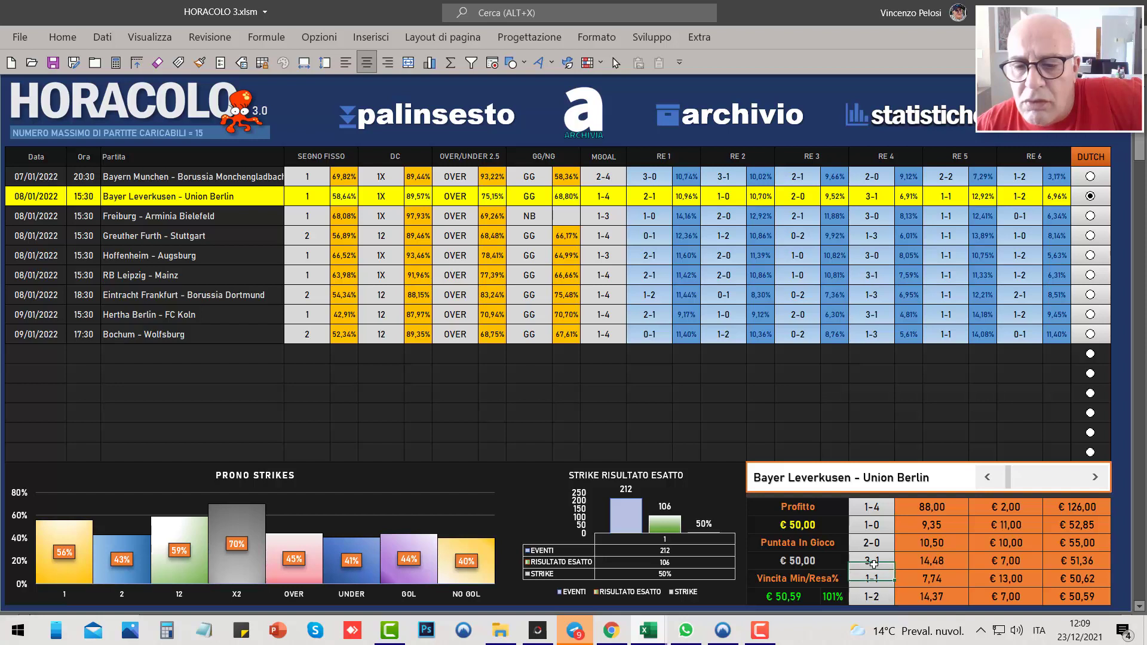
{"action": "left_click", "coordinate": [871, 542]}
{"action": "left_click", "coordinate": [871, 524]}
{"action": "left_click", "coordinate": [871, 507]}
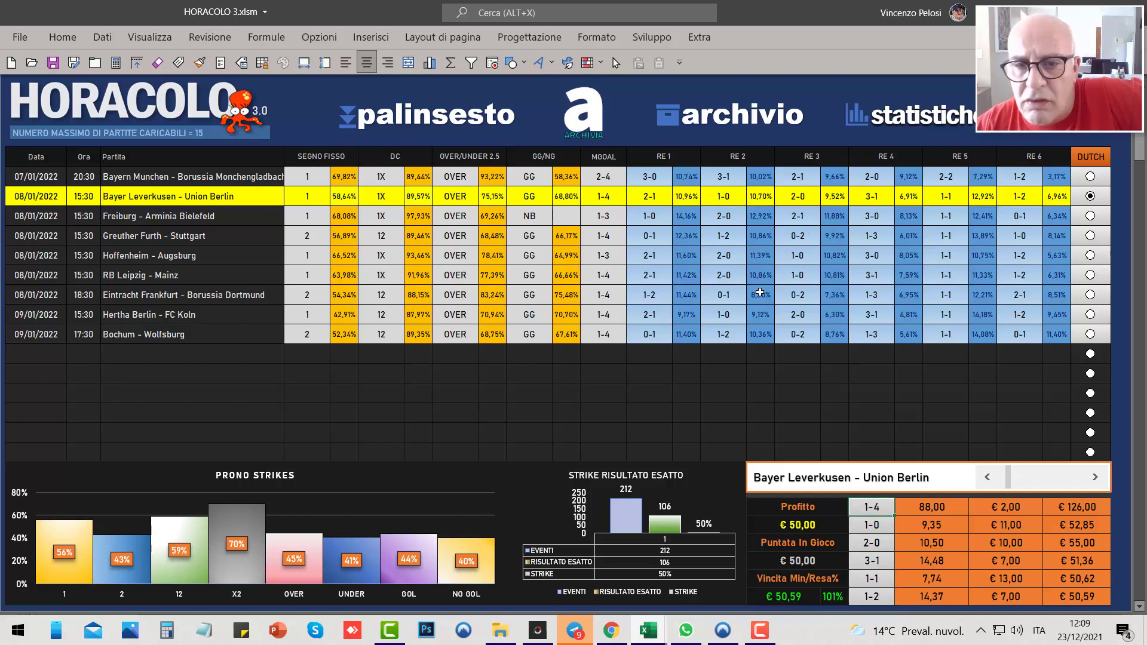
{"action": "left_click", "coordinate": [649, 197]}
{"action": "left_click", "coordinate": [714, 199]}
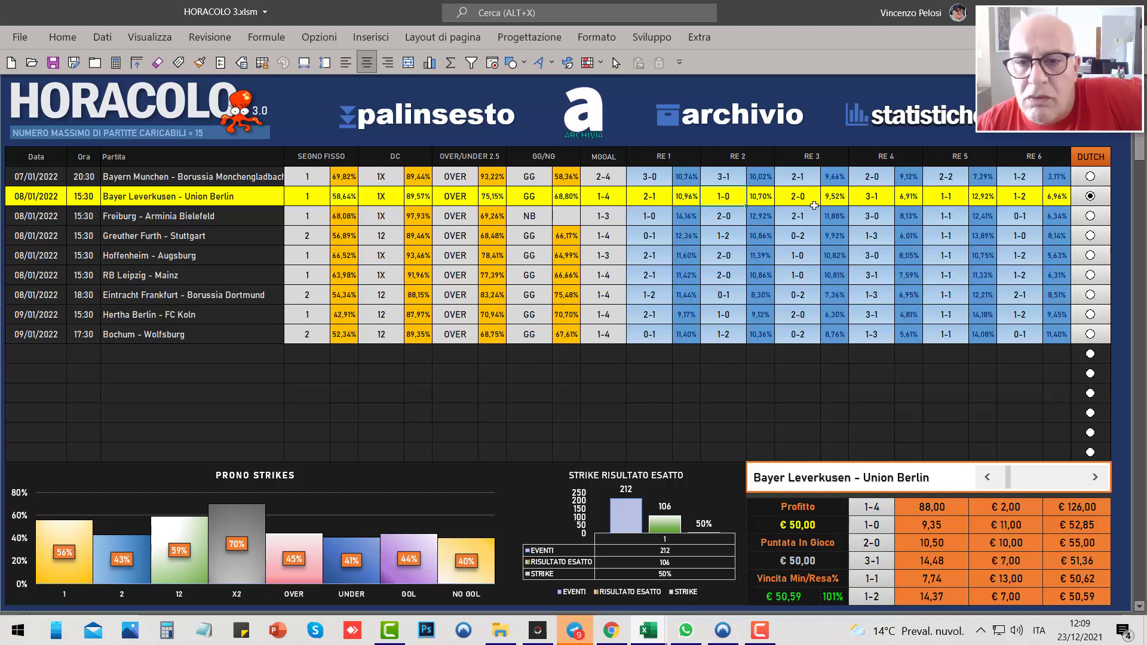
{"action": "left_click", "coordinate": [803, 197]}
{"action": "left_click", "coordinate": [873, 199]}
{"action": "left_click", "coordinate": [946, 197]}
{"action": "left_click", "coordinate": [1019, 197]}
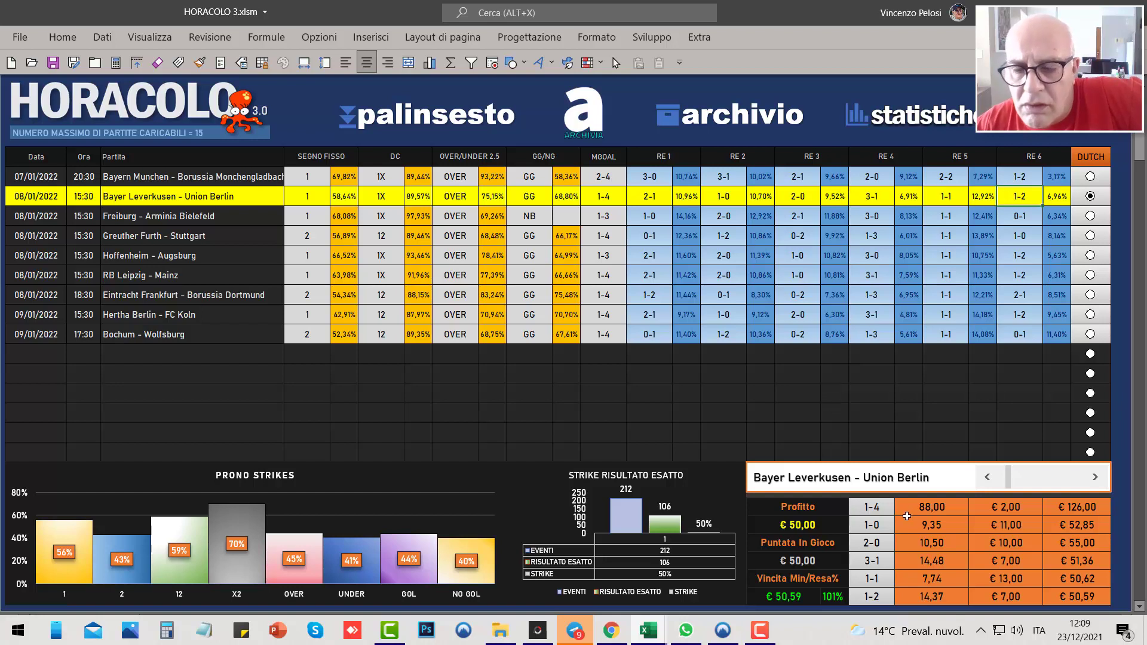
- Compare the 1-0 and 1-4 (88,00) dutching scores with RE 1's 2-1, then open Archivio Statistico
{"action": "left_click", "coordinate": [881, 526]}
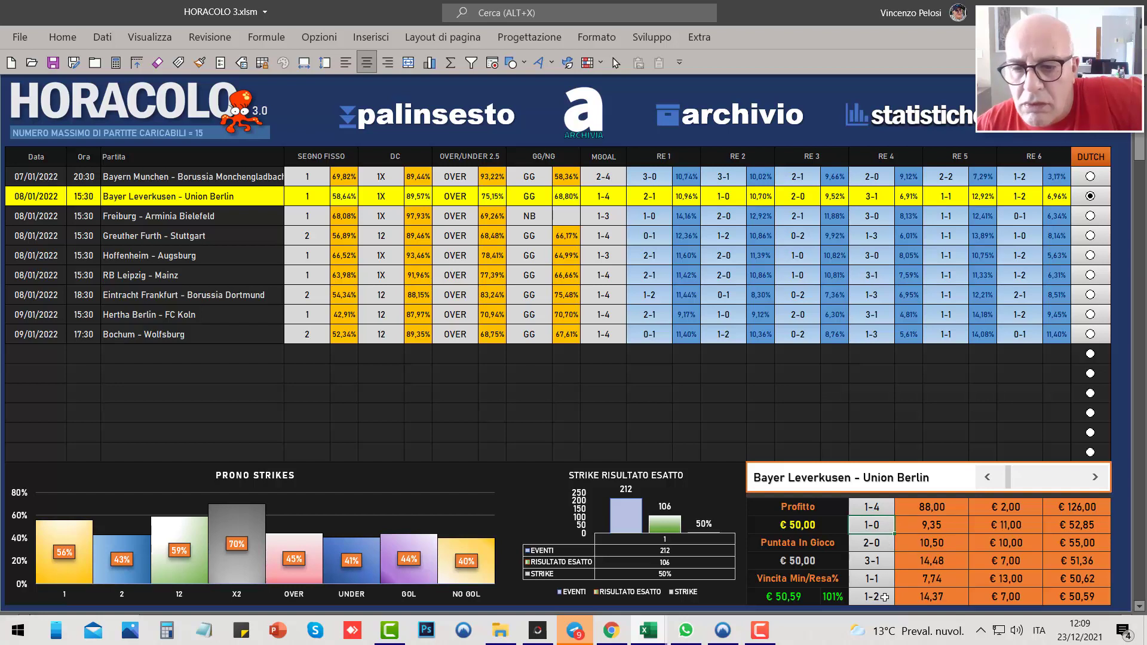
{"action": "left_click", "coordinate": [881, 509]}
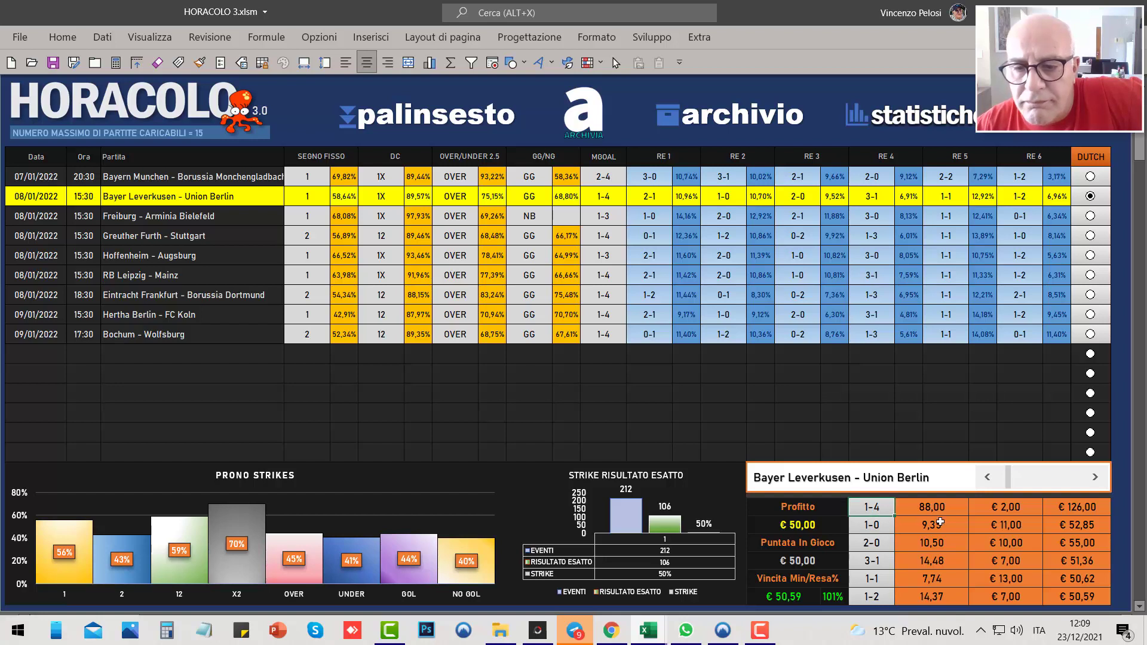
{"action": "left_click", "coordinate": [650, 200]}
{"action": "left_click", "coordinate": [878, 521]}
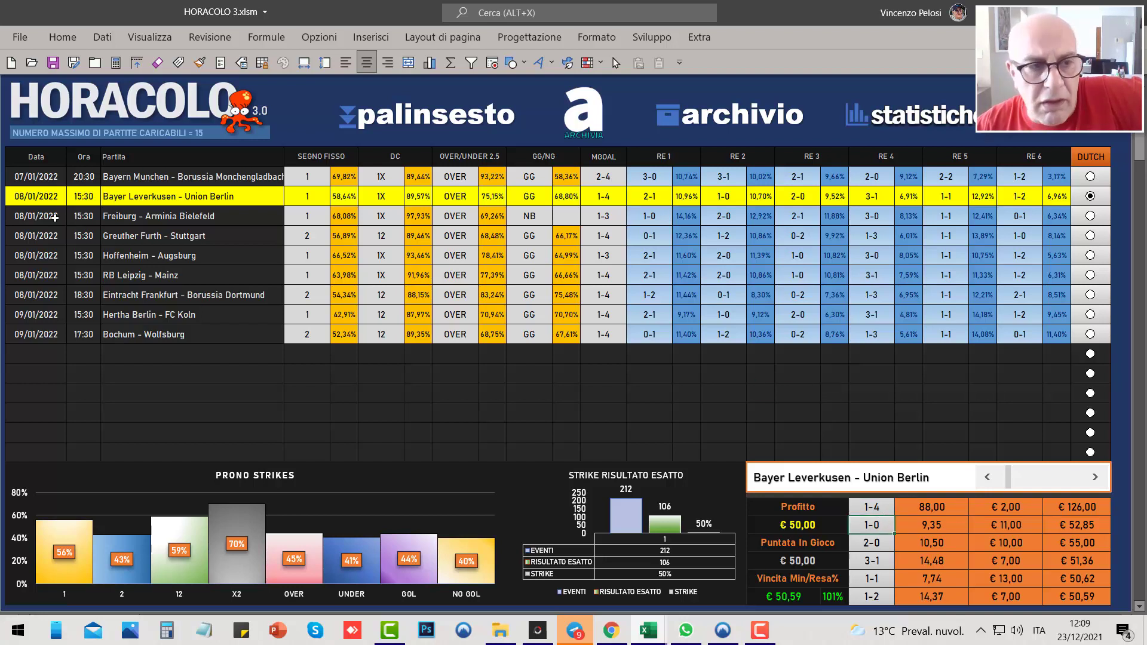
{"action": "left_click", "coordinate": [881, 510]}
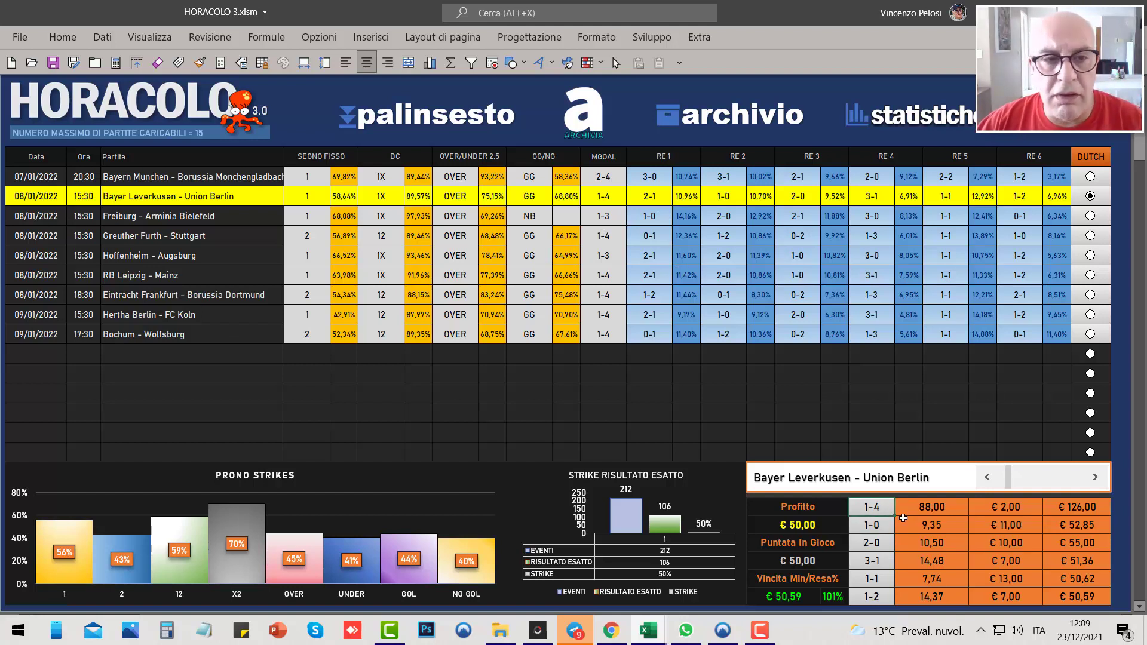
{"action": "left_click", "coordinate": [656, 202]}
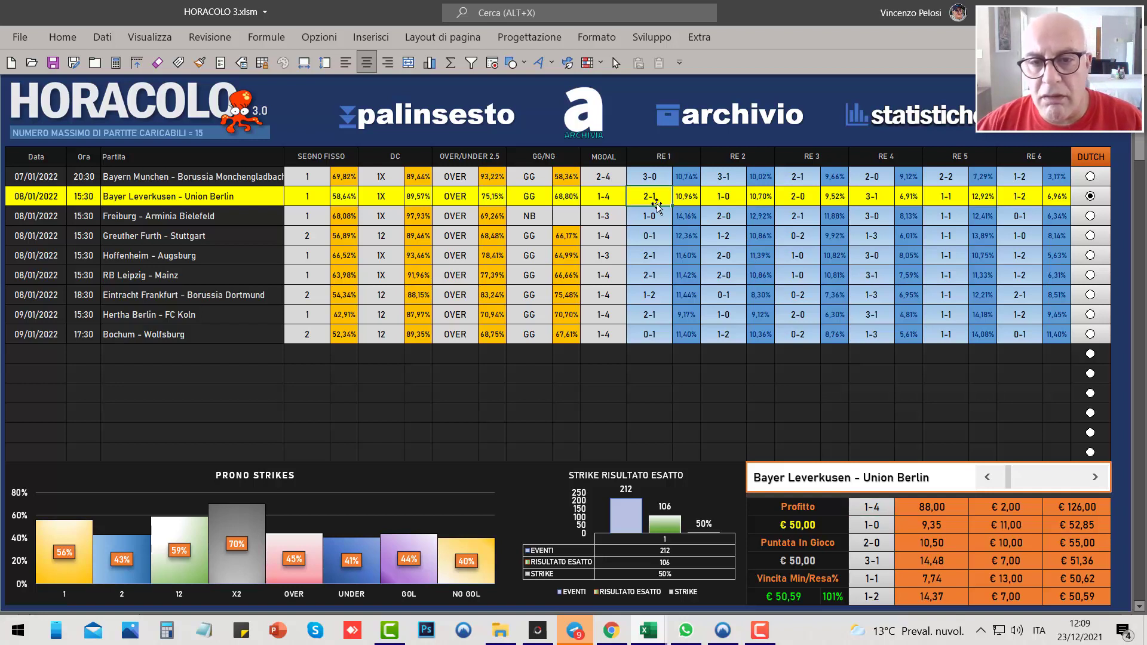
{"action": "left_click", "coordinate": [932, 512]}
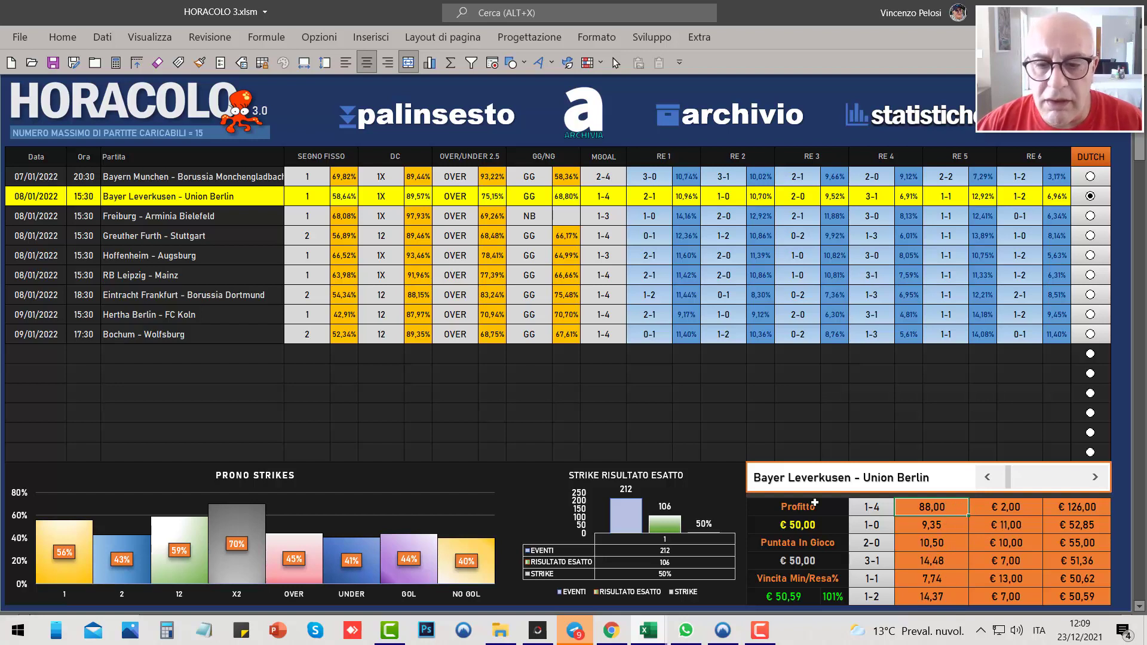
{"action": "left_click", "coordinate": [632, 197]}
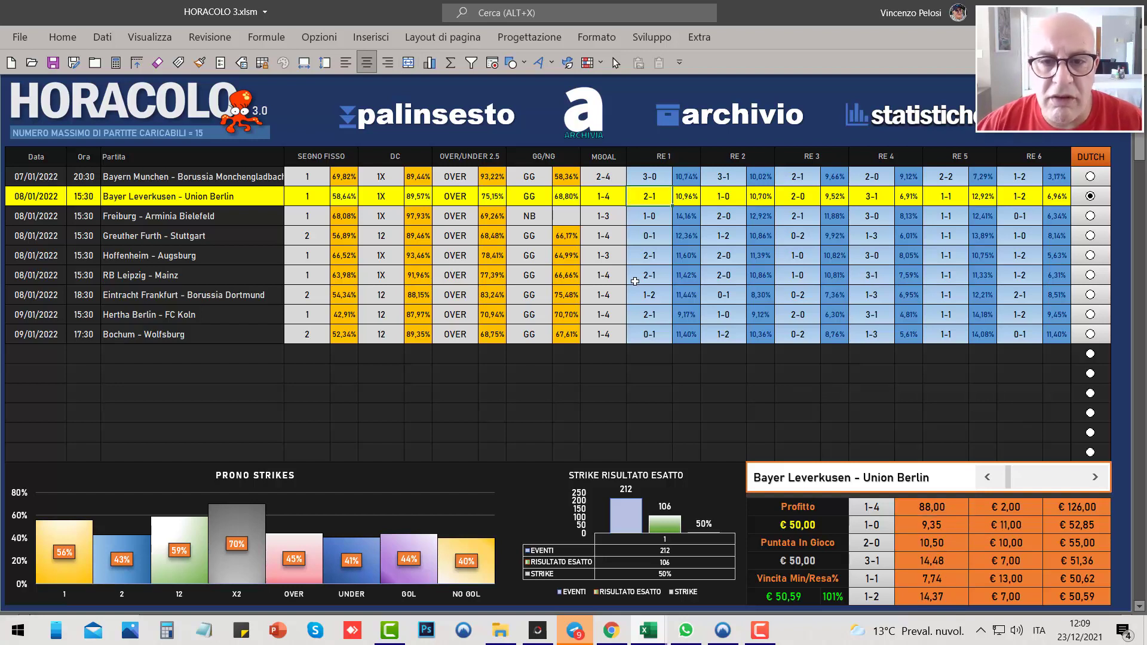
{"action": "left_click", "coordinate": [873, 511]}
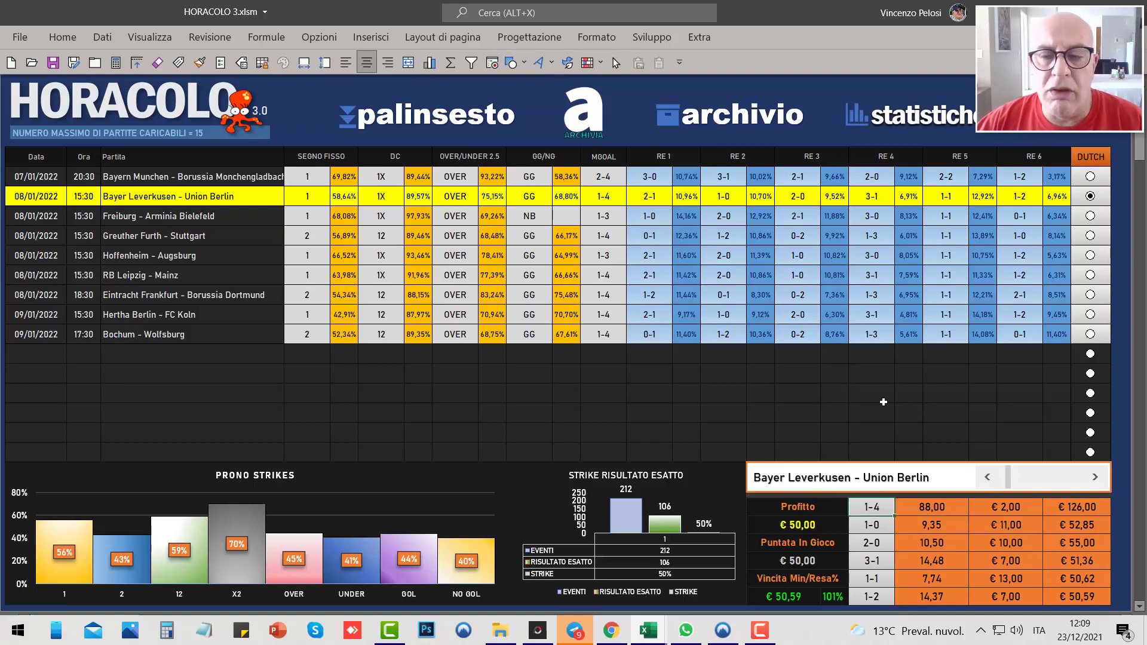
{"action": "left_click", "coordinate": [702, 115]}
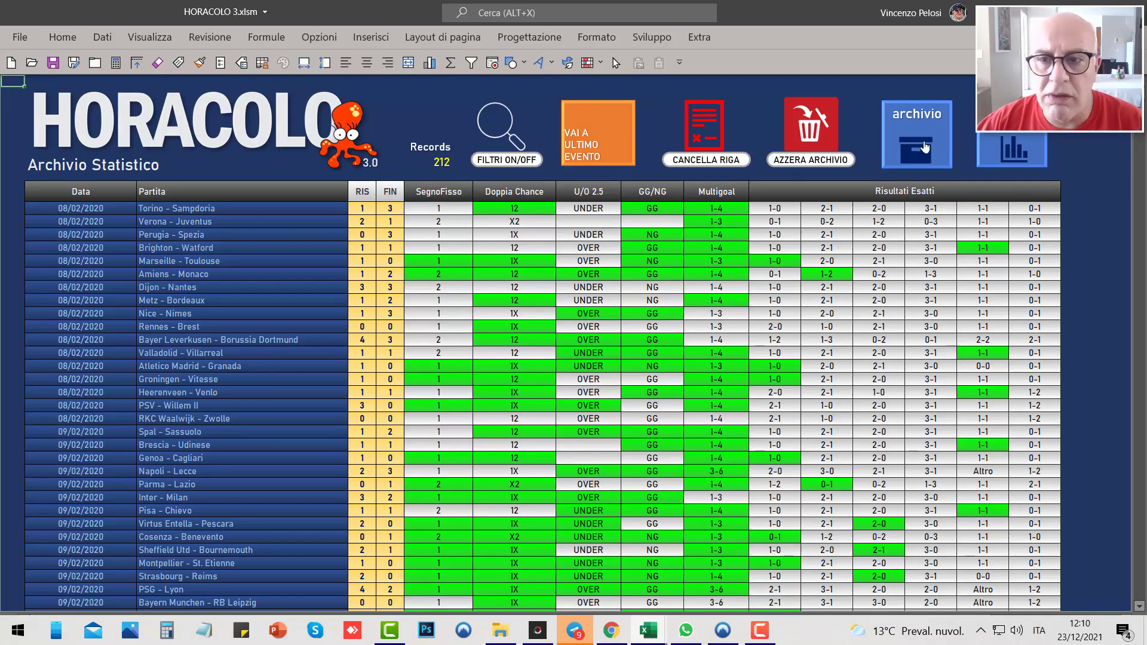
- View the Grafici e Statistiche charts, then go back to the HORACOLO home dashboard
{"action": "left_click", "coordinate": [1008, 148]}
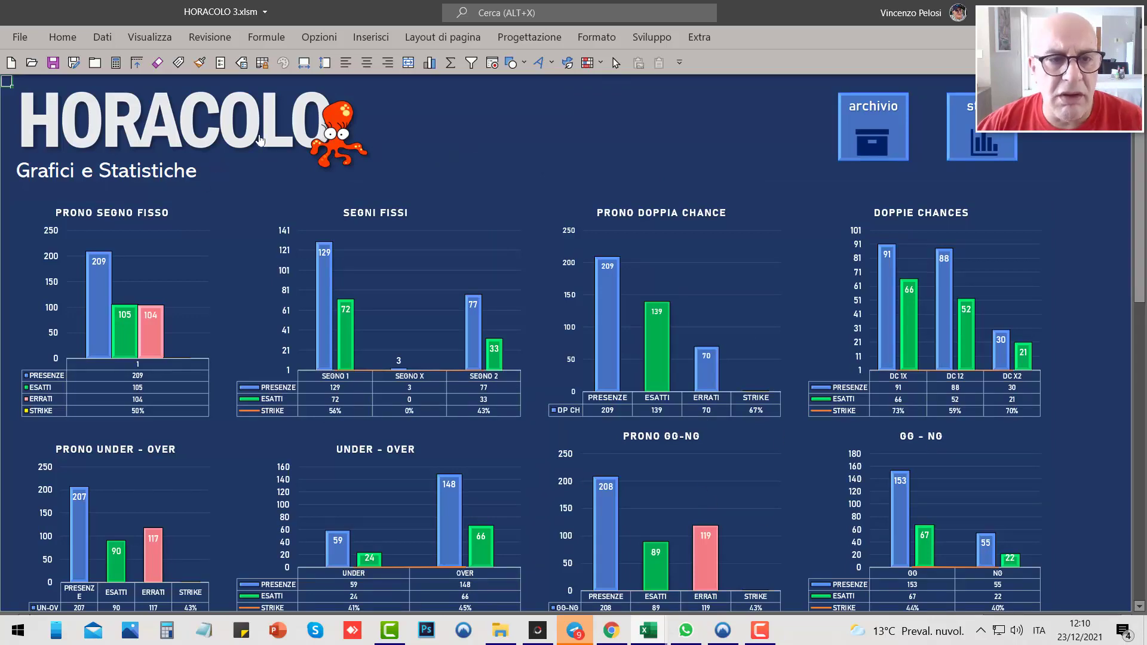
{"action": "left_click", "coordinate": [289, 125]}
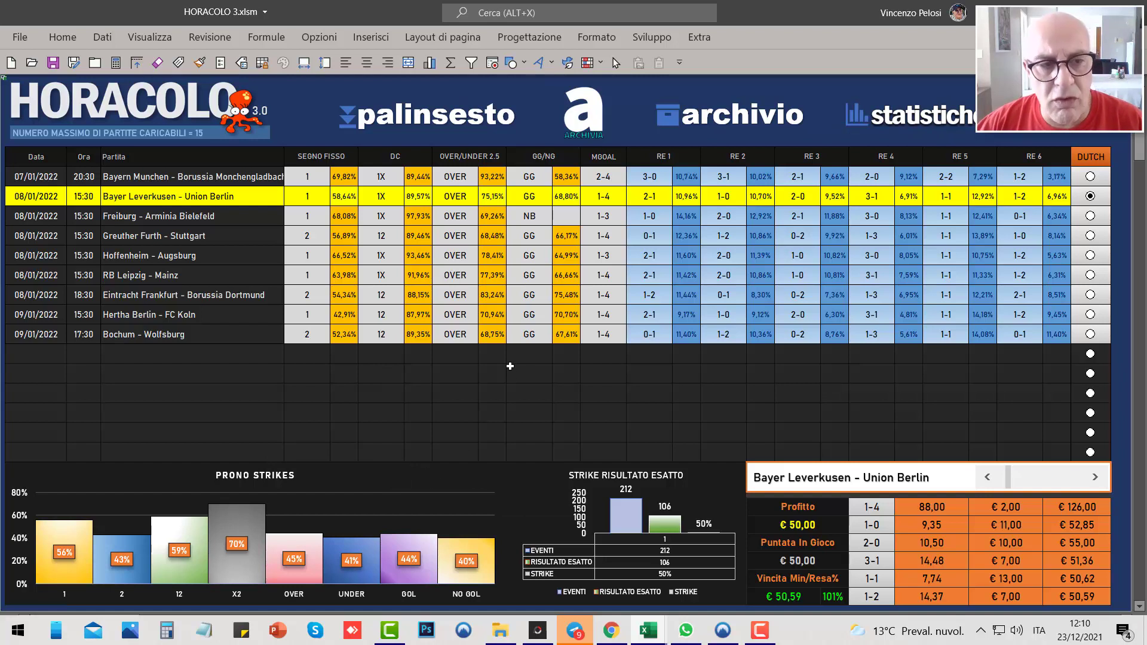
{"action": "left_click", "coordinate": [40, 181]}
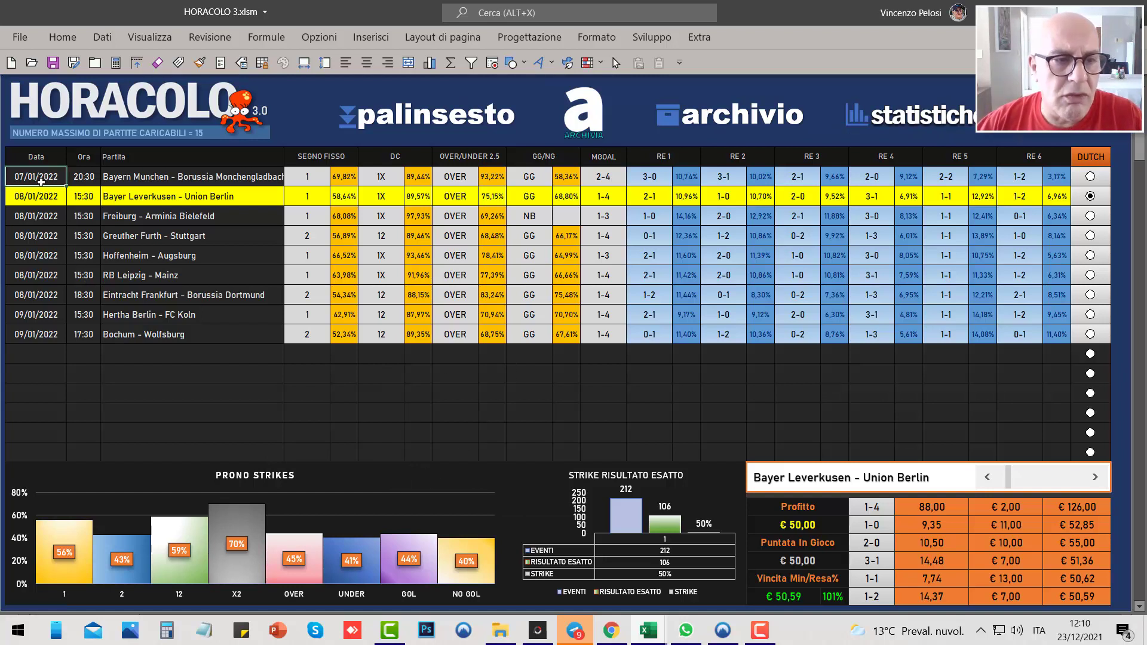
{"action": "left_click_drag", "start_coordinate": [41, 181], "coordinate": [30, 455]}
{"action": "left_click", "coordinate": [129, 314]}
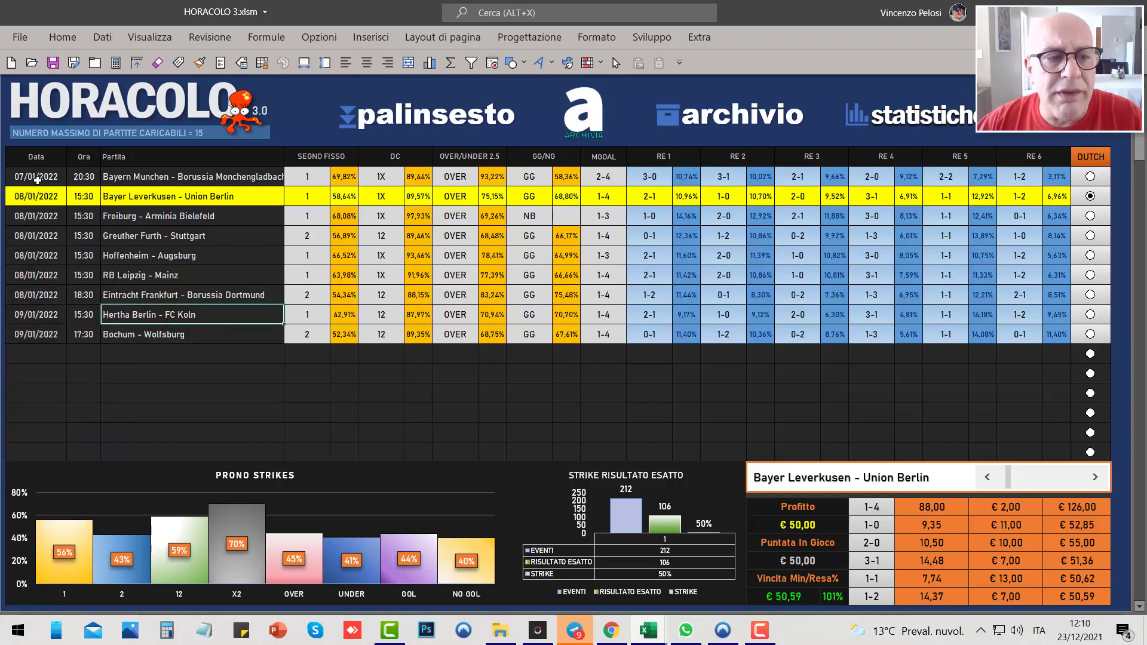
{"action": "left_click_drag", "start_coordinate": [38, 179], "coordinate": [48, 366]}
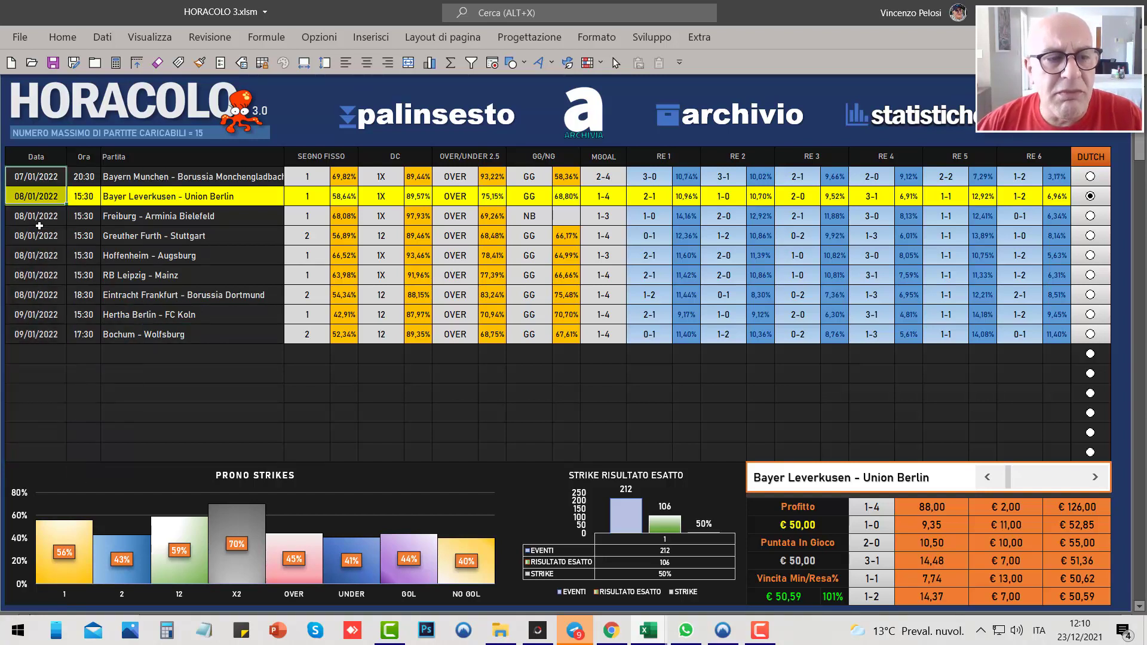
{"action": "left_click", "coordinate": [194, 371]}
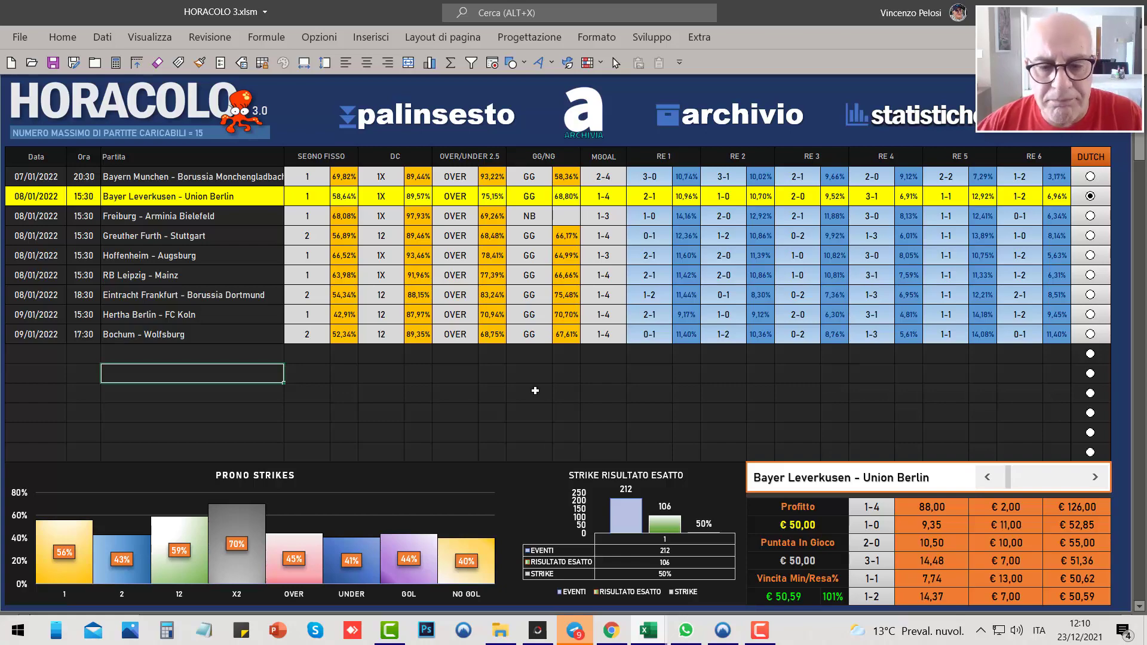
- Bring the Planetwin365 page forward, clear an accidental text selection, and scroll the listing
{"action": "left_click", "coordinate": [613, 631]}
{"action": "left_click_drag", "start_coordinate": [267, 268], "coordinate": [634, 188]}
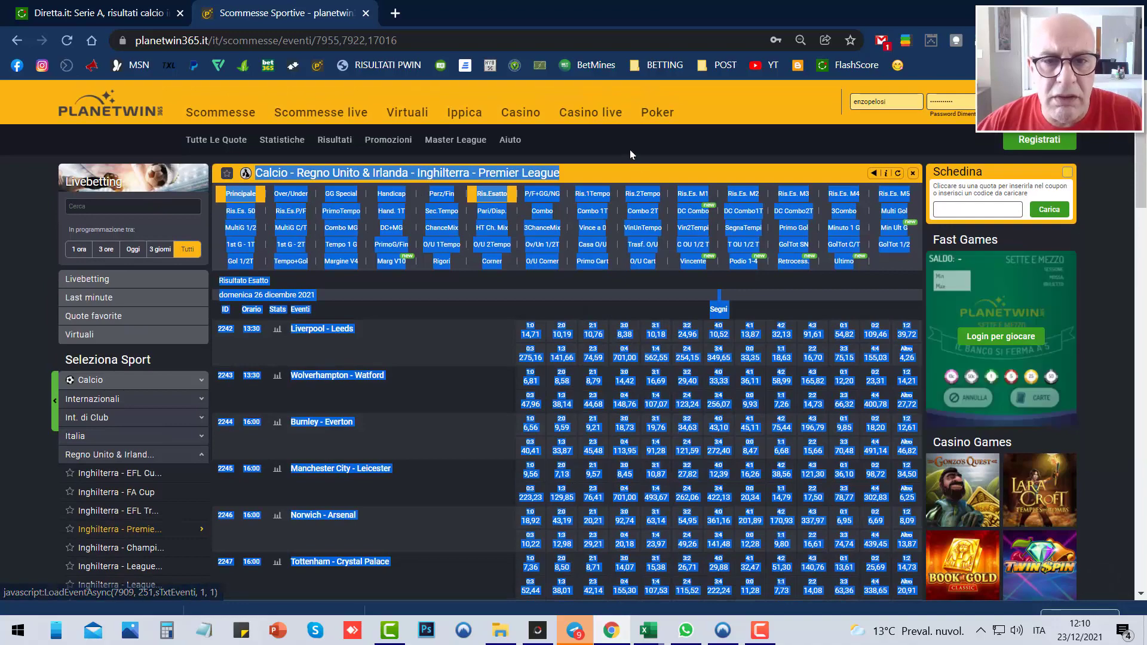
{"action": "left_click", "coordinate": [630, 149]}
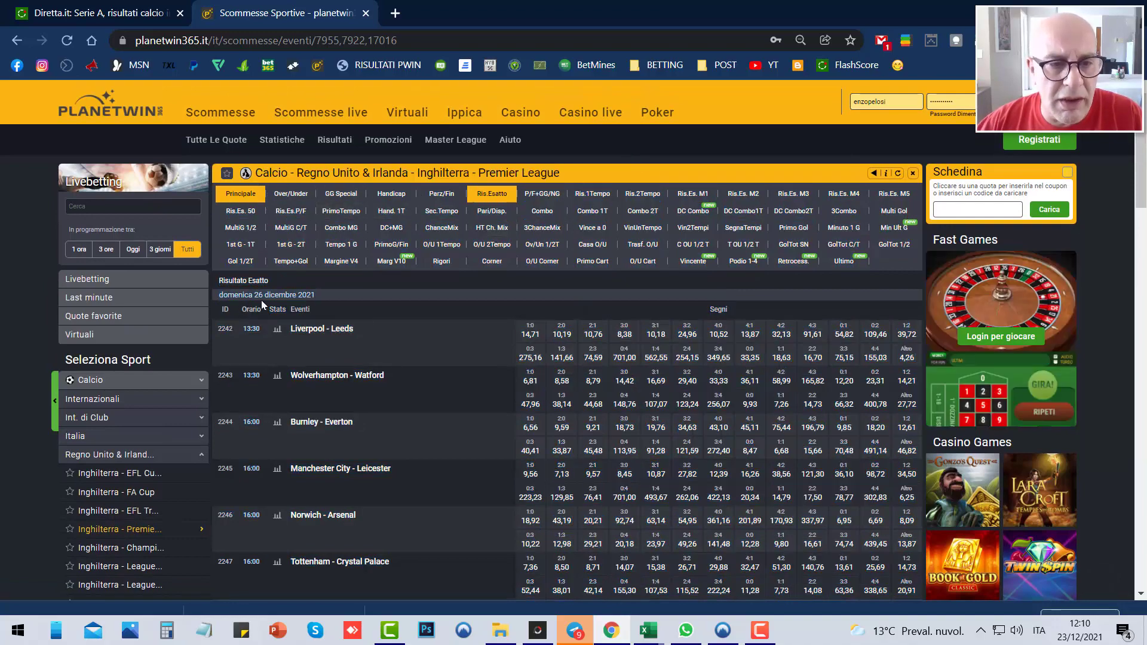
{"action": "scroll", "coordinate": [261, 301], "scroll_direction": "down", "scroll_amount": 5}
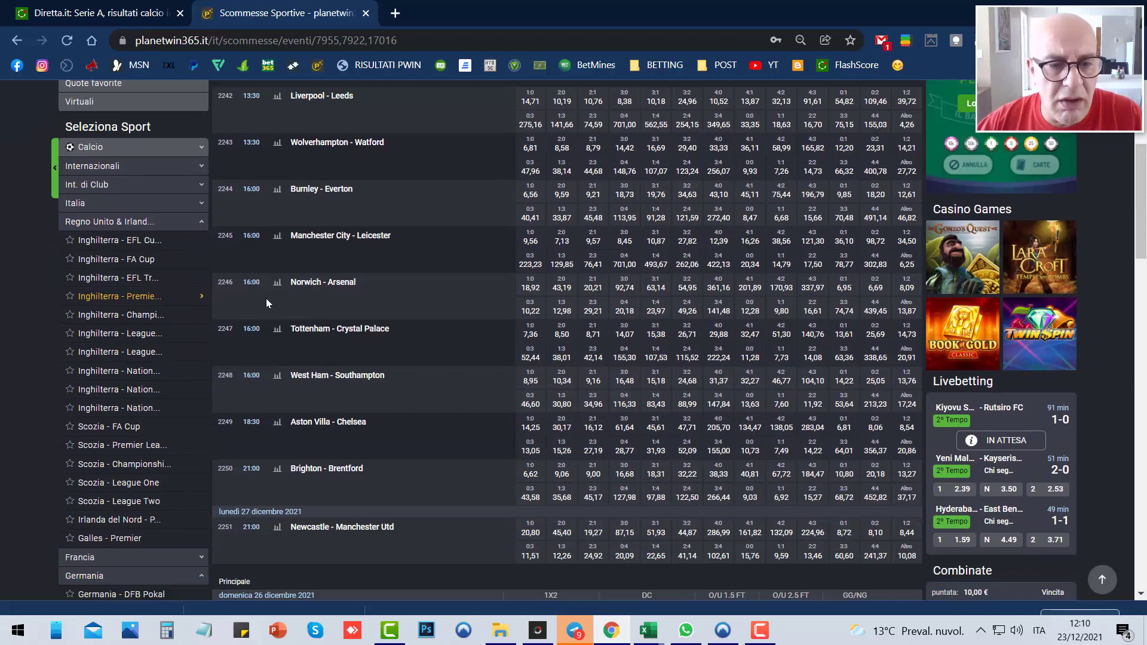
{"action": "scroll", "coordinate": [267, 302], "scroll_direction": "down", "scroll_amount": 1}
{"action": "scroll", "coordinate": [266, 303], "scroll_direction": "down", "scroll_amount": 1}
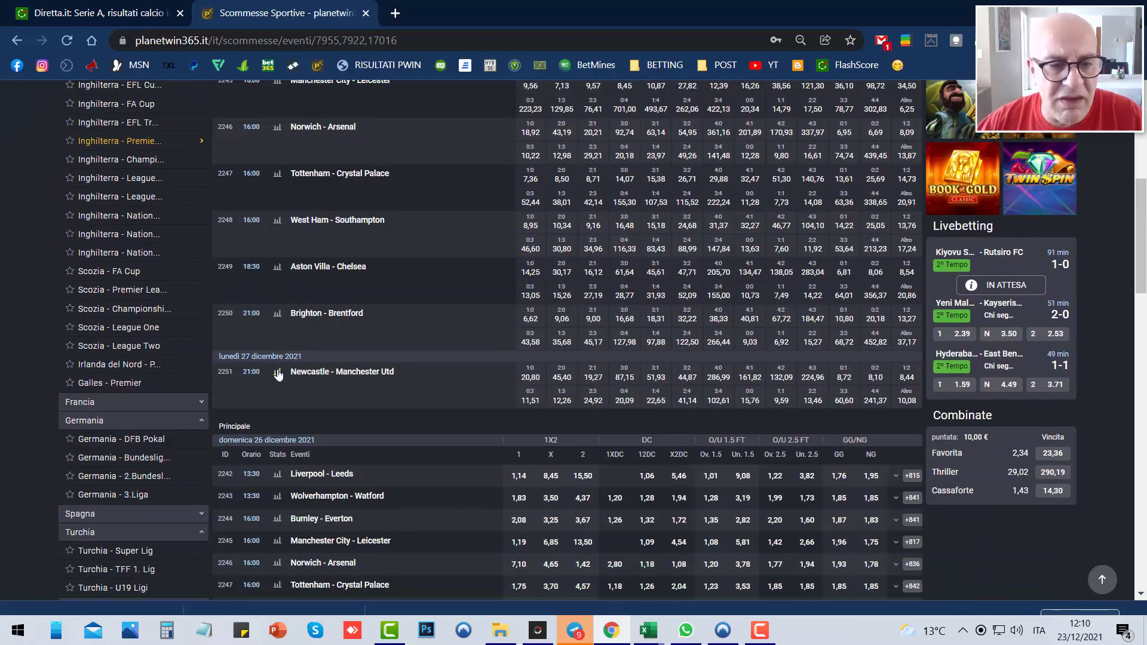
{"action": "scroll", "coordinate": [332, 441], "scroll_direction": "down", "scroll_amount": 3}
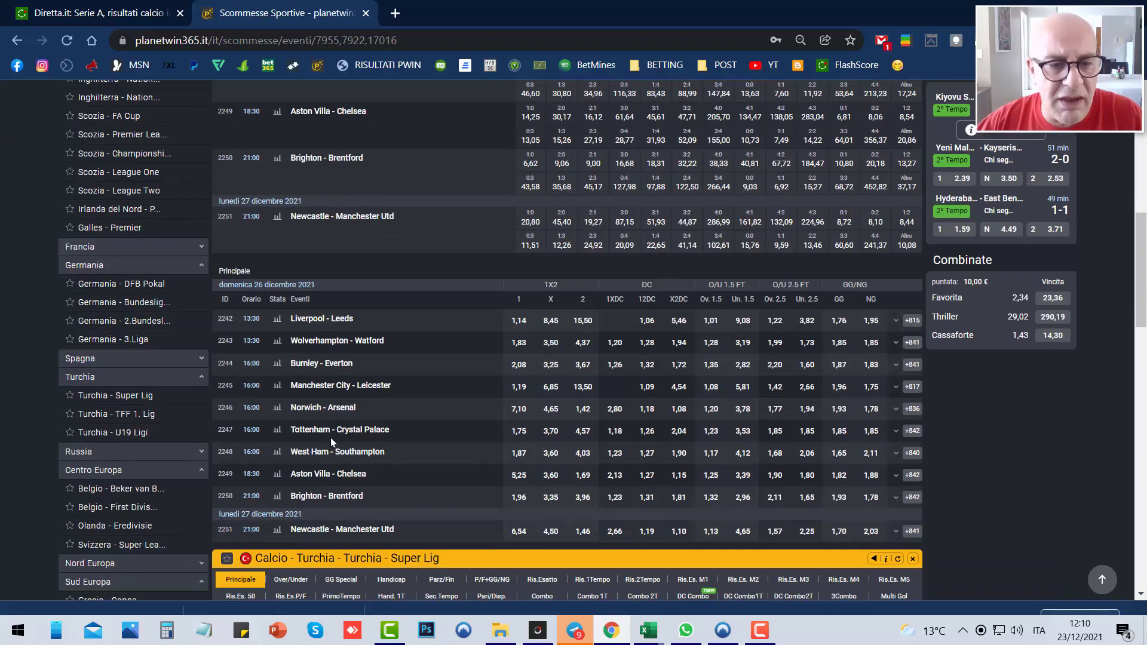
{"action": "scroll", "coordinate": [263, 448], "scroll_direction": "up", "scroll_amount": 6}
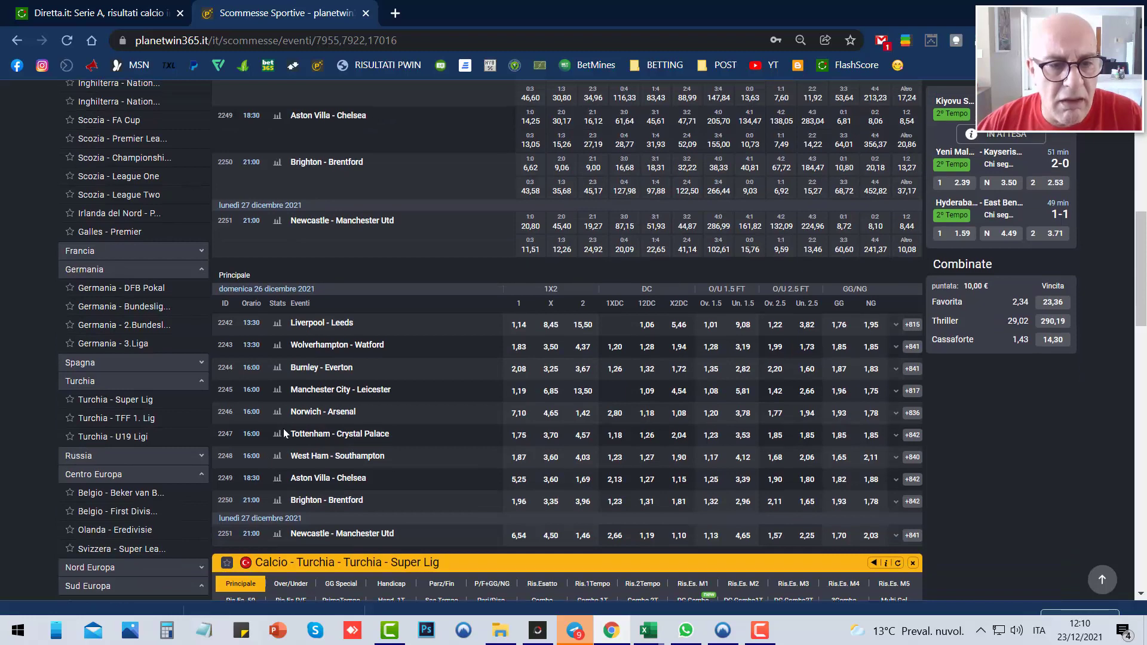
{"action": "scroll", "coordinate": [284, 428], "scroll_direction": "up", "scroll_amount": 3}
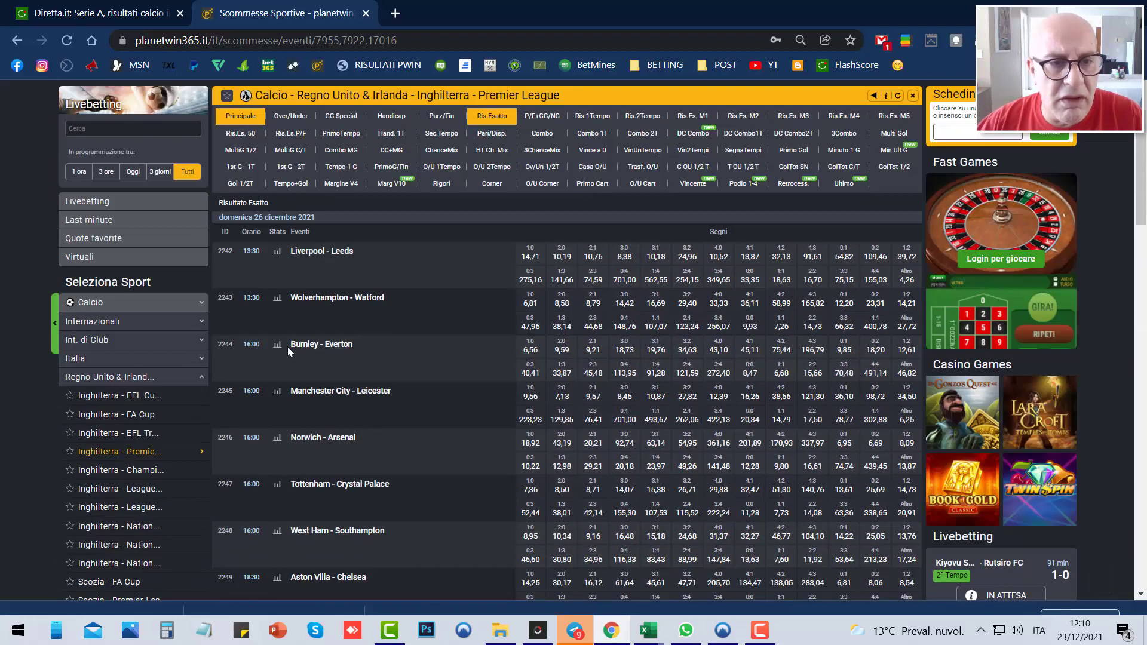
{"action": "scroll", "coordinate": [278, 233], "scroll_direction": "up", "scroll_amount": 2}
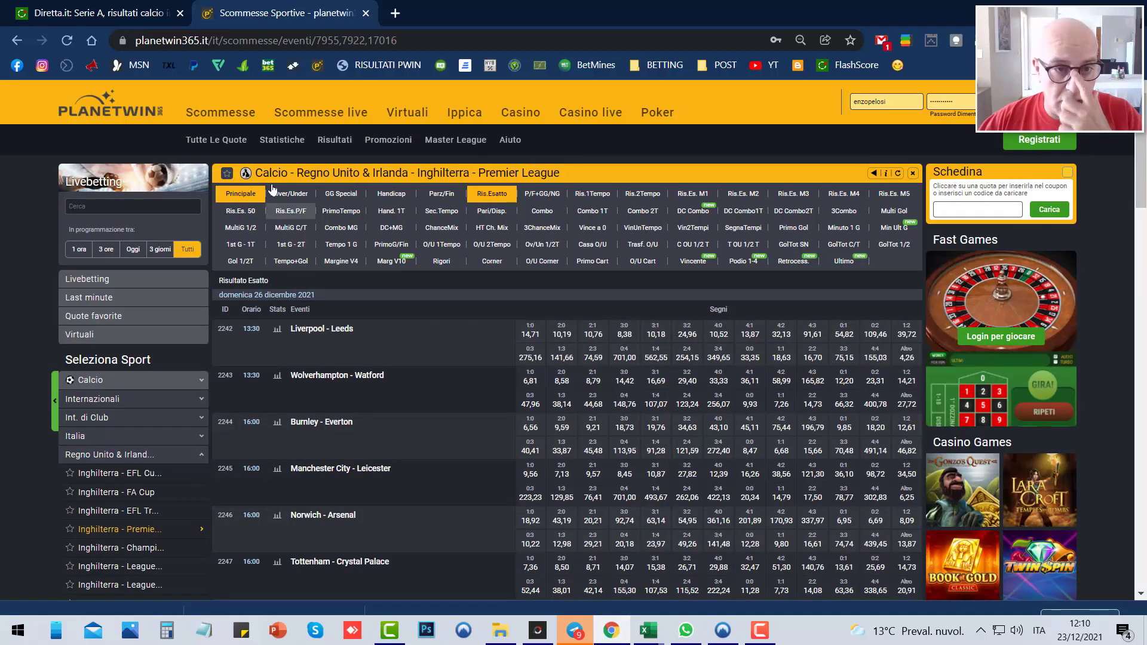
- Select the Premier League odds text through Newcastle - Manchester Utd on 27 December and copy it
{"action": "left_click_drag", "start_coordinate": [255, 173], "coordinate": [561, 339]}
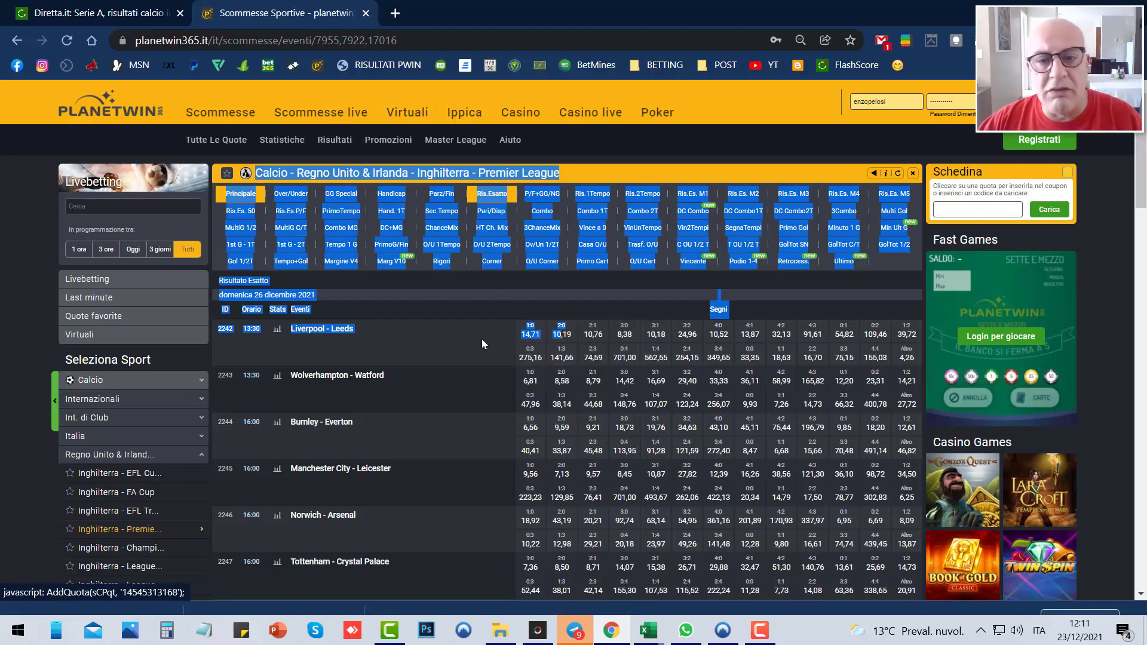
{"action": "left_click_drag", "start_coordinate": [1139, 188], "coordinate": [1140, 326]}
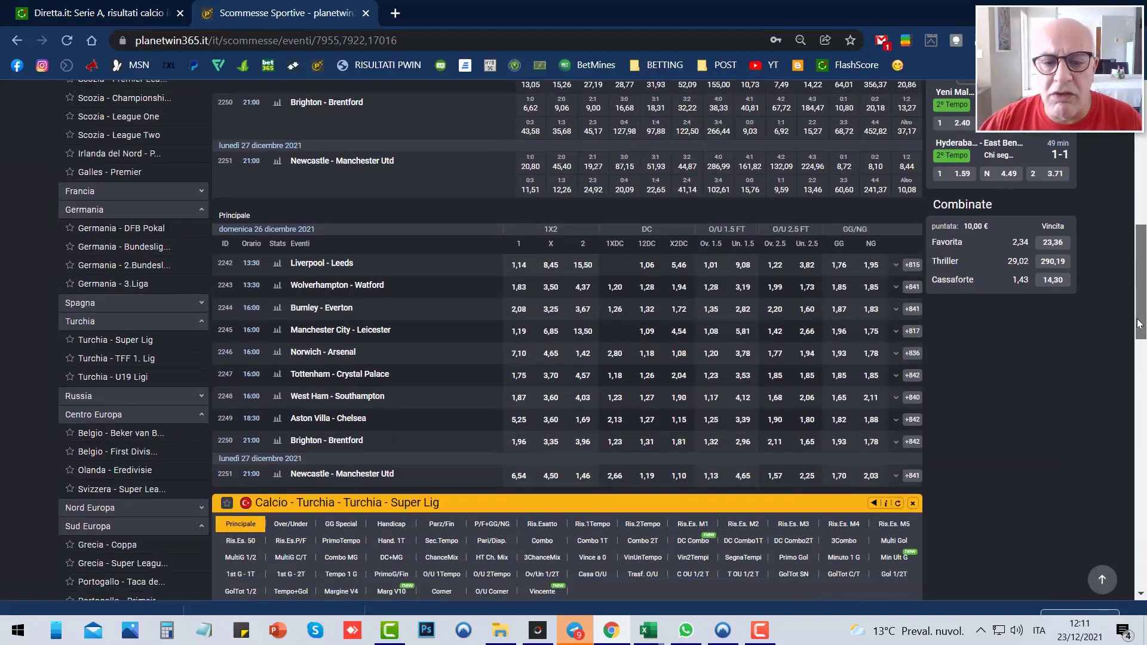
{"action": "left_click_drag", "start_coordinate": [426, 443], "coordinate": [426, 443]}
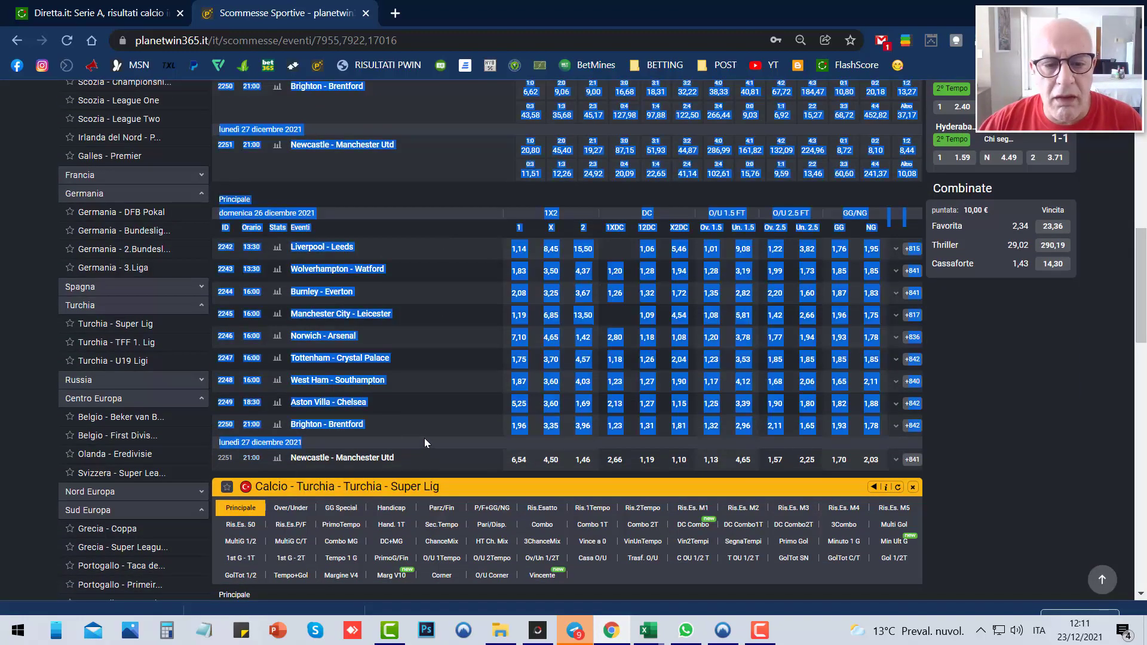
{"action": "left_click_drag", "start_coordinate": [639, 461], "coordinate": [915, 460]}
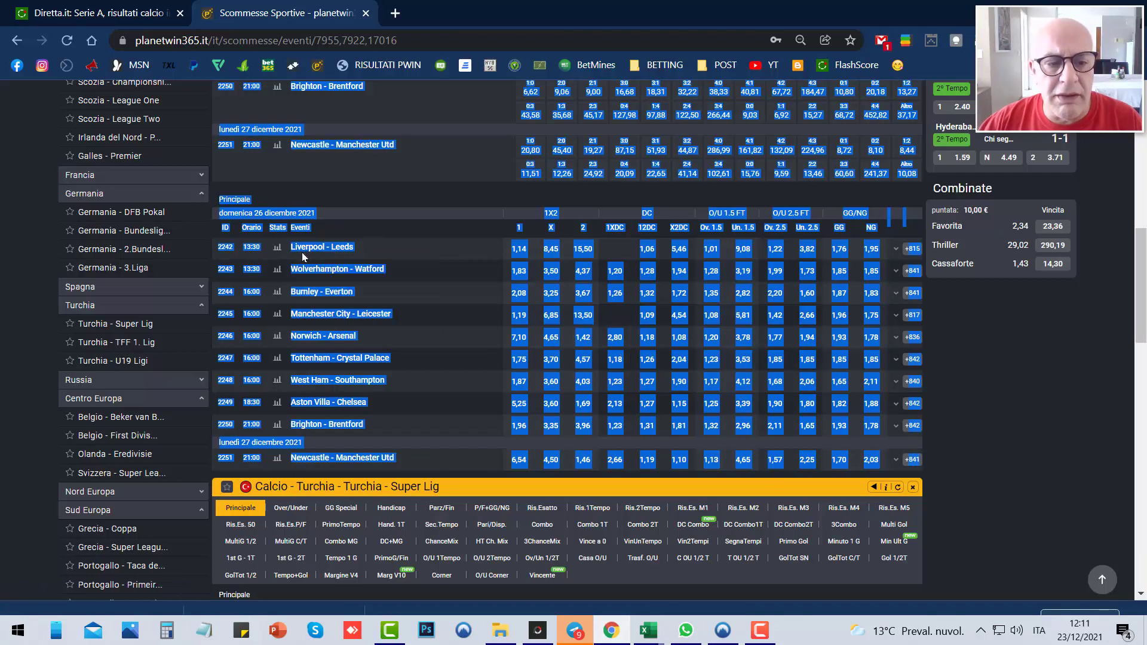
{"action": "scroll", "coordinate": [340, 191], "scroll_direction": "up", "scroll_amount": 4}
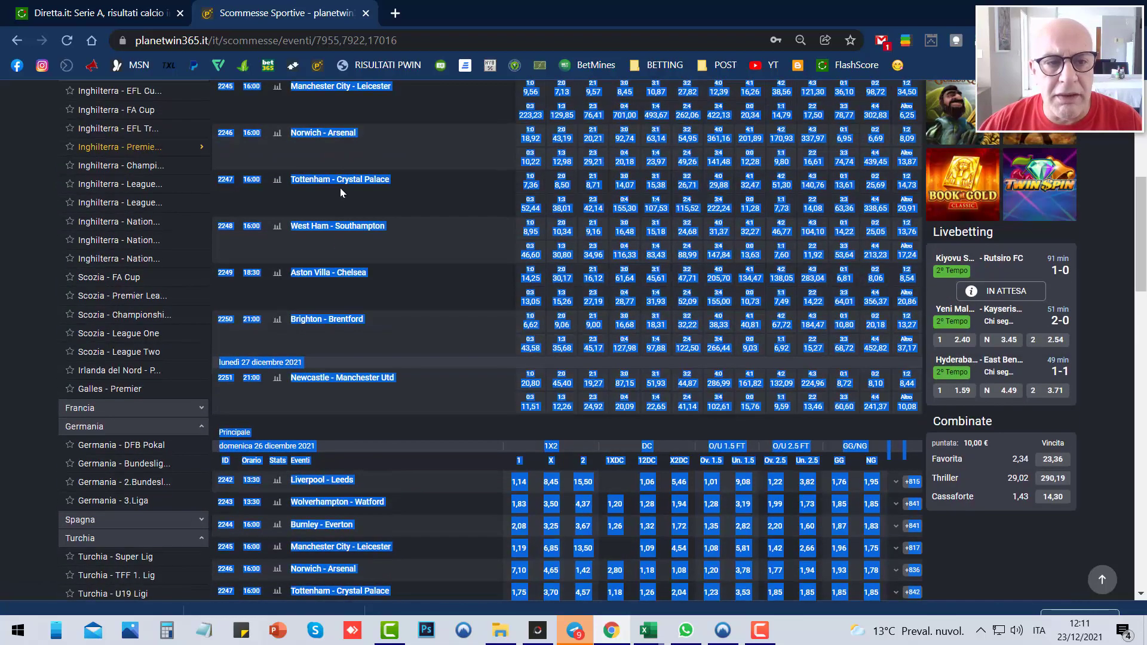
{"action": "right_click", "coordinate": [405, 444]}
{"action": "left_click", "coordinate": [427, 455]}
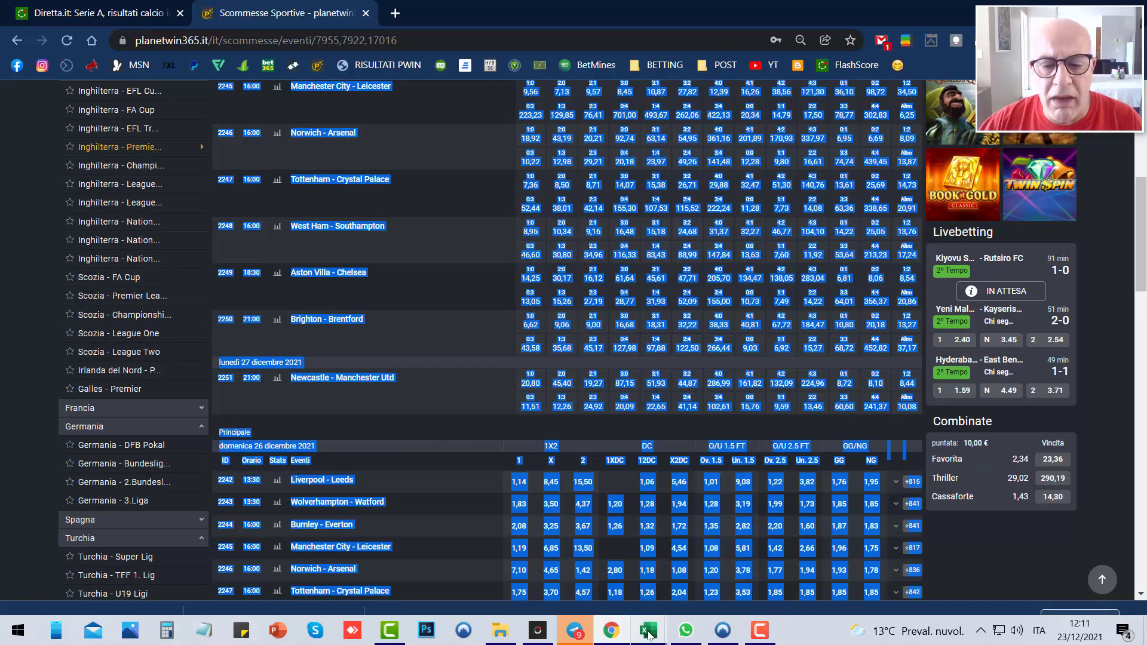
{"action": "mouse_move", "coordinate": [647, 631]}
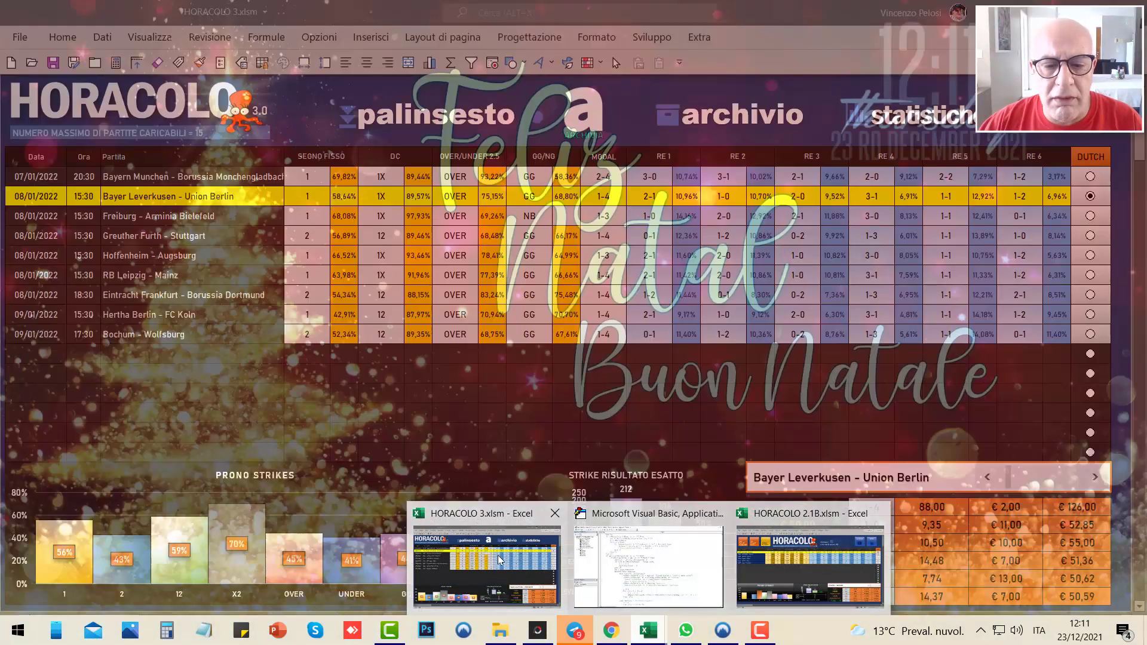
- Switch to HORACOLO 3.xlsm, acknowledge the 'Database importato' message, and minimize Excel
{"action": "left_click", "coordinate": [501, 559]}
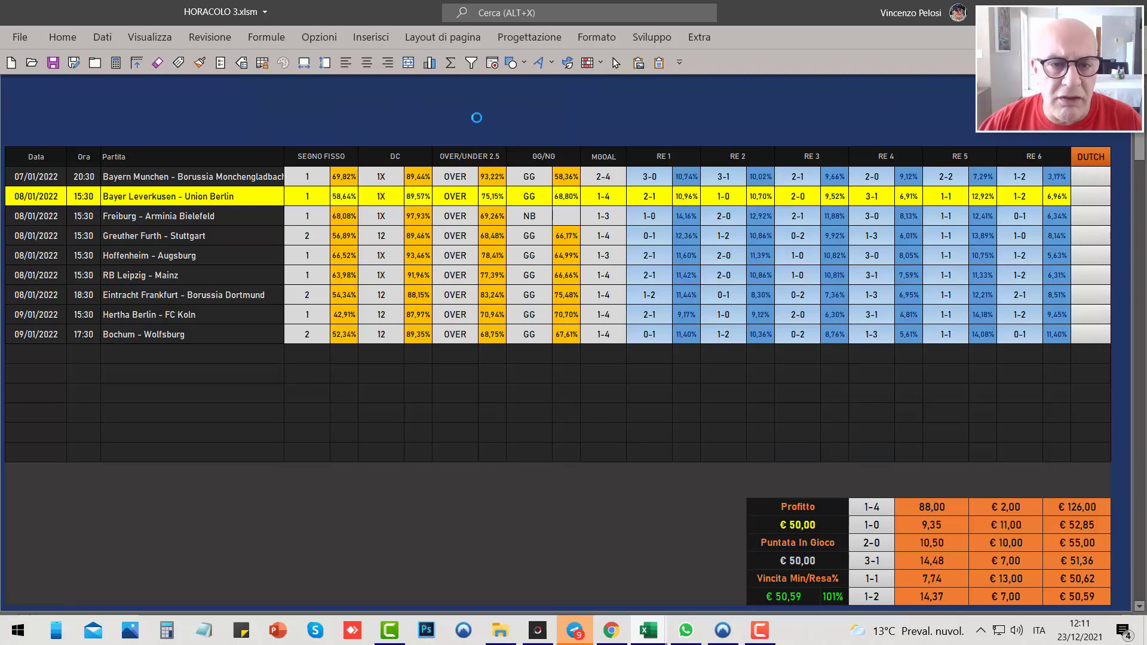
{"action": "left_click", "coordinate": [589, 381]}
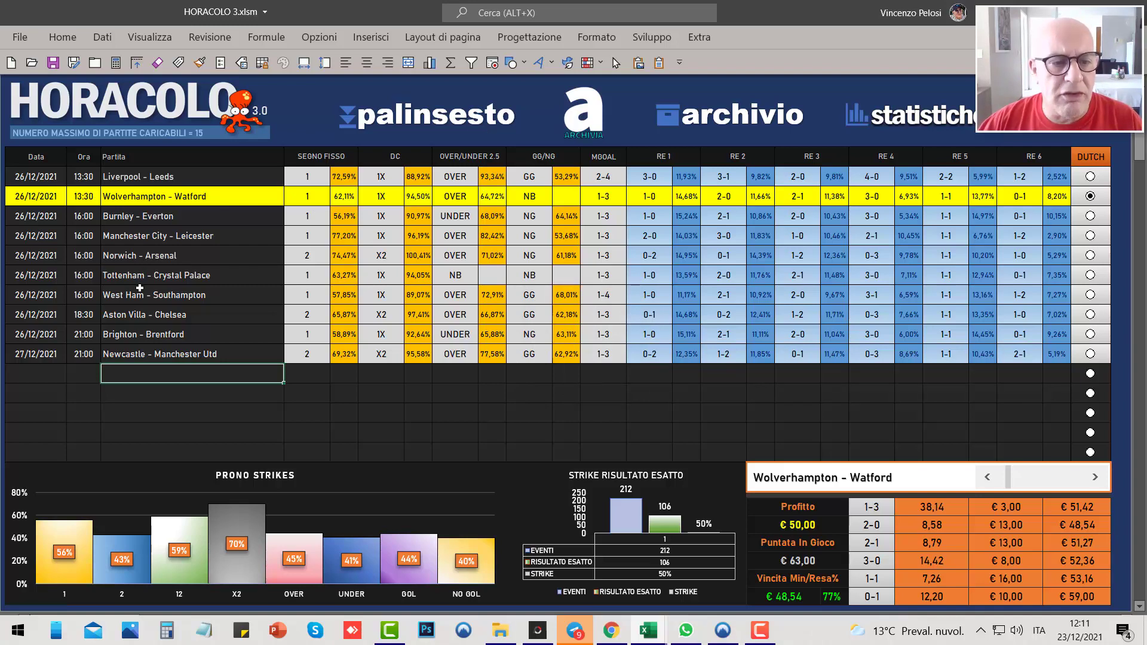
{"action": "left_click", "coordinate": [634, 631]}
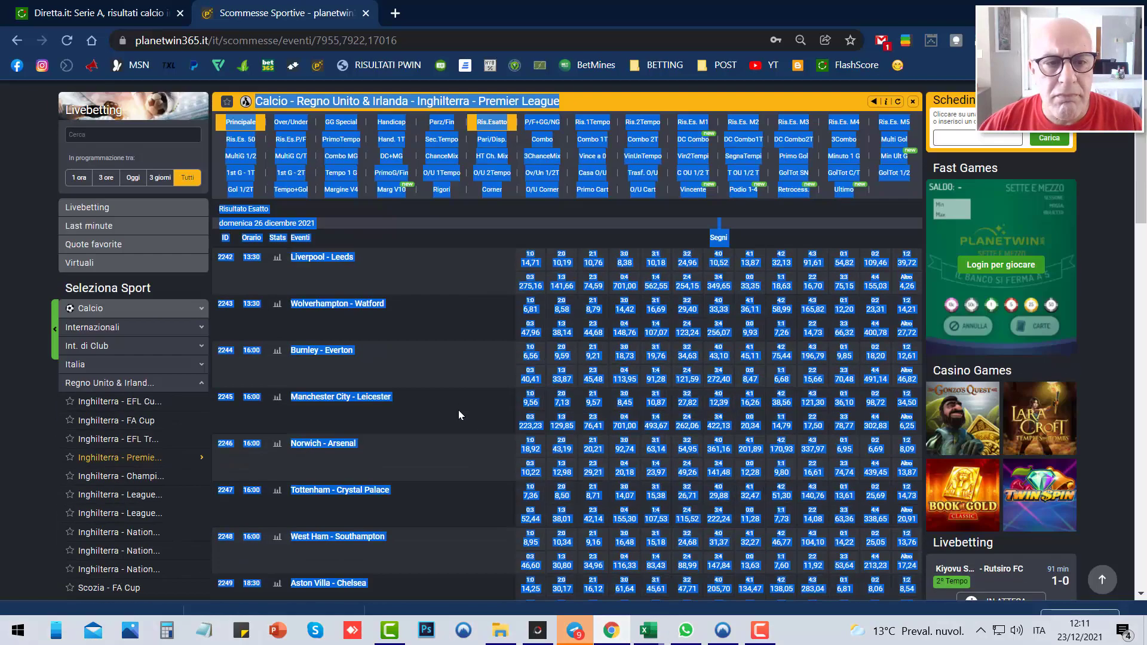
- Deselect the Planetwin365 page text, scroll through the odds, and return to HORACOLO 3.xlsm in Excel
{"action": "left_click", "coordinate": [413, 248]}
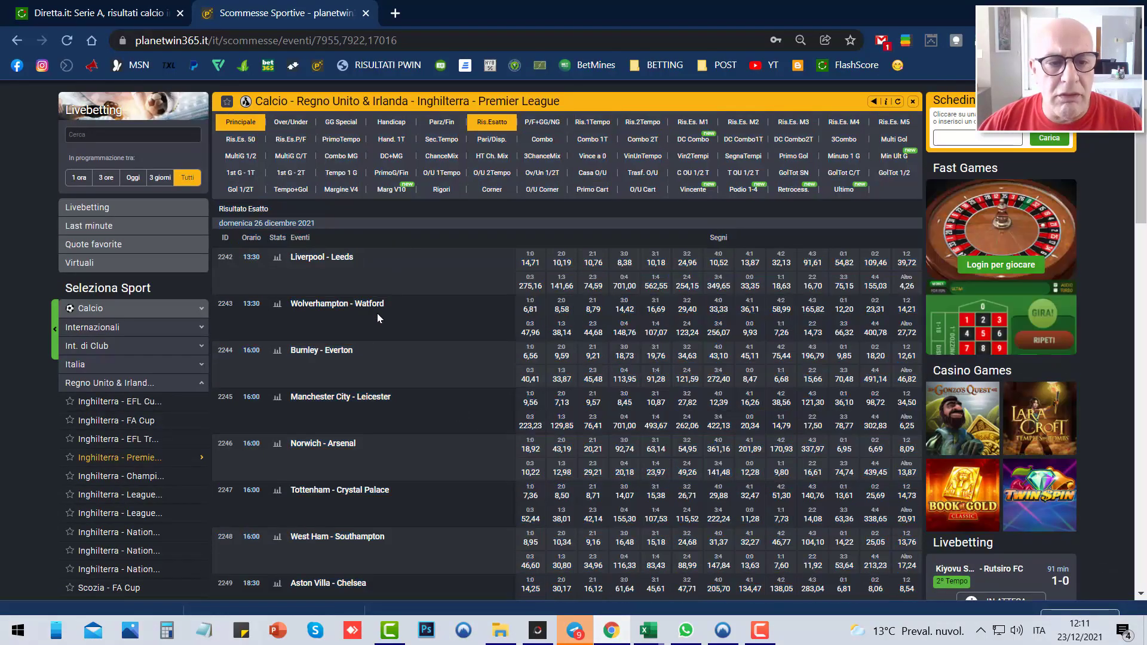
{"action": "scroll", "coordinate": [364, 368], "scroll_direction": "down", "scroll_amount": 1}
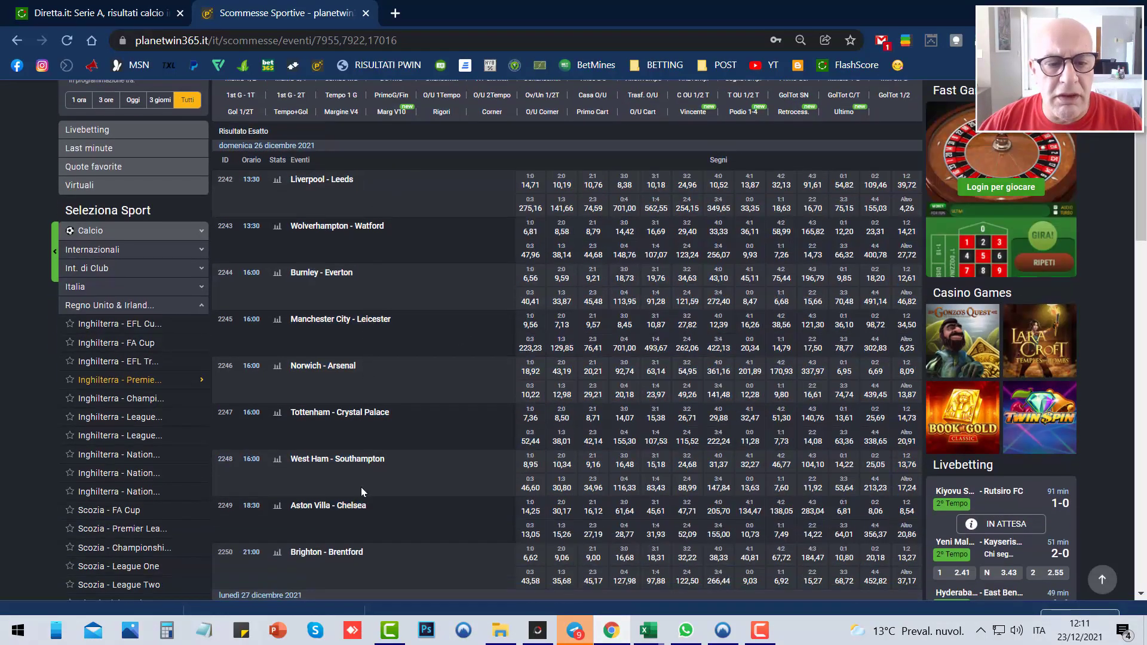
{"action": "scroll", "coordinate": [361, 486], "scroll_direction": "down", "scroll_amount": 1}
{"action": "scroll", "coordinate": [379, 529], "scroll_direction": "down", "scroll_amount": 1}
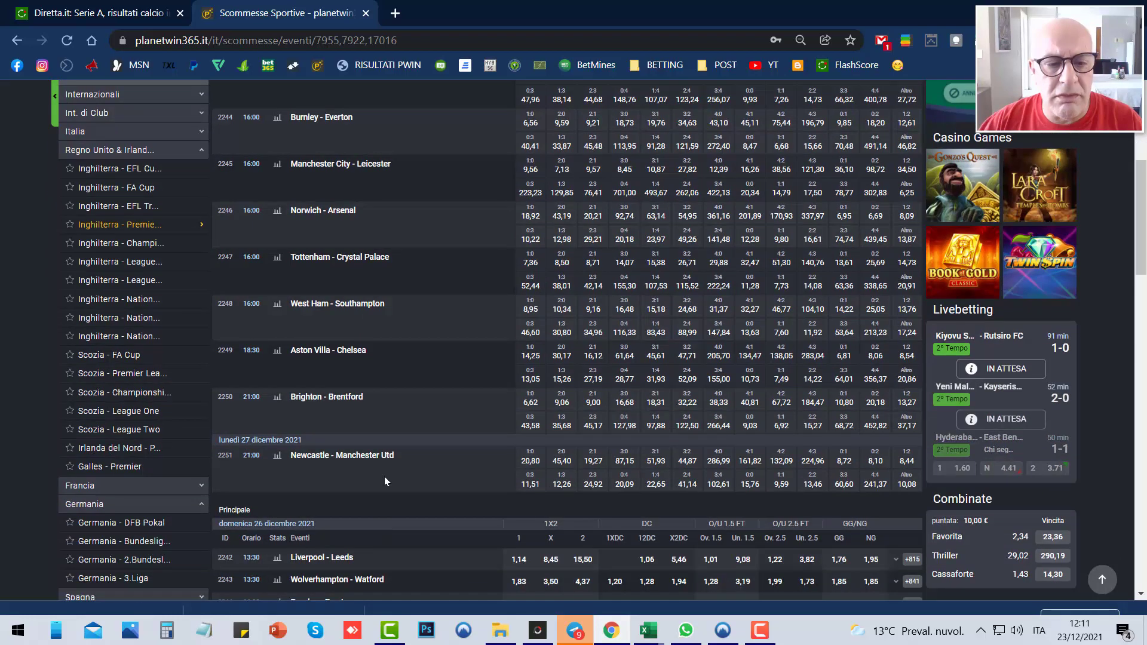
{"action": "scroll", "coordinate": [385, 476], "scroll_direction": "up", "scroll_amount": 4}
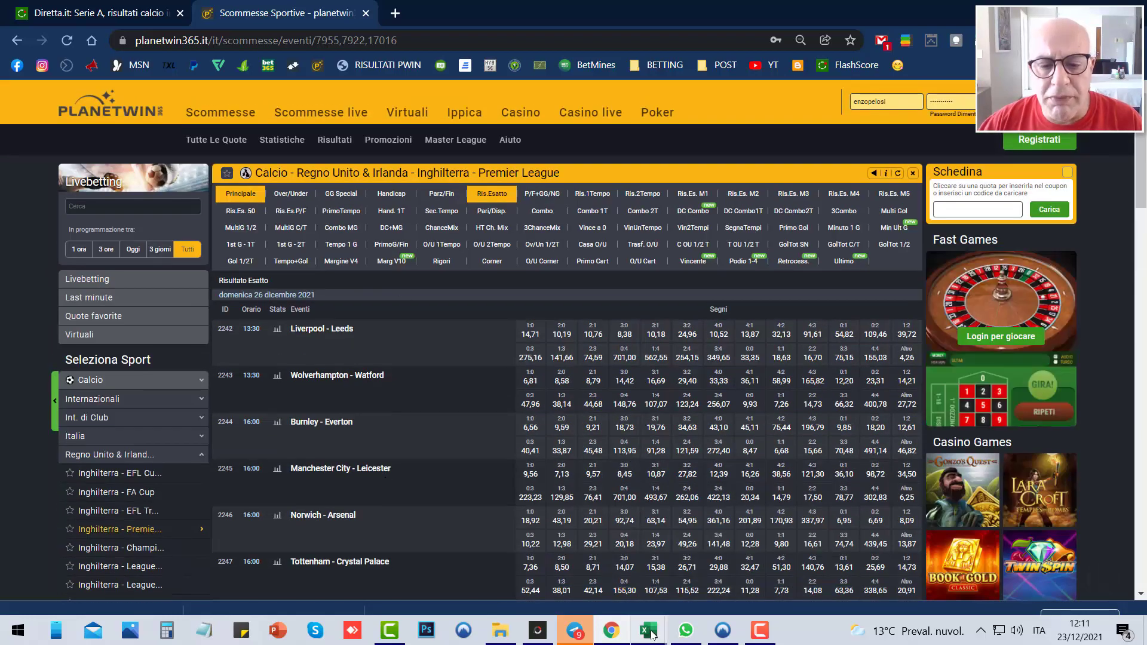
{"action": "mouse_move", "coordinate": [648, 630]}
{"action": "left_click", "coordinate": [481, 555]}
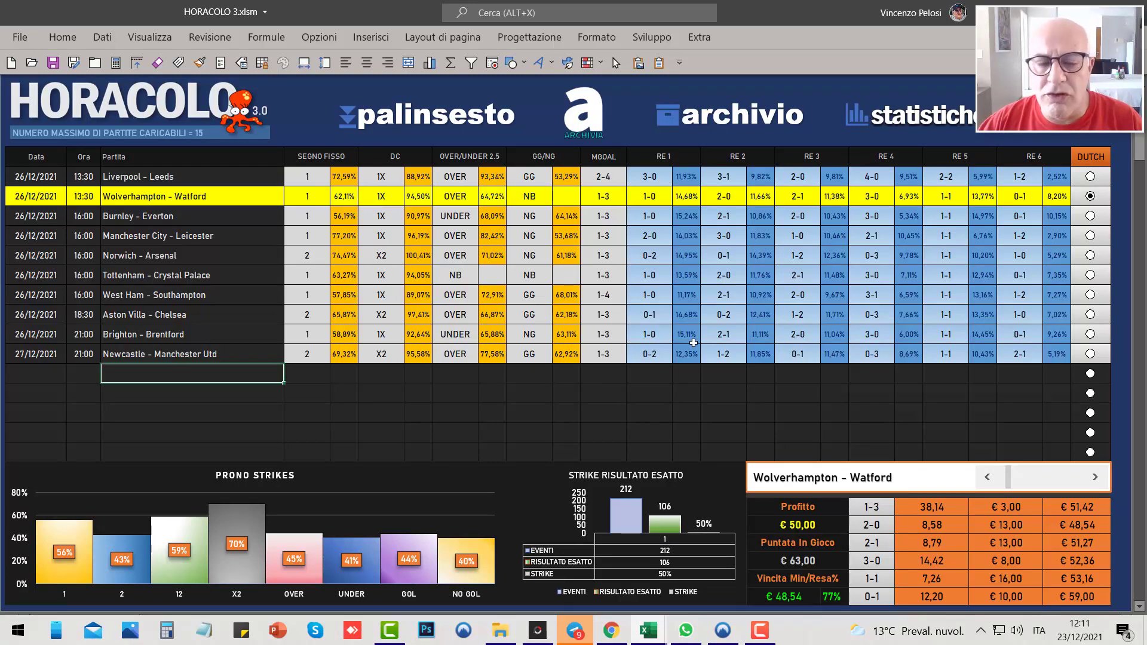
- Browse the dutching matches, stepping the match box back to Burnley - Everton
{"action": "left_click", "coordinate": [1090, 216]}
{"action": "left_click", "coordinate": [1090, 215]}
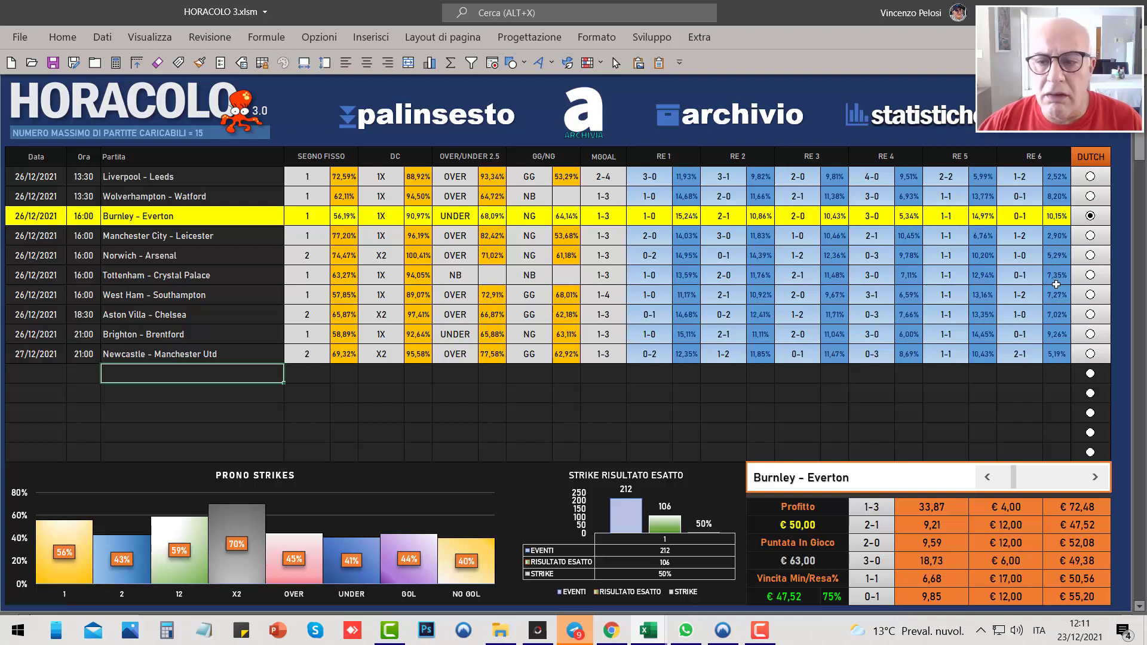
{"action": "left_click", "coordinate": [1090, 275]}
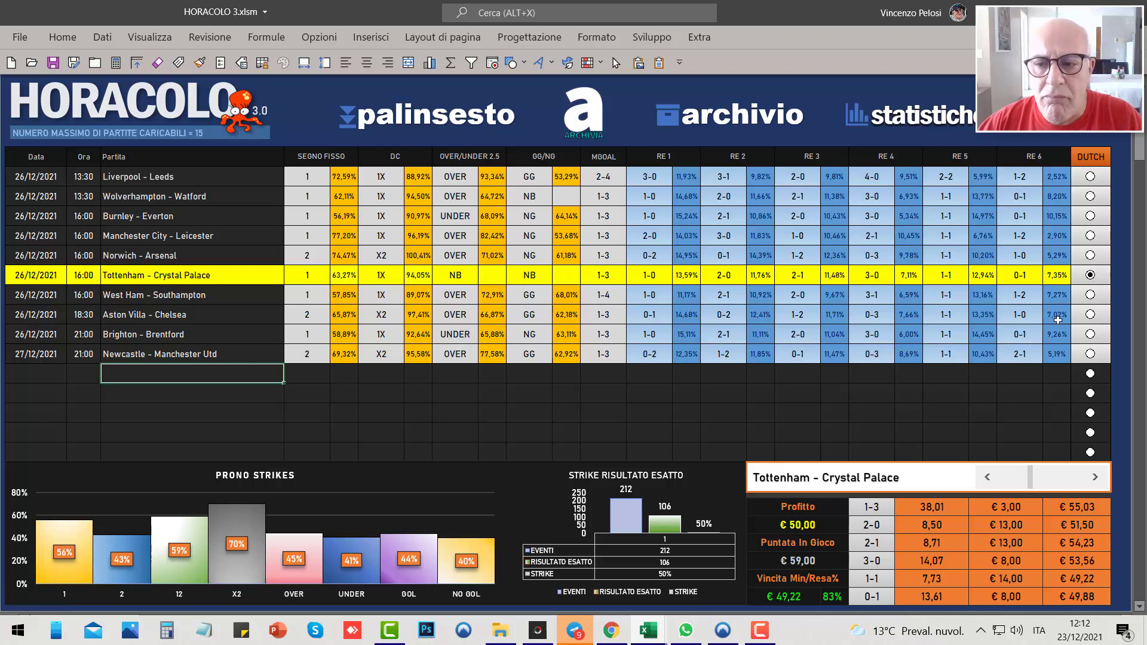
{"action": "left_click", "coordinate": [987, 478]}
{"action": "left_click", "coordinate": [987, 478]}
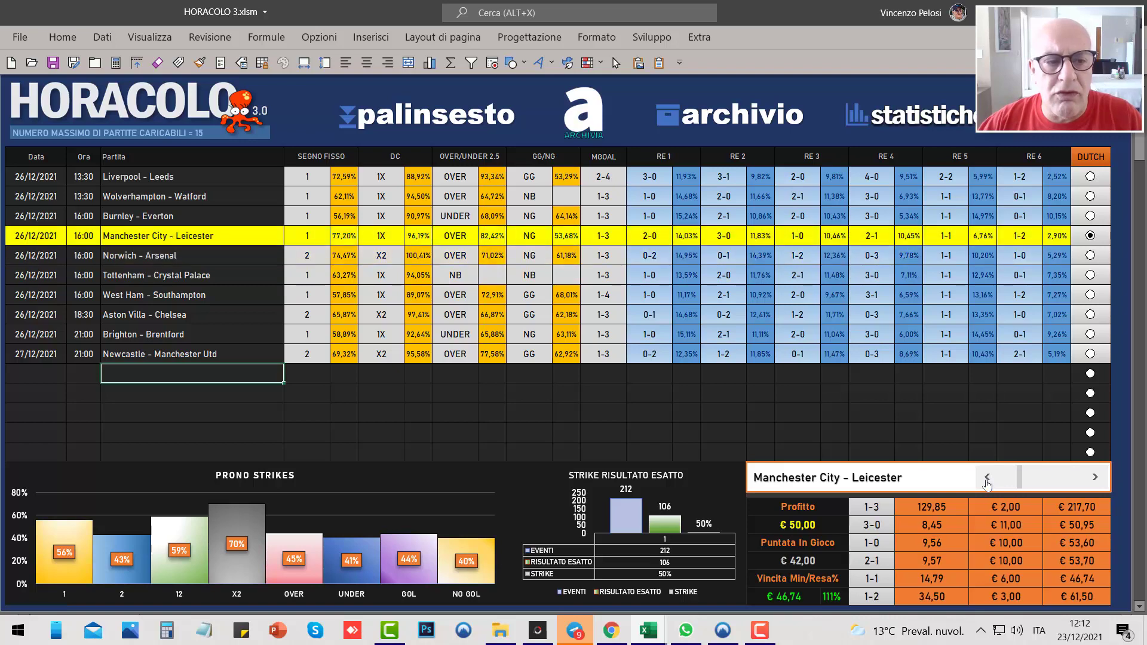
{"action": "left_click", "coordinate": [987, 481]}
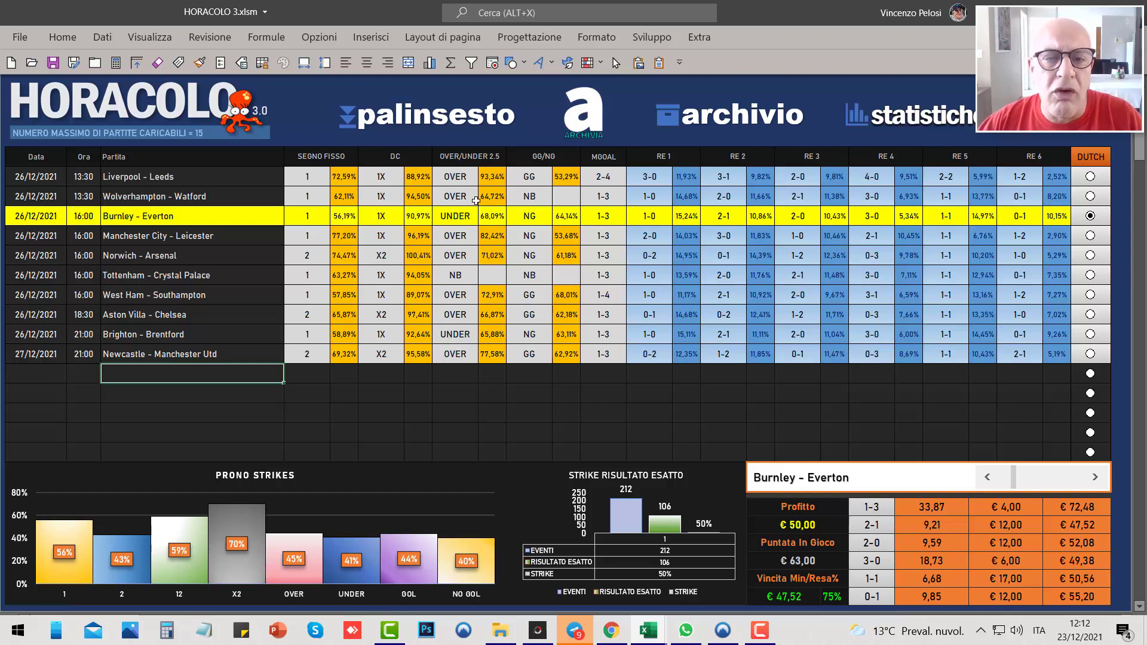
- Select the GG/NG, OVER/UNDER 2.5, DC and SEGNO FISSO prediction columns in turn, then deselect
{"action": "left_click_drag", "start_coordinate": [532, 177], "coordinate": [529, 314]}
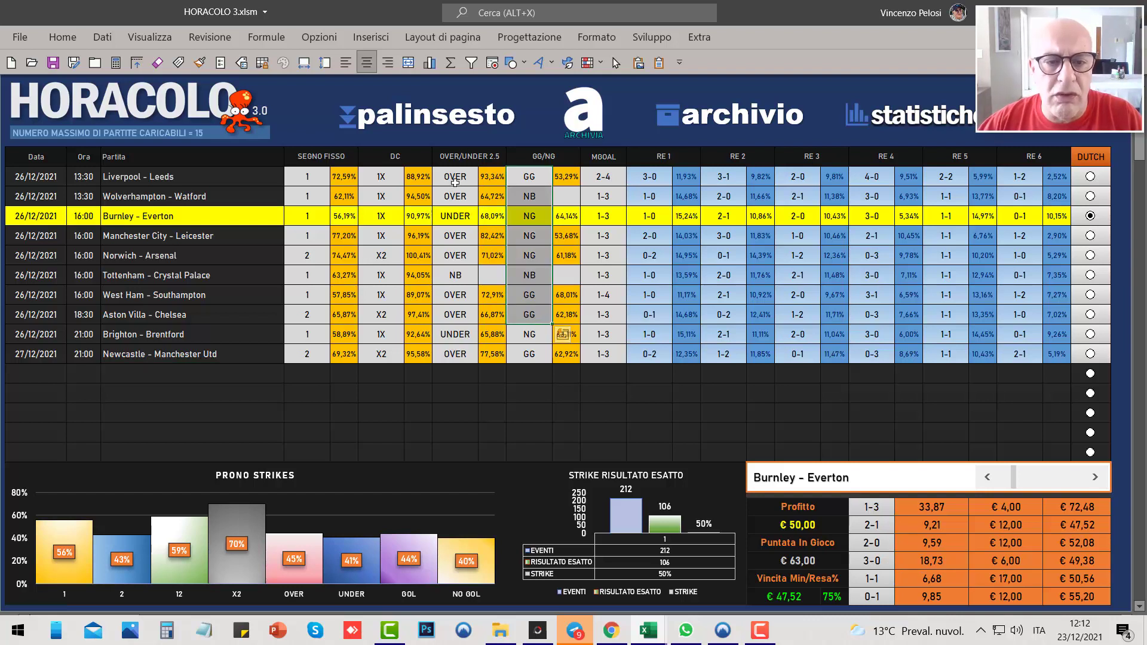
{"action": "left_click_drag", "start_coordinate": [455, 177], "coordinate": [455, 315]}
{"action": "left_click_drag", "start_coordinate": [387, 178], "coordinate": [382, 315]}
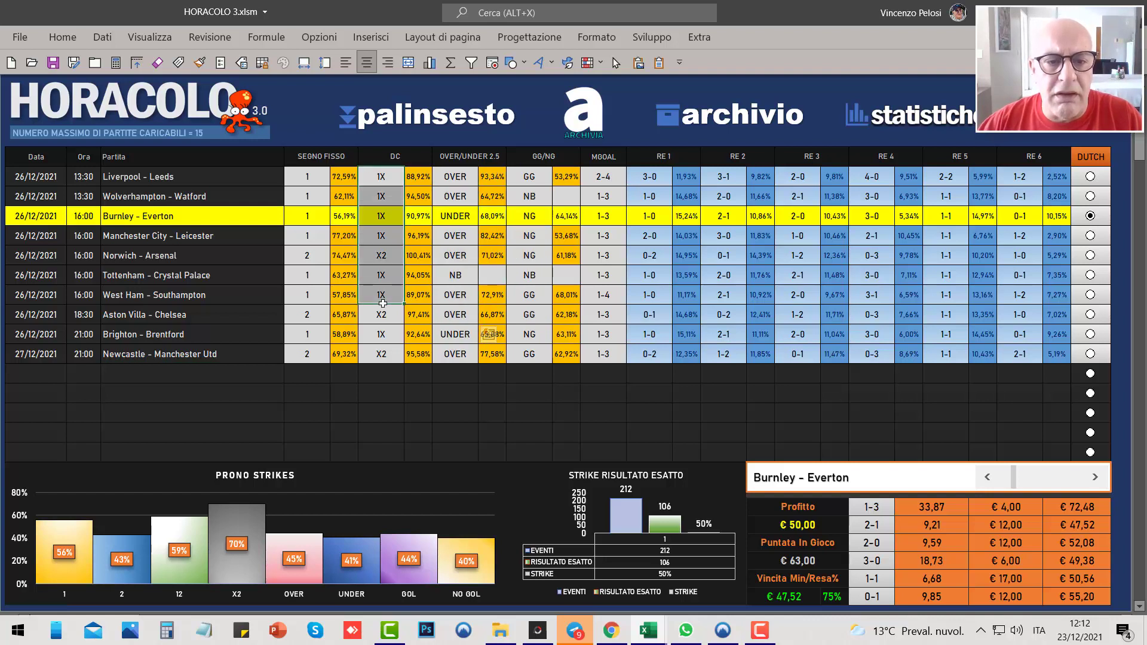
{"action": "left_click_drag", "start_coordinate": [307, 176], "coordinate": [303, 336]}
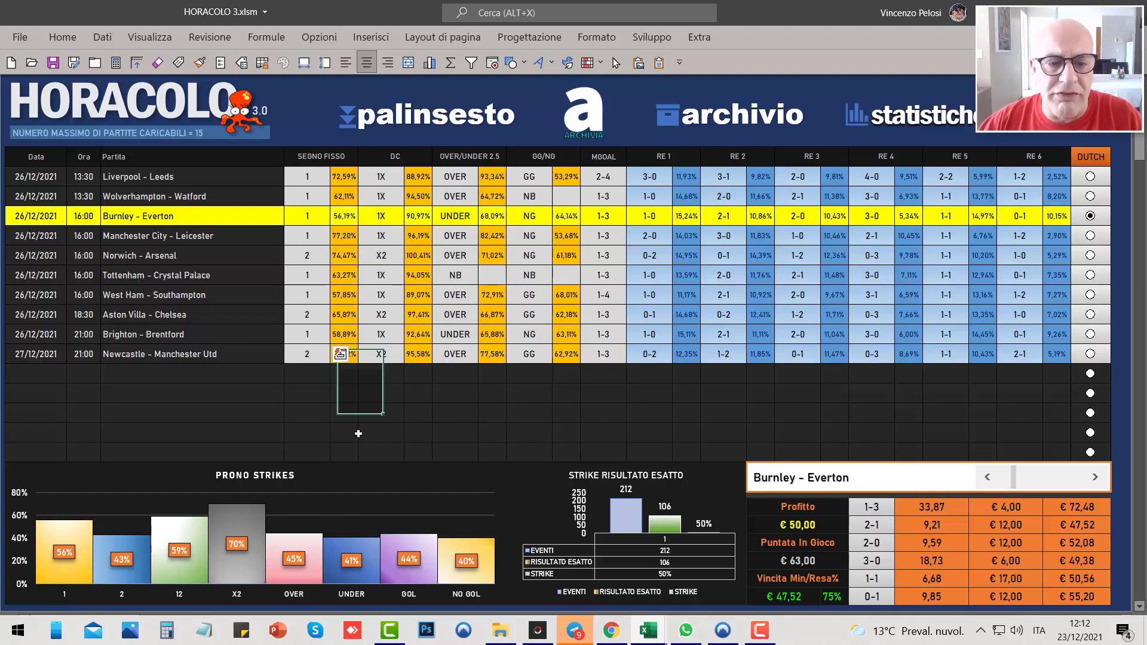
{"action": "left_click", "coordinate": [382, 432]}
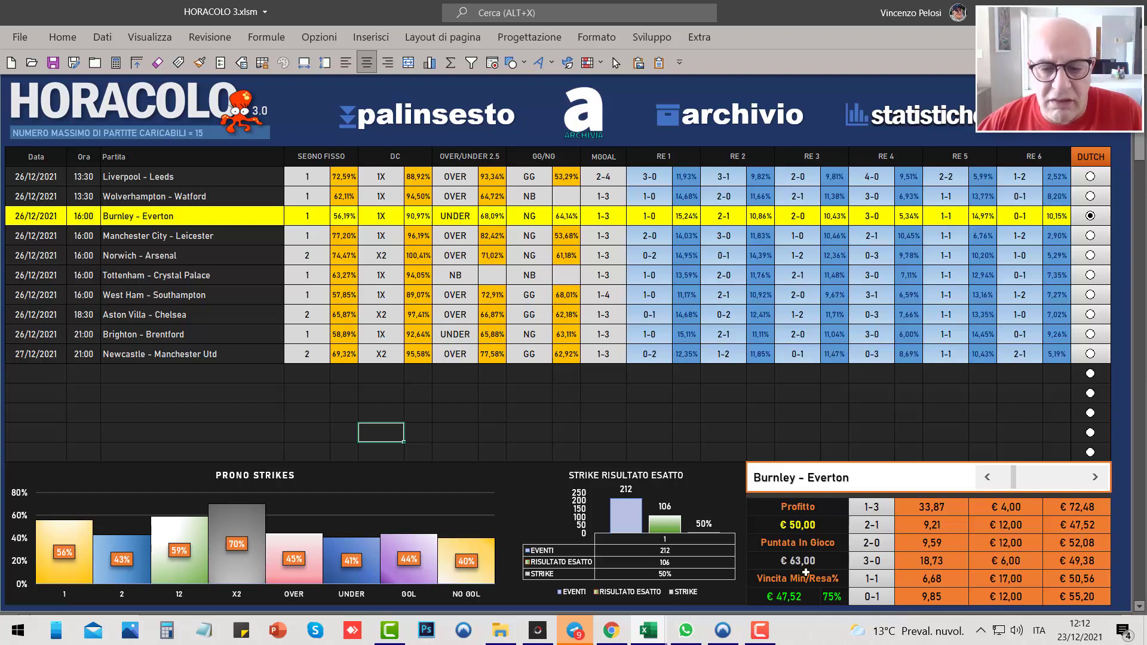
{"action": "left_click", "coordinate": [687, 391]}
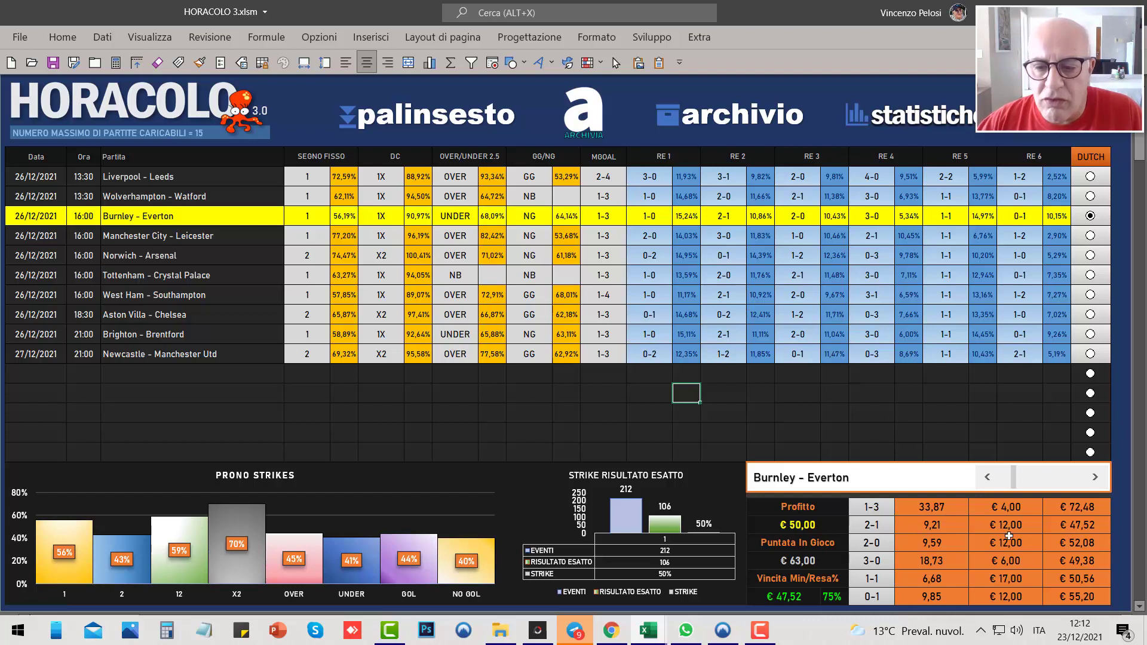
{"action": "left_click", "coordinate": [396, 435]}
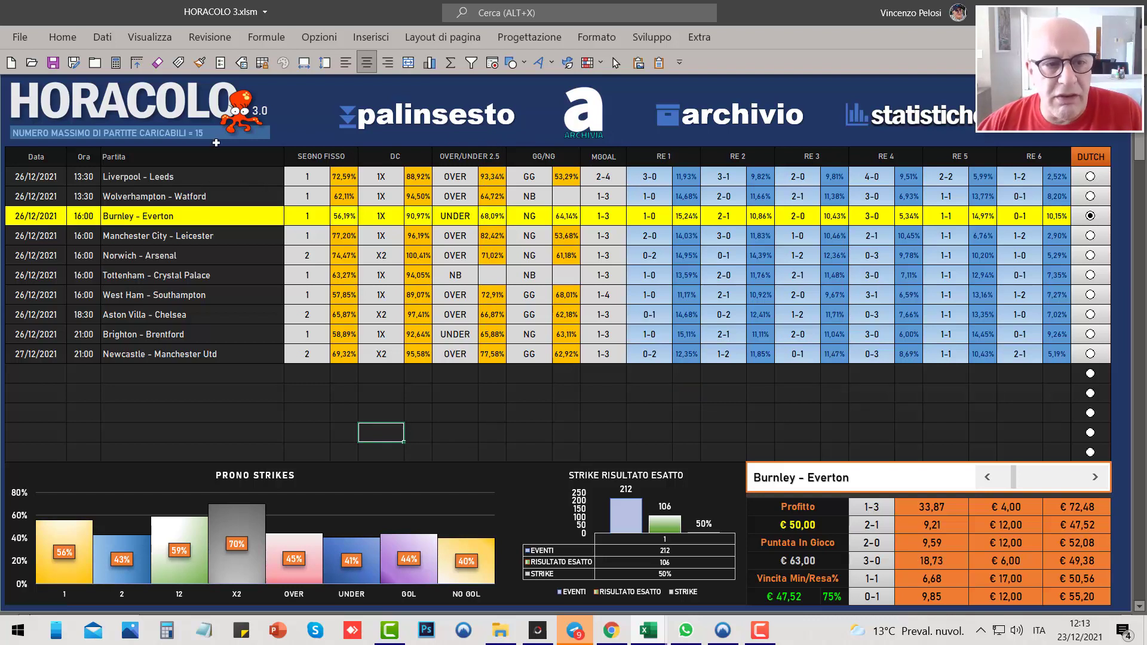
{"action": "left_click", "coordinate": [176, 317]}
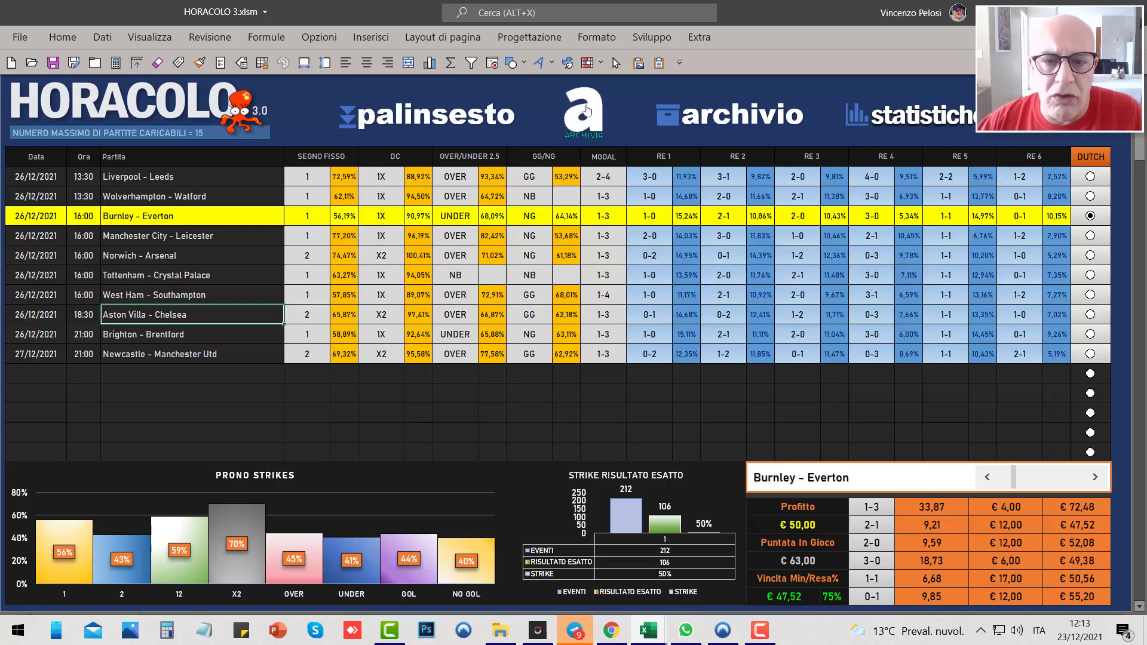
- Open the statistics archive sheet and browse its records, including the Valenciennes - Sochaux match
{"action": "left_click", "coordinate": [748, 115]}
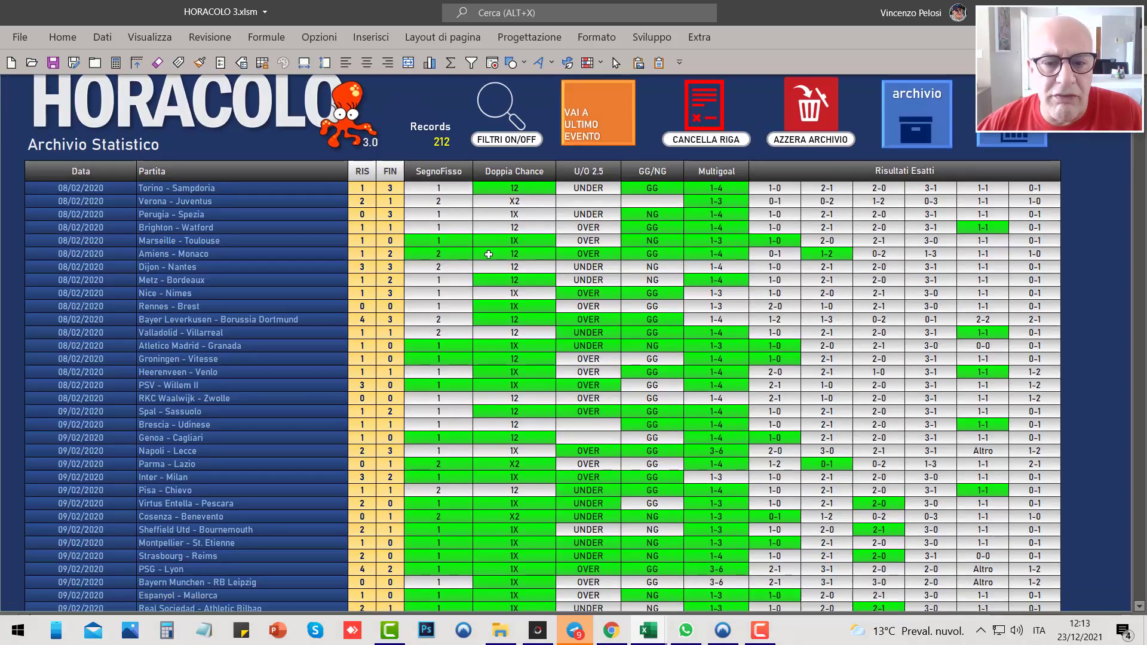
{"action": "scroll", "coordinate": [489, 254], "scroll_direction": "down", "scroll_amount": 10}
{"action": "scroll", "coordinate": [488, 255], "scroll_direction": "down", "scroll_amount": 8}
{"action": "scroll", "coordinate": [488, 254], "scroll_direction": "down", "scroll_amount": 15}
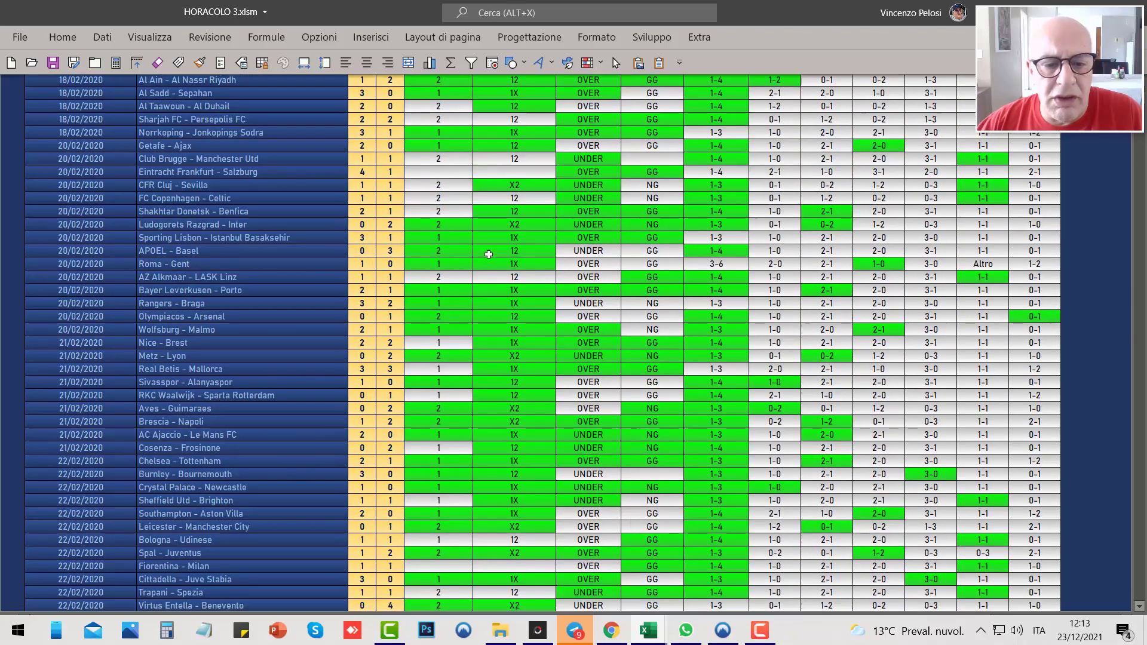
{"action": "scroll", "coordinate": [488, 254], "scroll_direction": "down", "scroll_amount": 15}
{"action": "scroll", "coordinate": [488, 254], "scroll_direction": "down", "scroll_amount": 1}
{"action": "scroll", "coordinate": [489, 254], "scroll_direction": "down", "scroll_amount": 3}
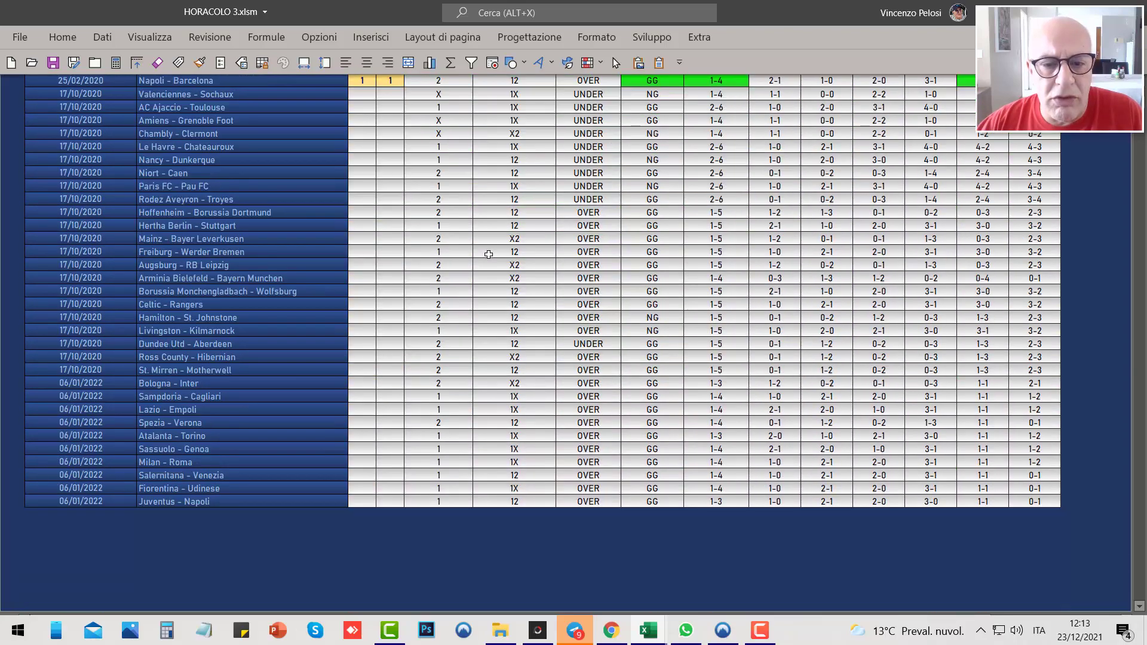
{"action": "scroll", "coordinate": [489, 254], "scroll_direction": "up", "scroll_amount": 2}
{"action": "left_click_drag", "start_coordinate": [363, 177], "coordinate": [390, 199]}
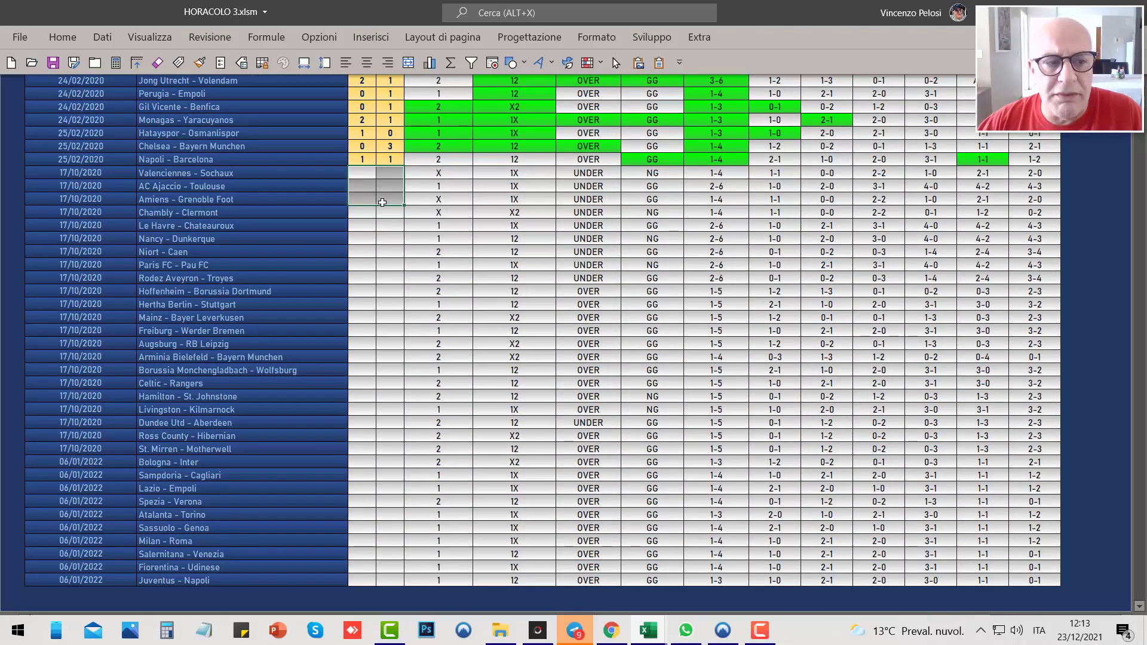
{"action": "left_click", "coordinate": [190, 175]}
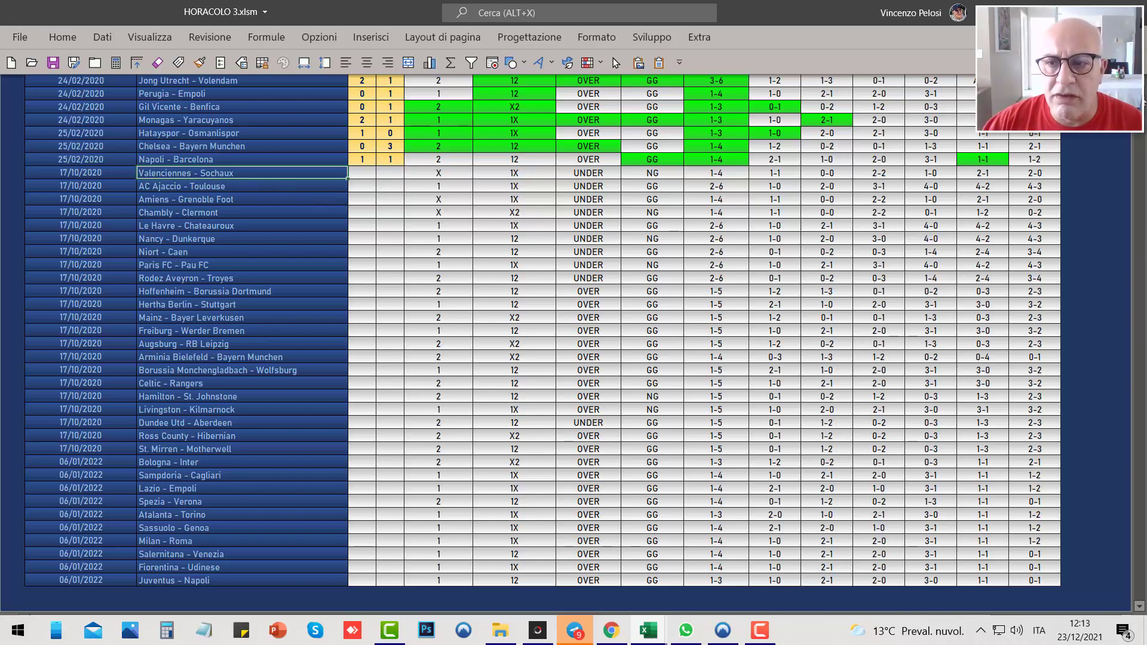
- Wipe all 212 records with AZZERA ARCHIVIO and return to the palinsesto sheet
{"action": "scroll", "coordinate": [656, 126], "scroll_direction": "up", "scroll_amount": 20}
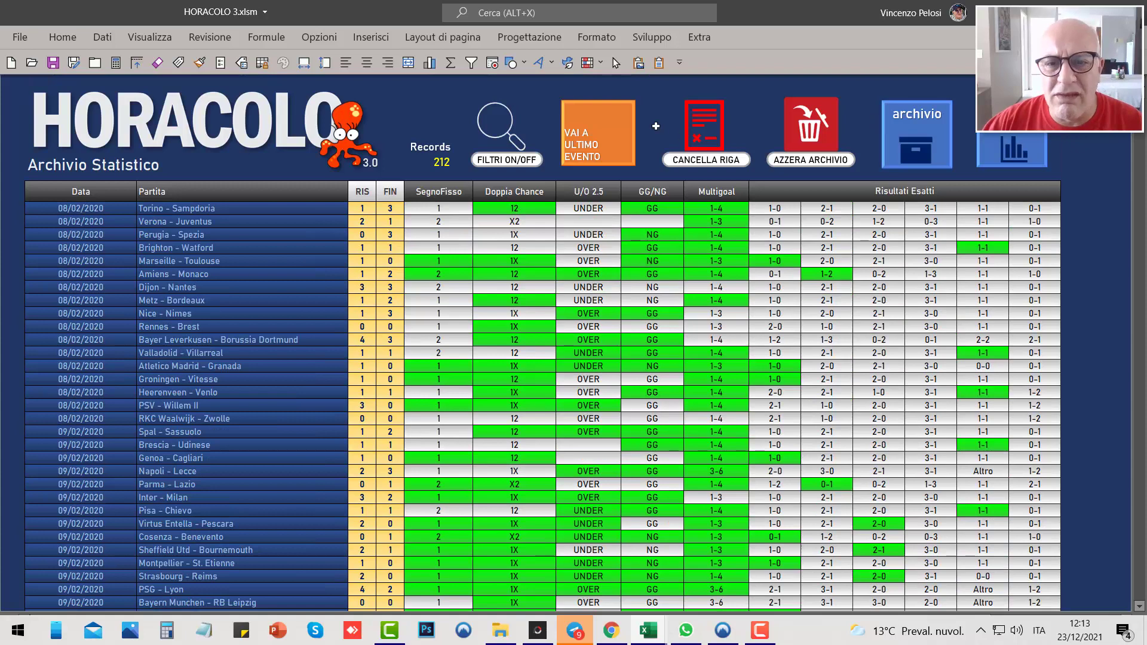
{"action": "left_click", "coordinate": [816, 126]}
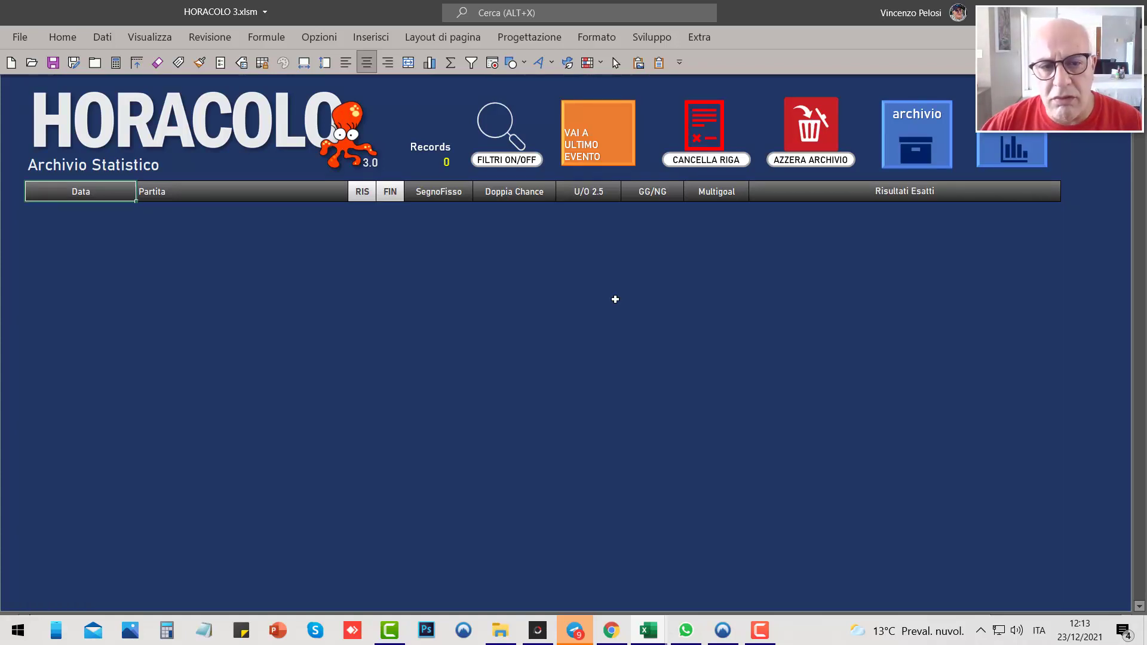
{"action": "left_click", "coordinate": [615, 299]}
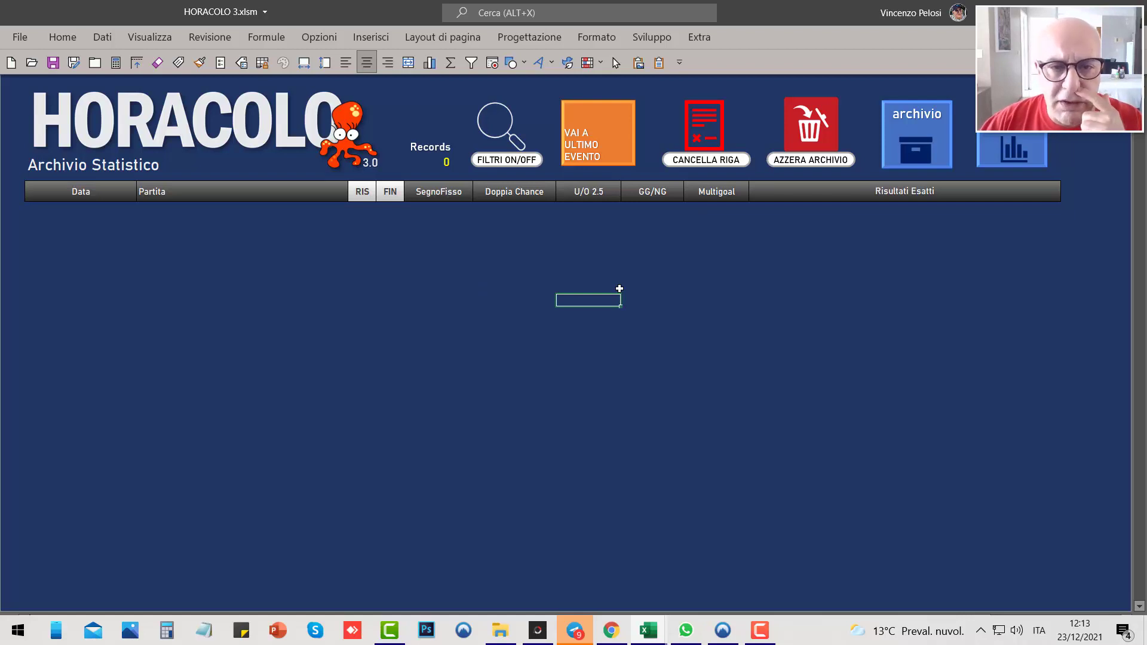
{"action": "left_click", "coordinate": [215, 143]}
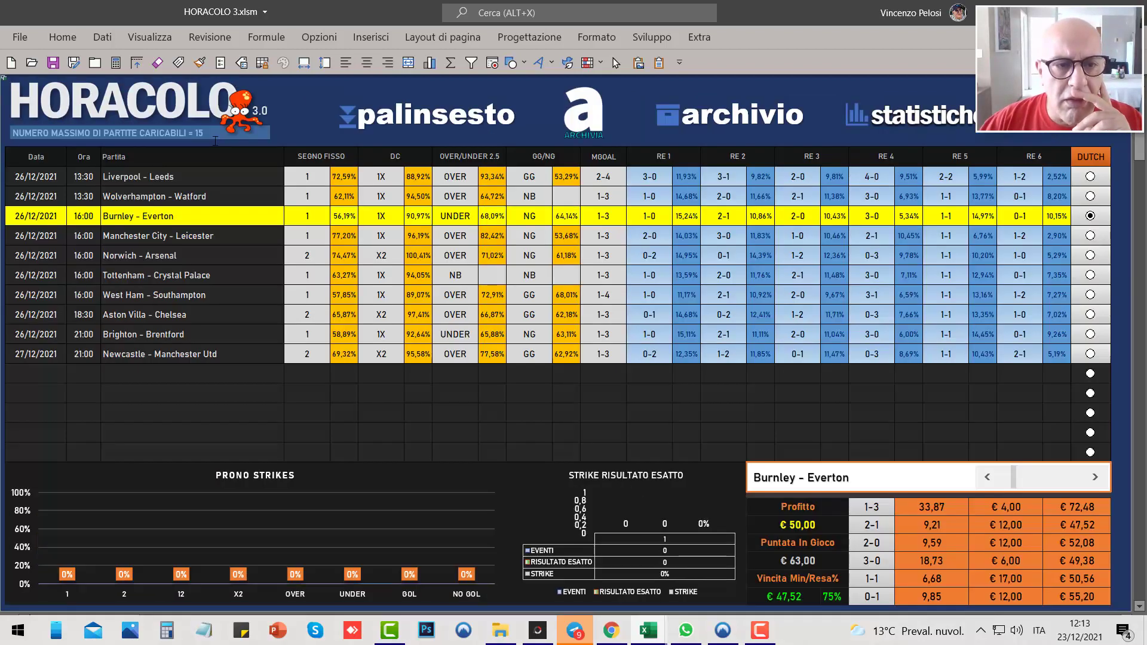
- Archive the ten loaded Premier League matches with the 'a' ARCHIVIA button
{"action": "left_click", "coordinate": [597, 124]}
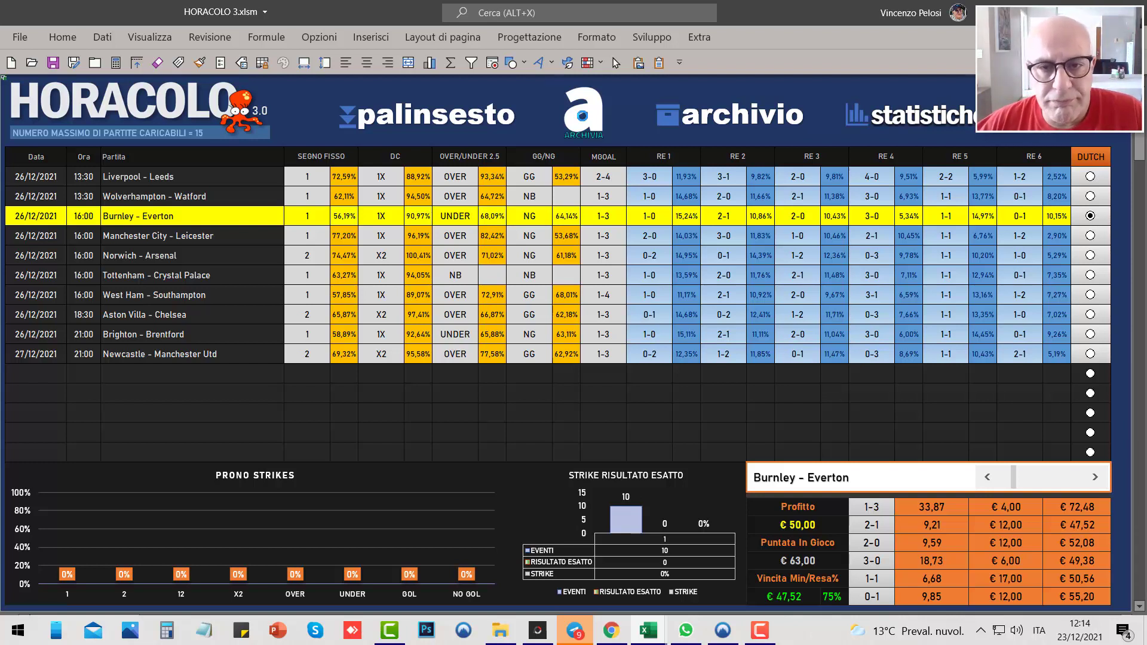
- Open the statistics archive and inspect the prediction, Multigoal and RIS/FIN columns of the ten matches
{"action": "left_click", "coordinate": [744, 122]}
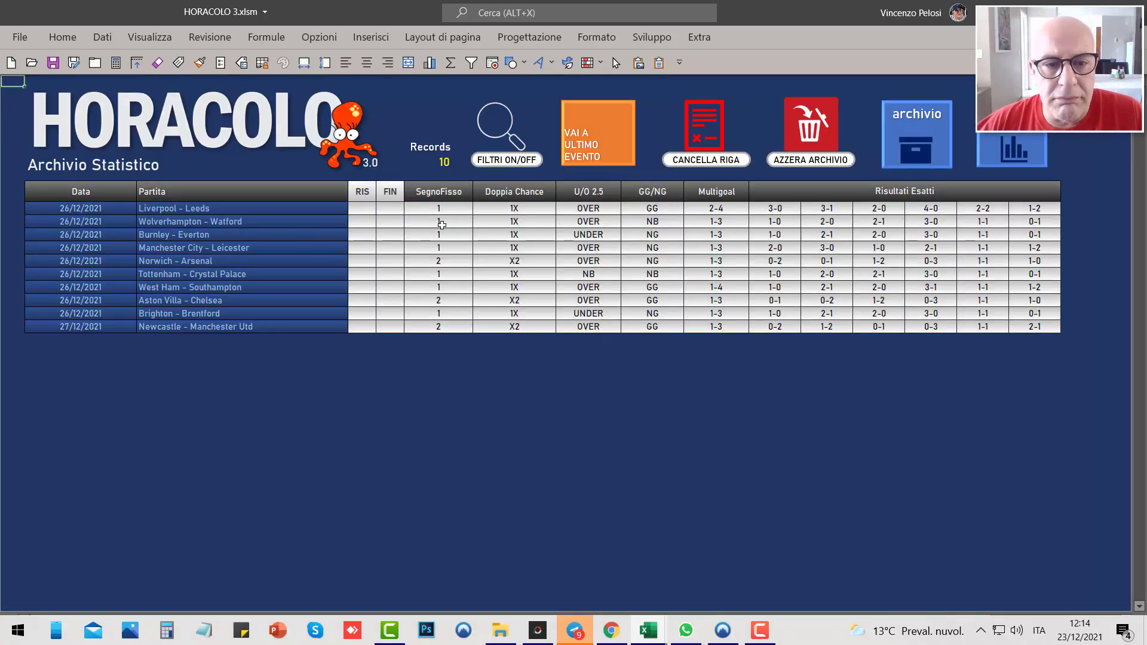
{"action": "left_click", "coordinate": [434, 206]}
{"action": "left_click", "coordinate": [508, 209]}
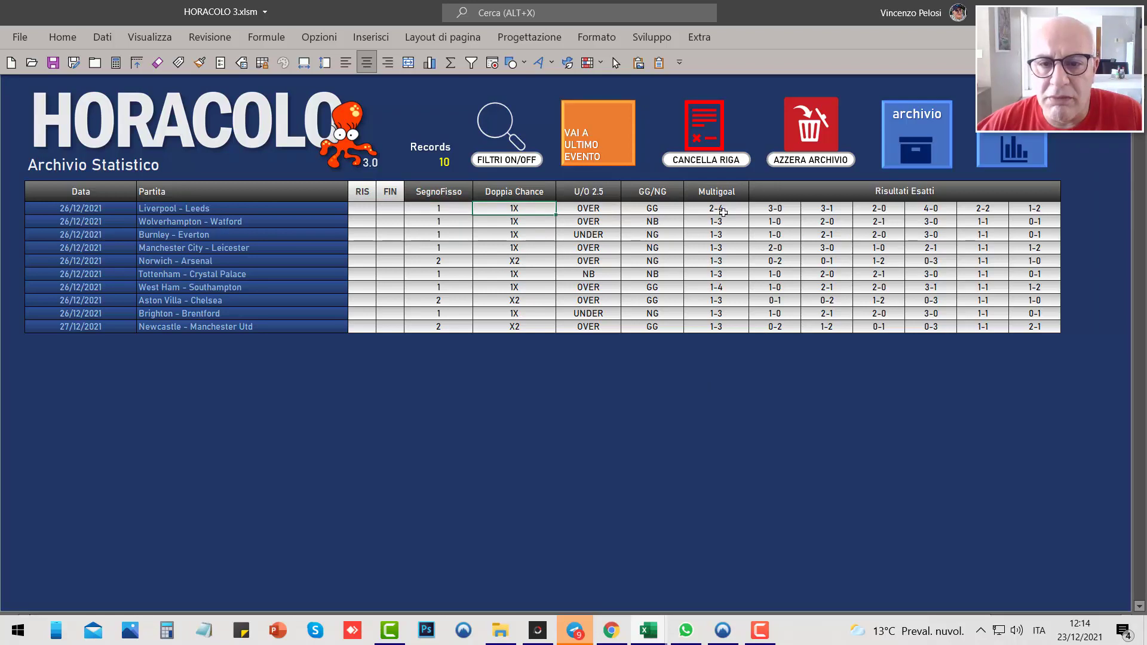
{"action": "left_click", "coordinate": [715, 366]}
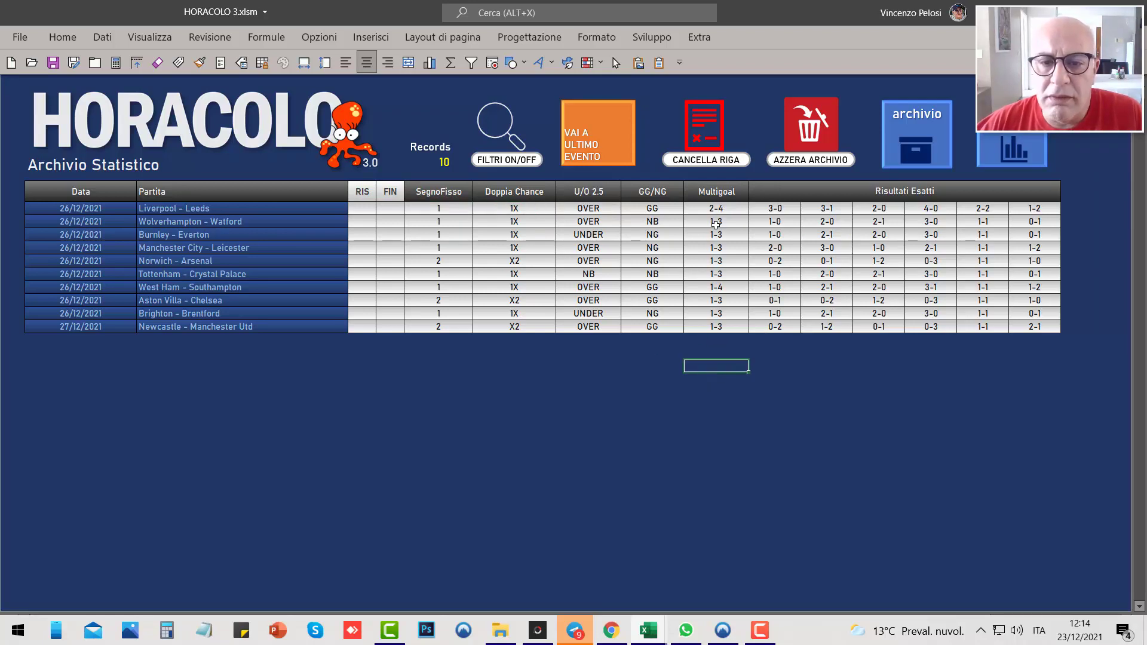
{"action": "left_click_drag", "start_coordinate": [716, 213], "coordinate": [716, 365]}
{"action": "left_click", "coordinate": [599, 415]}
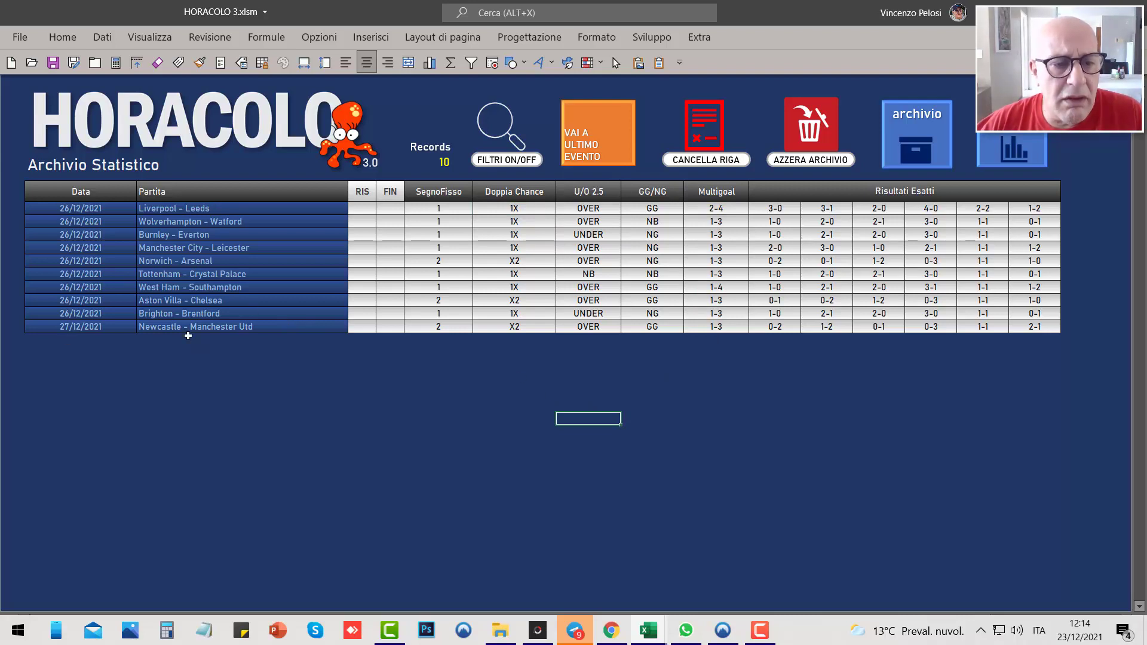
{"action": "left_click", "coordinate": [265, 396]}
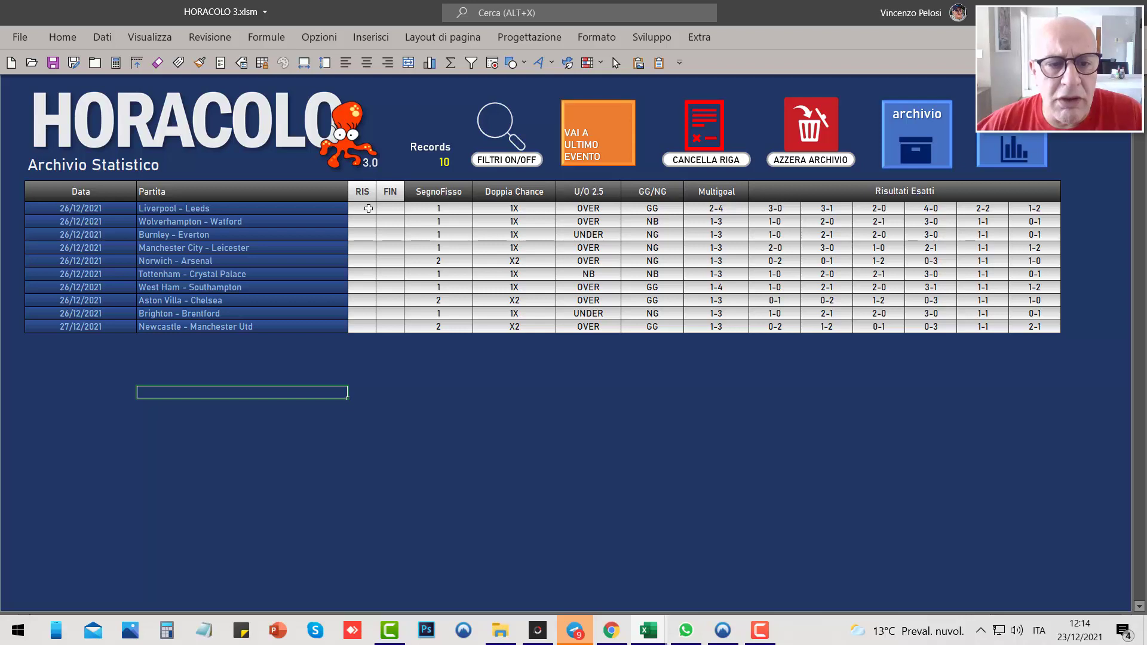
{"action": "left_click_drag", "start_coordinate": [368, 208], "coordinate": [383, 327]}
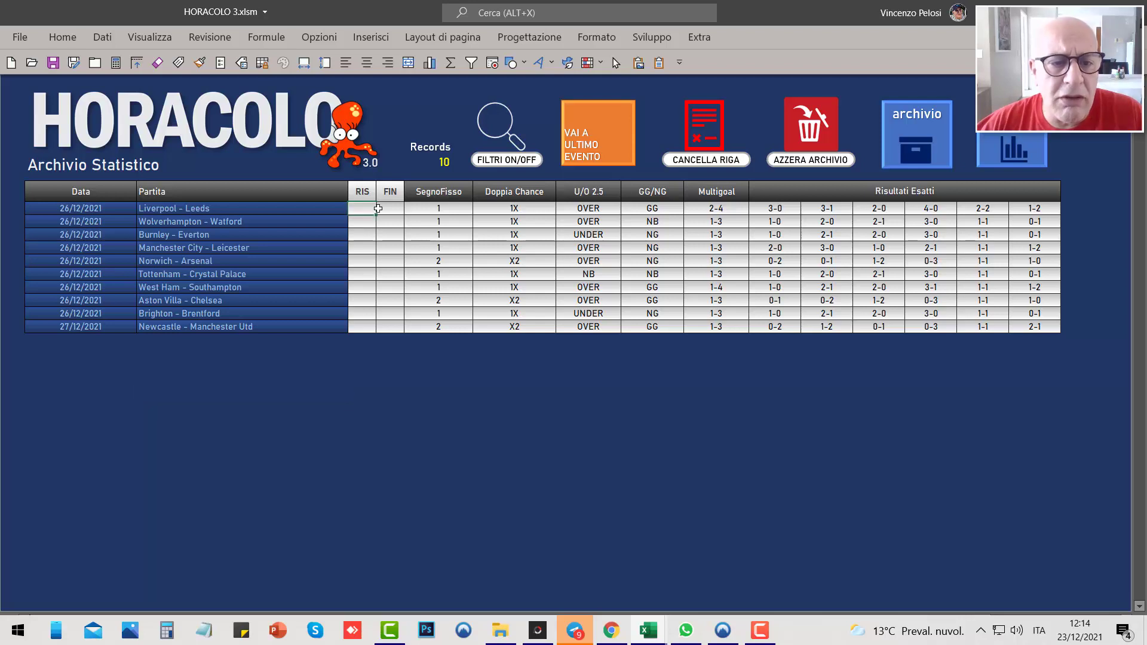
{"action": "left_click", "coordinate": [380, 368]}
- Enter a 2–1 result (RIS 2, FIN 1) for Burnley - Everton, then empty the archive
{"action": "left_click", "coordinate": [369, 239]}
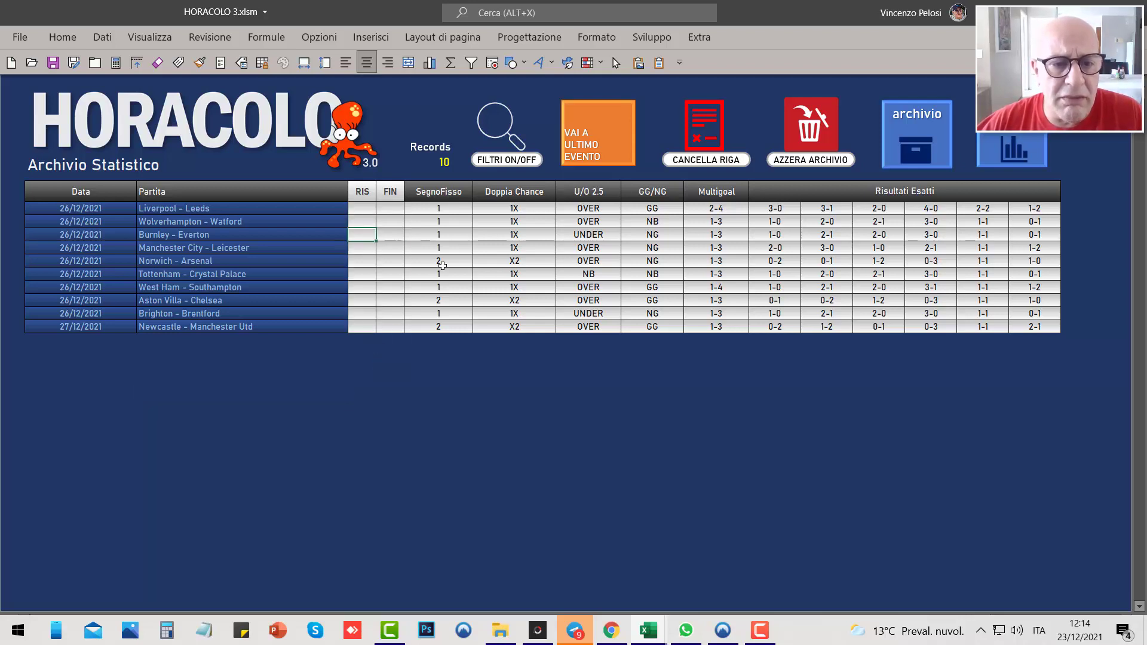
{"action": "type", "text": "2"}
{"action": "key", "text": "Tab"}
{"action": "type", "text": "1"}
{"action": "key", "text": "Tab"}
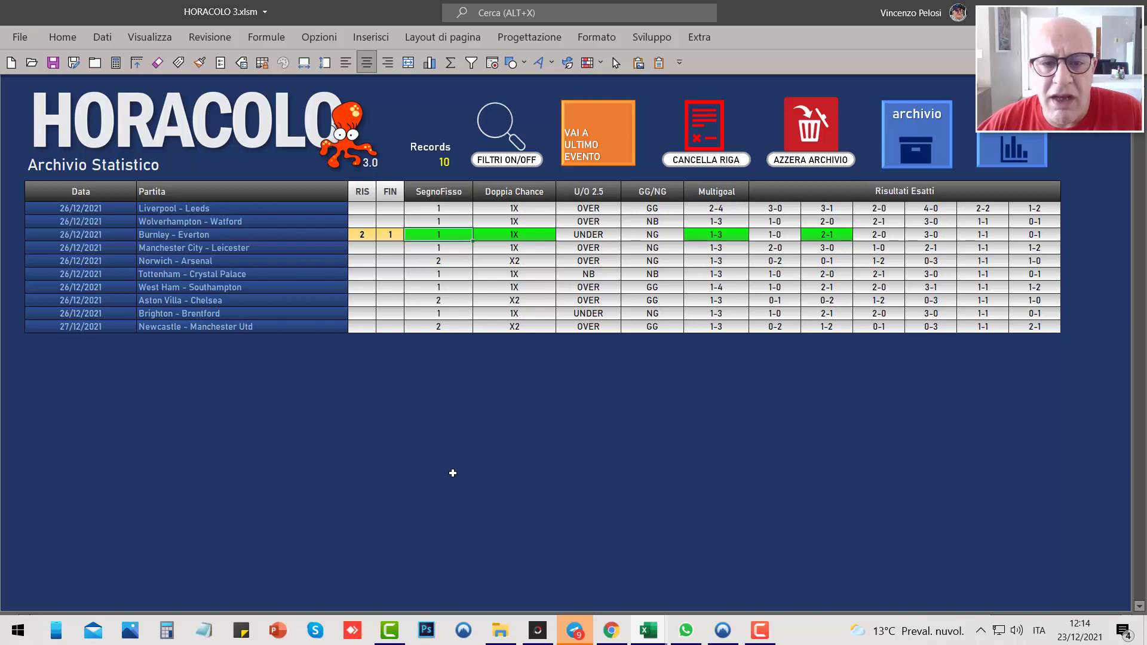
{"action": "left_click", "coordinate": [811, 125]}
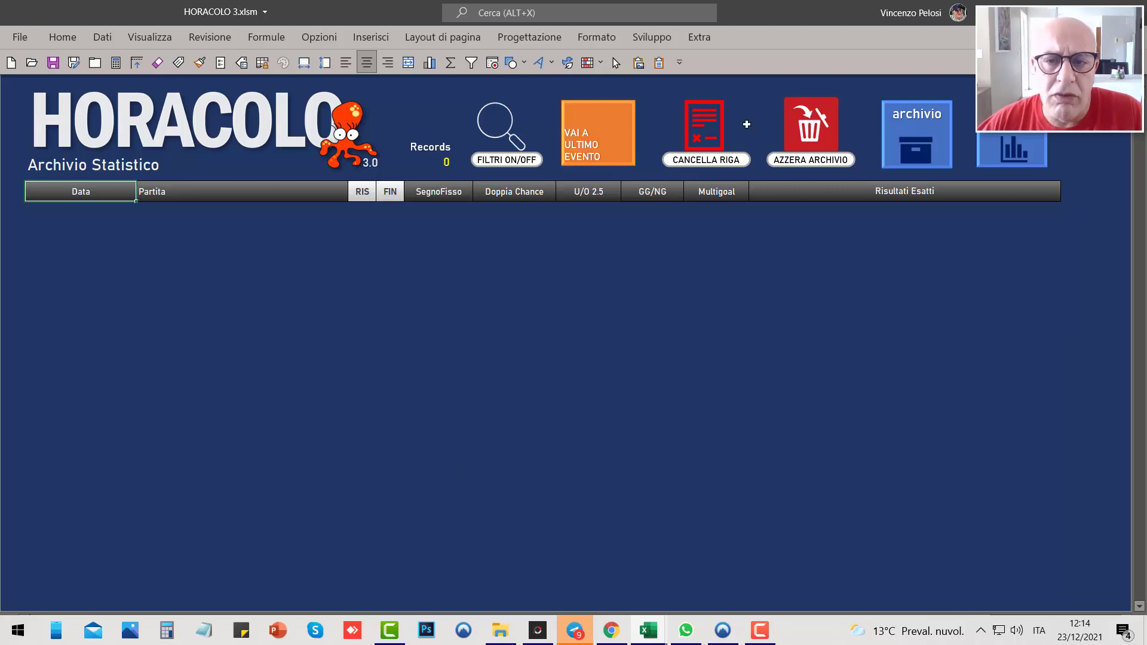
- Return to the palinsesto predictions sheet, then switch to the screen recording app
{"action": "left_click", "coordinate": [200, 129]}
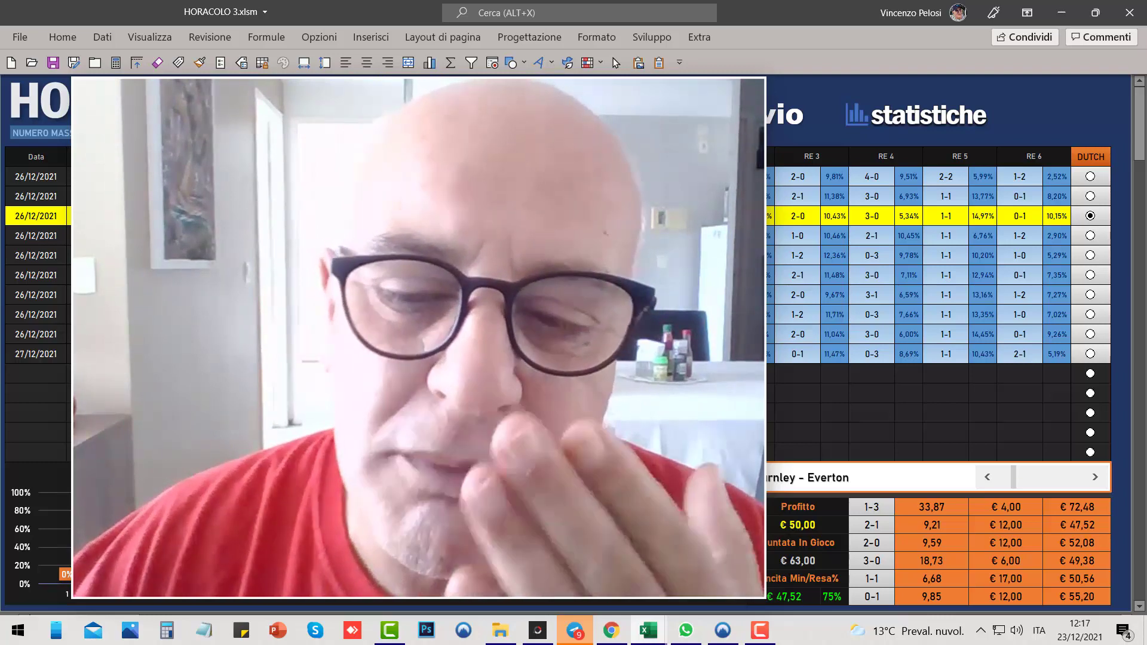
{"action": "left_click", "coordinate": [753, 627]}
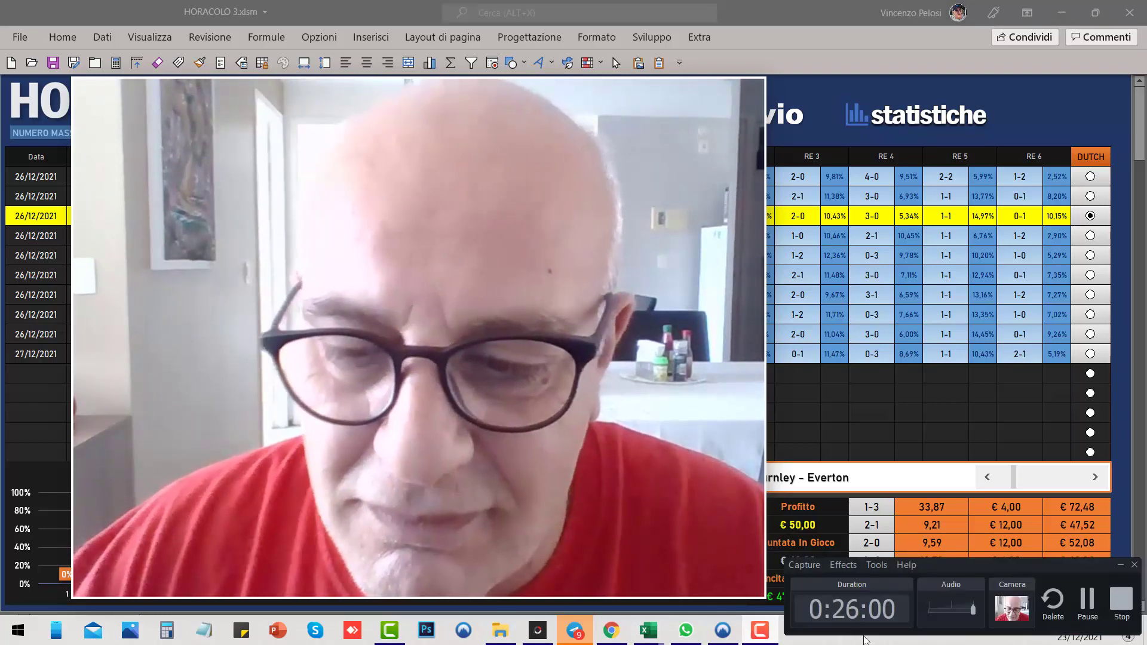